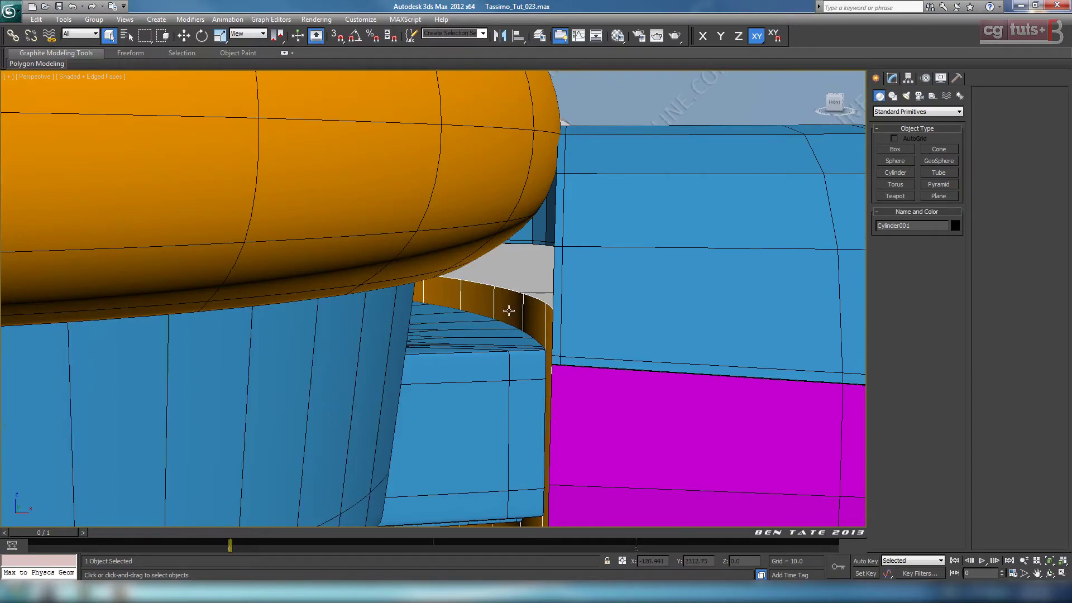
- Hide the flat lid object that covers the top of the machine's round head
{"action": "scroll", "coordinate": [545, 349], "scroll_direction": "down", "scroll_amount": 8}
{"action": "middle_click_drag", "start_coordinate": [545, 344], "coordinate": [526, 358], "text": "alt"}
{"action": "left_click", "coordinate": [487, 291]}
{"action": "right_click", "coordinate": [487, 292]}
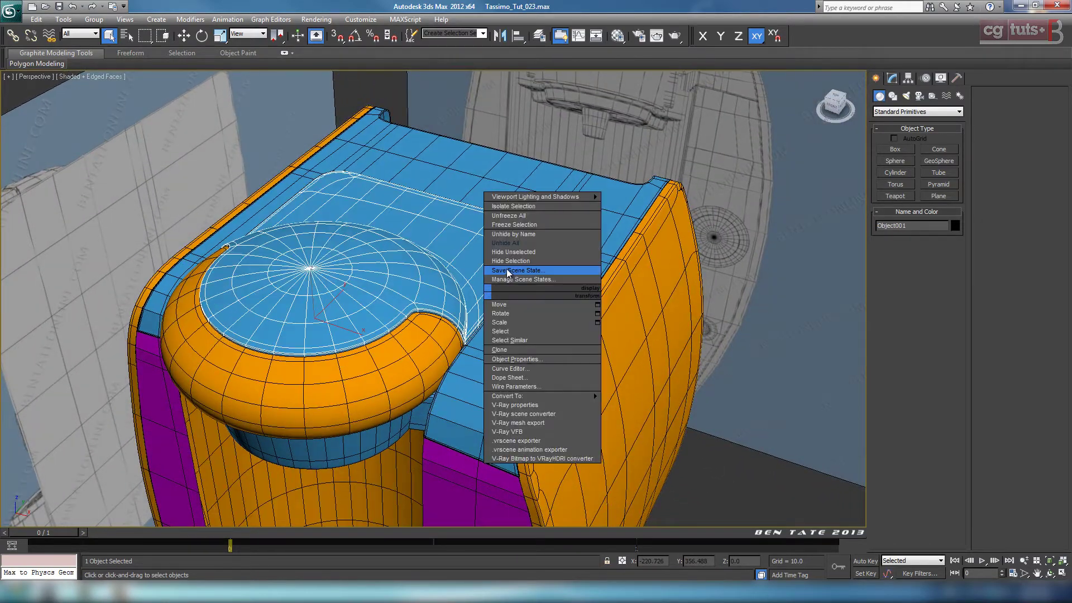
{"action": "left_click", "coordinate": [510, 261]}
- Isolate the orange inner cylinder and the blue top housing by hiding all other objects
{"action": "middle_click_drag", "start_coordinate": [524, 321], "coordinate": [556, 330], "text": "alt"}
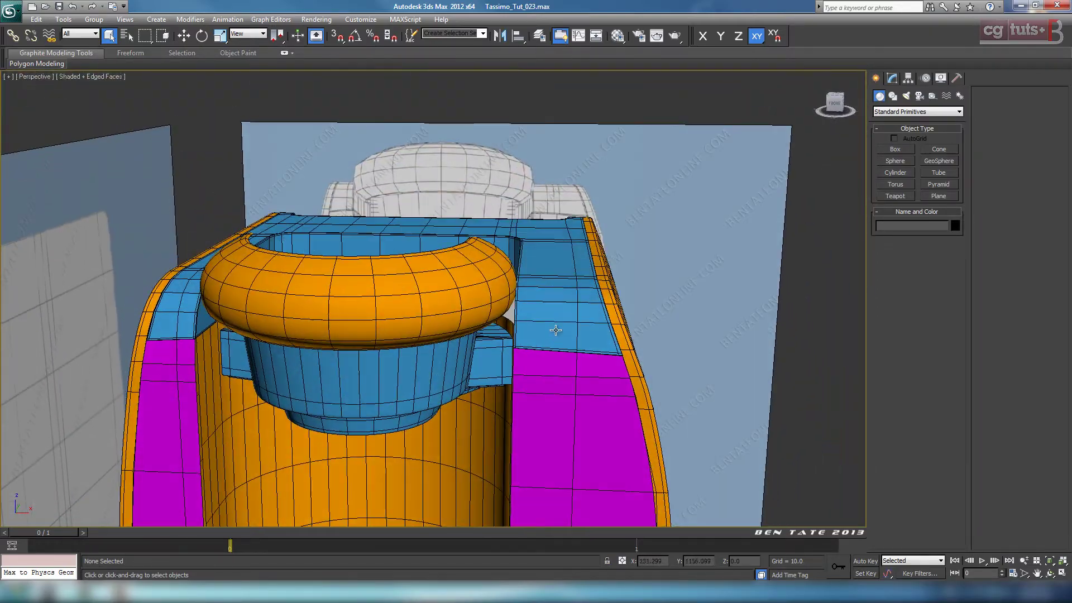
{"action": "middle_click_drag", "start_coordinate": [555, 406], "coordinate": [670, 256], "text": "alt"}
{"action": "left_click", "coordinate": [509, 325]}
{"action": "middle_click_drag", "start_coordinate": [510, 325], "coordinate": [566, 429]}
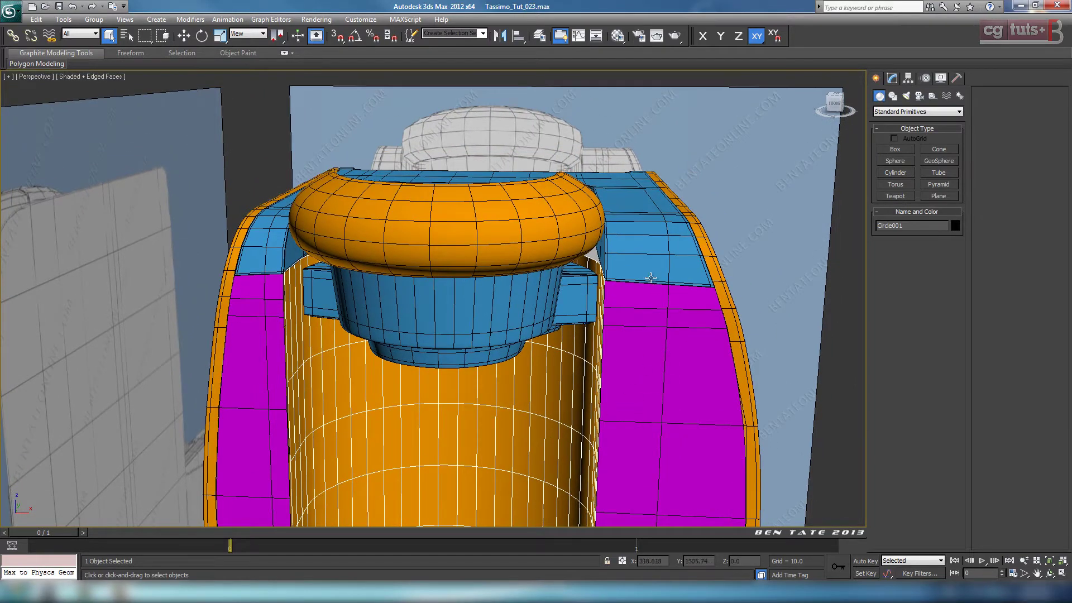
{"action": "left_click", "coordinate": [639, 264], "text": "ctrl"}
{"action": "right_click", "coordinate": [644, 330]}
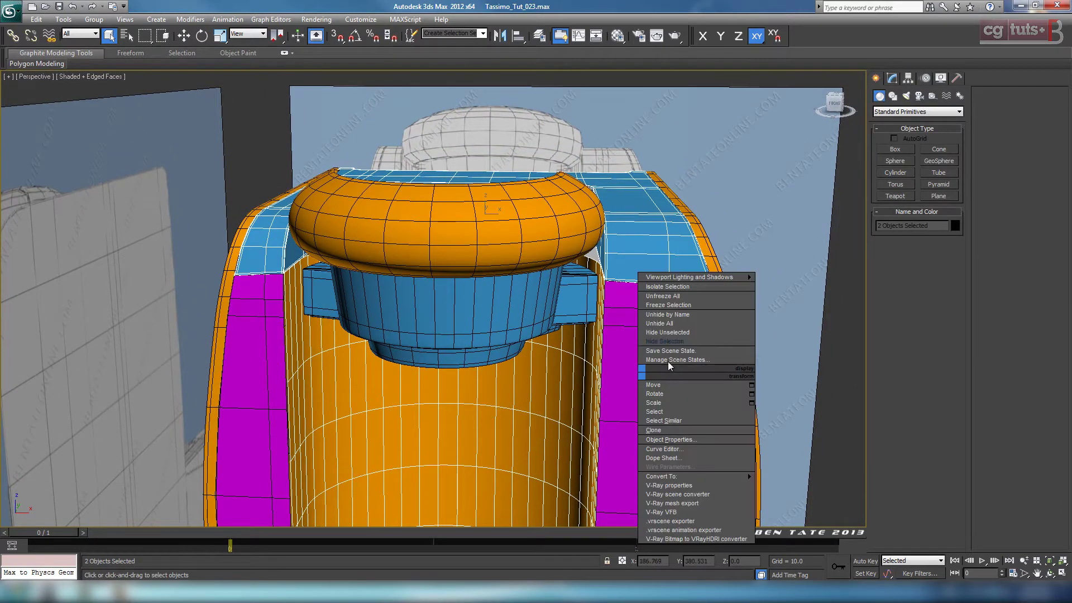
{"action": "left_click", "coordinate": [679, 333]}
- Remove the TurboSmooth modifier from the orange inner cylinder
{"action": "left_click", "coordinate": [637, 377]}
{"action": "middle_click_drag", "start_coordinate": [638, 377], "coordinate": [581, 376], "text": "alt"}
{"action": "left_click", "coordinate": [547, 328]}
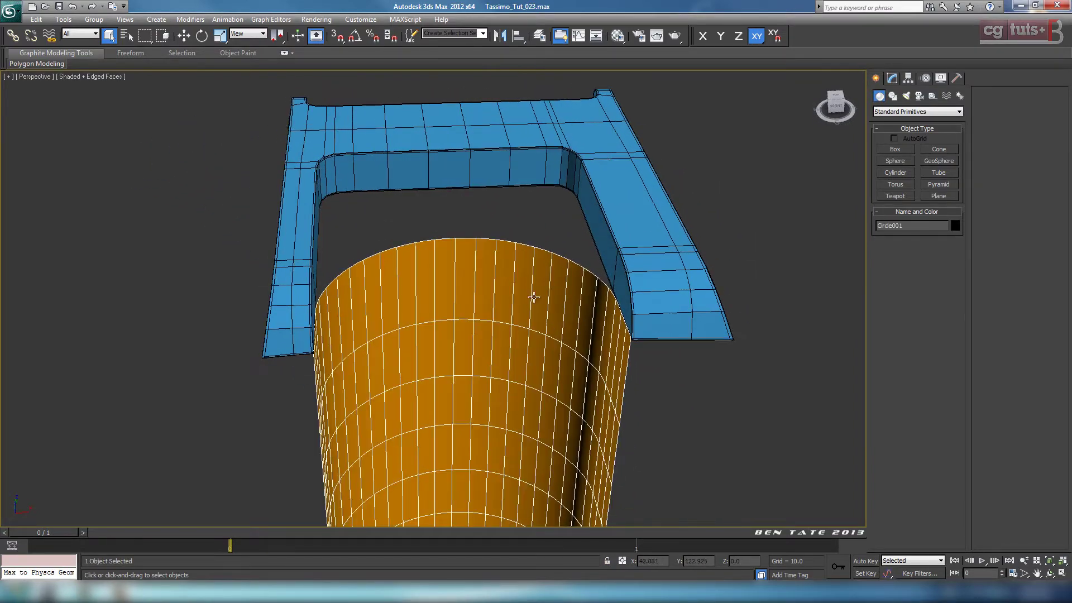
{"action": "middle_click_drag", "start_coordinate": [533, 297], "coordinate": [712, 257], "text": "alt"}
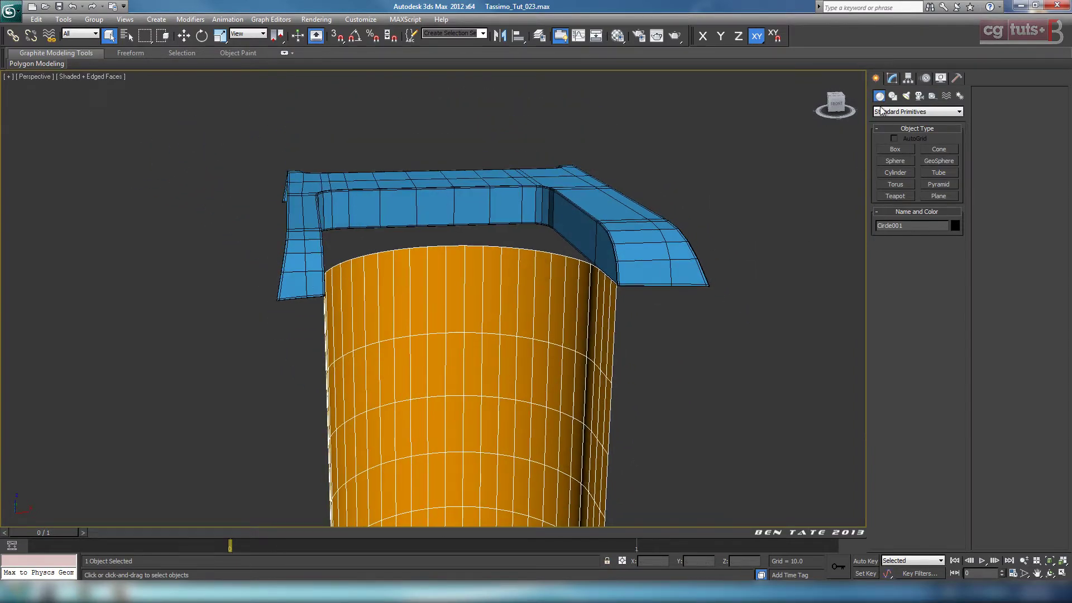
{"action": "left_click", "coordinate": [893, 79]}
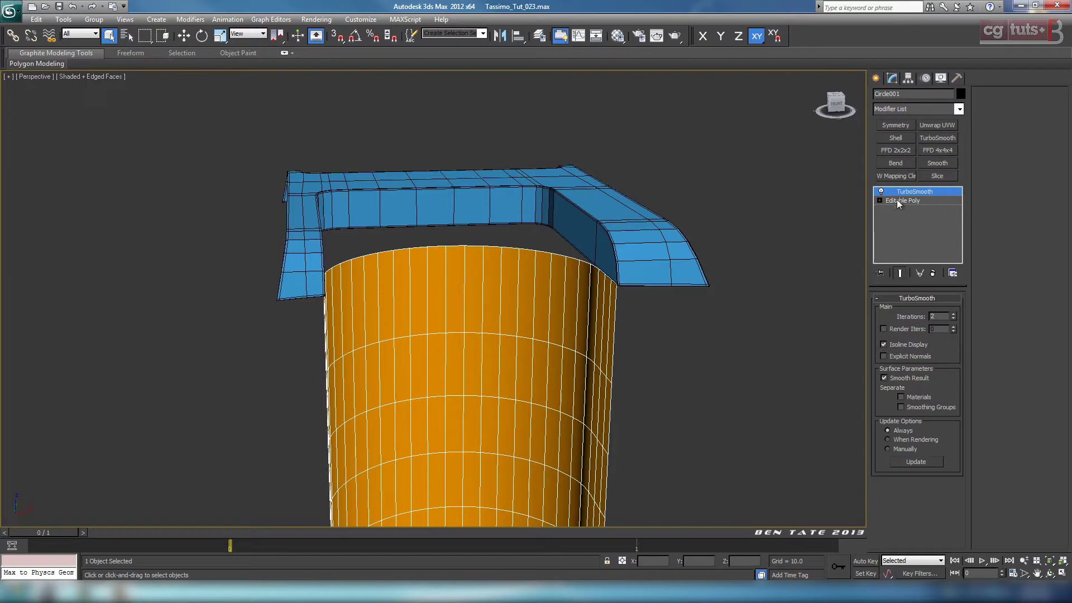
{"action": "left_click", "coordinate": [896, 199]}
{"action": "left_click", "coordinate": [908, 192]}
{"action": "left_click", "coordinate": [933, 273]}
- Select the cylinder's top rim edge loop, leaving out the three front edges on each side
{"action": "left_click", "coordinate": [902, 310]}
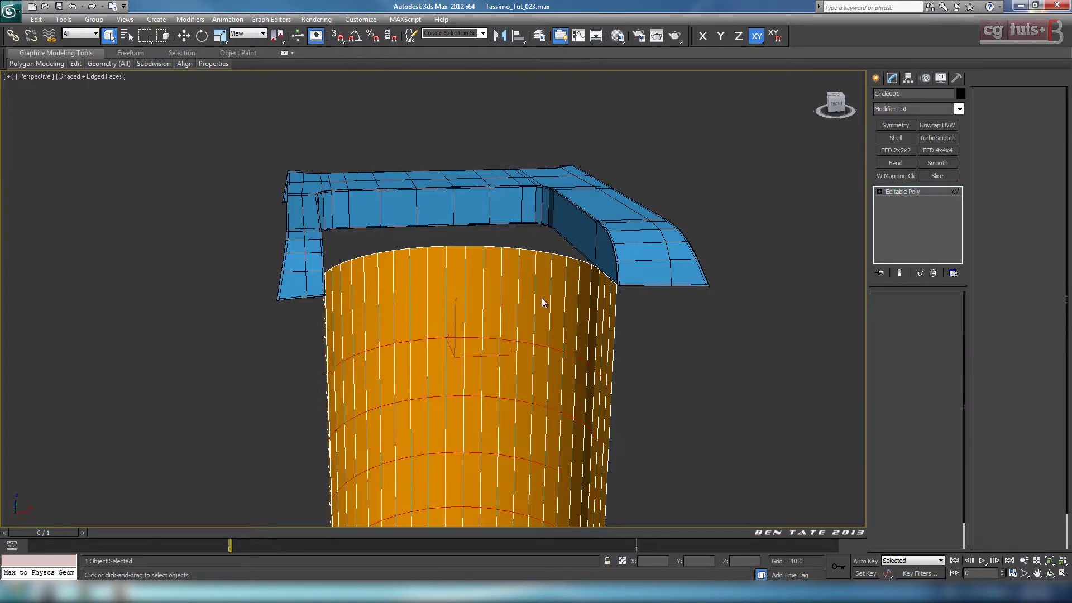
{"action": "left_click", "coordinate": [478, 246]}
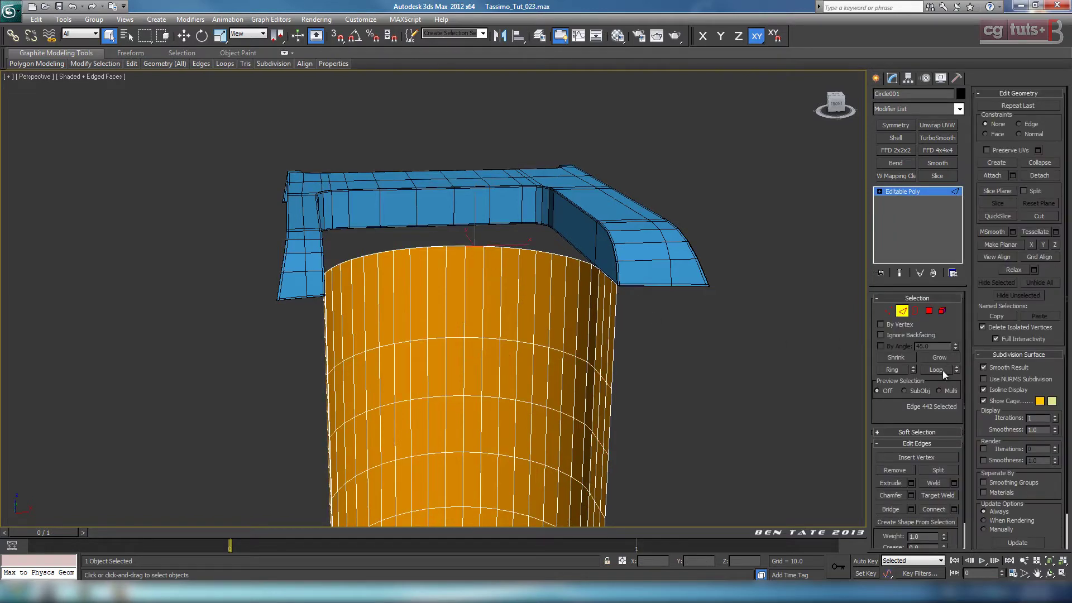
{"action": "left_click", "coordinate": [935, 370]}
{"action": "scroll", "coordinate": [654, 350], "scroll_direction": "up", "scroll_amount": 4}
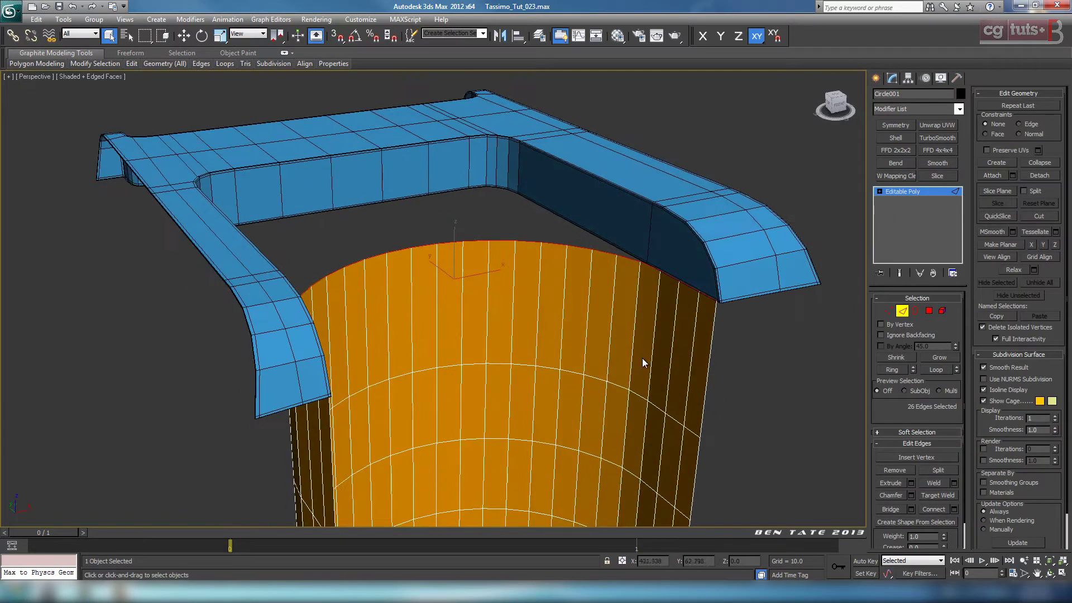
{"action": "key", "text": "alt+w"}
{"action": "right_click", "coordinate": [150, 206]}
{"action": "key", "text": "alt+w"}
{"action": "scroll", "coordinate": [385, 326], "scroll_direction": "up", "scroll_amount": 2}
{"action": "middle_click_drag", "start_coordinate": [385, 330], "coordinate": [439, 292]}
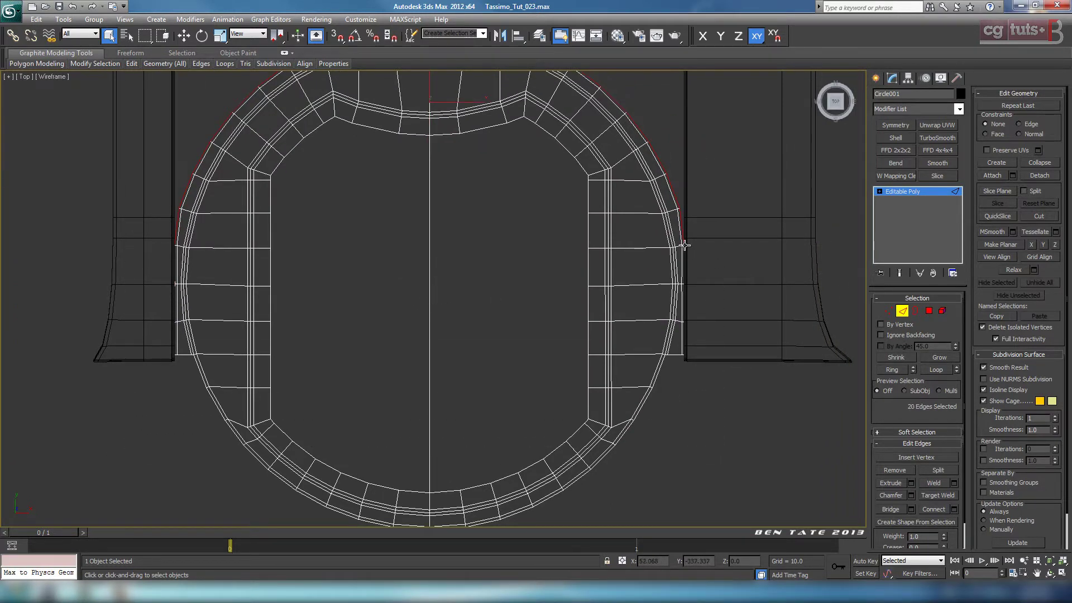
{"action": "middle_click_drag", "start_coordinate": [684, 244], "coordinate": [692, 341]}
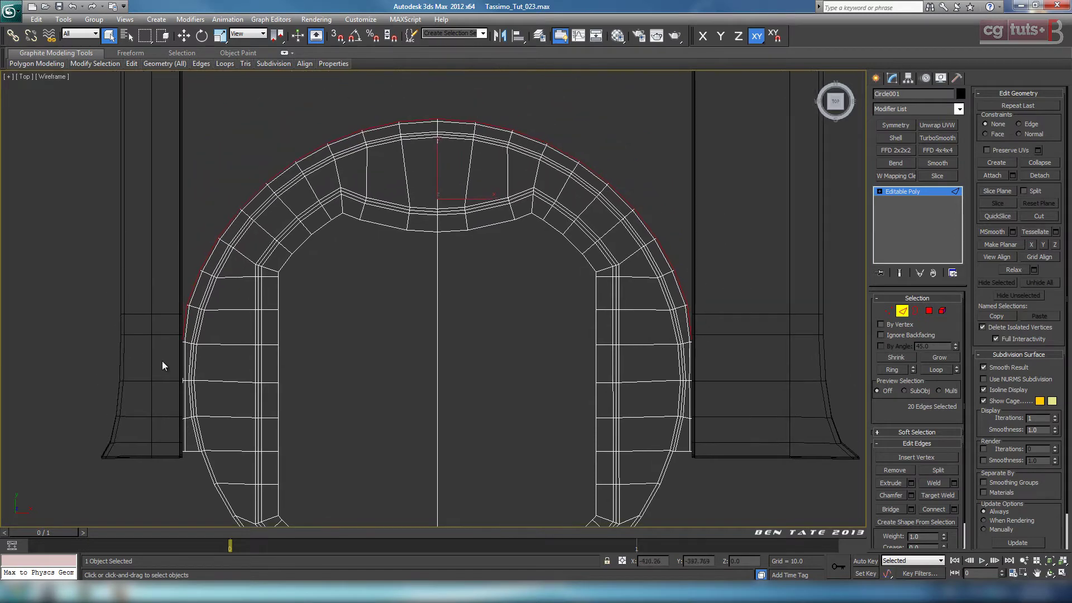
{"action": "key", "text": "alt+w"}
{"action": "right_click", "coordinate": [815, 450]}
{"action": "key", "text": "alt+w"}
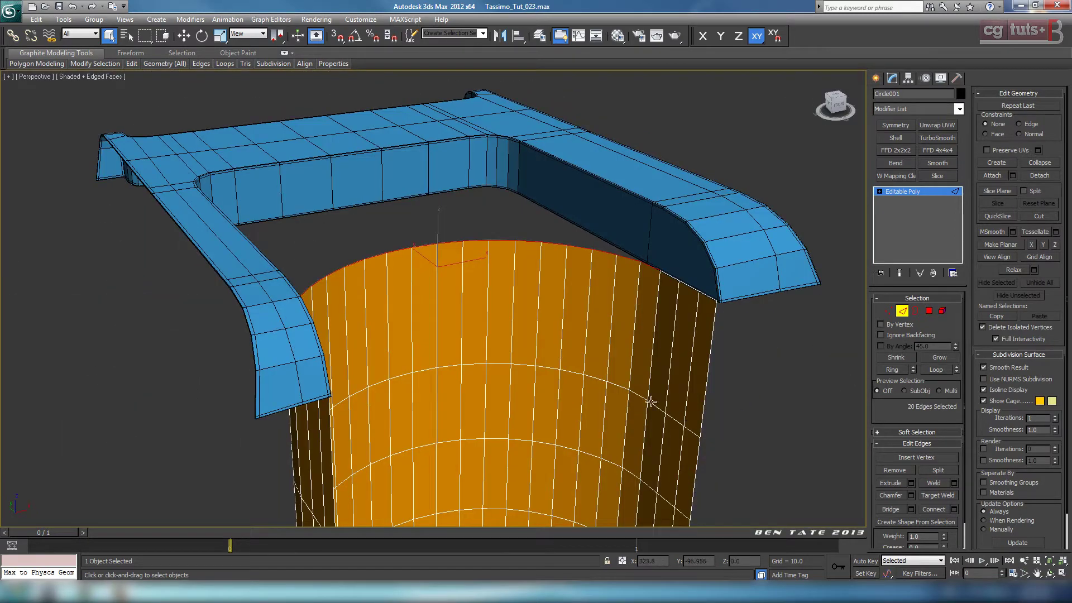
- Extend the selected rim edges backwards along Y as new faces, past the rear edge of the housing's opening
{"action": "key", "text": "alt+w"}
{"action": "right_click", "coordinate": [308, 205]}
{"action": "key", "text": "alt+w"}
{"action": "middle_click_drag", "start_coordinate": [409, 257], "coordinate": [429, 360]}
{"action": "scroll", "coordinate": [413, 334], "scroll_direction": "down", "scroll_amount": 5}
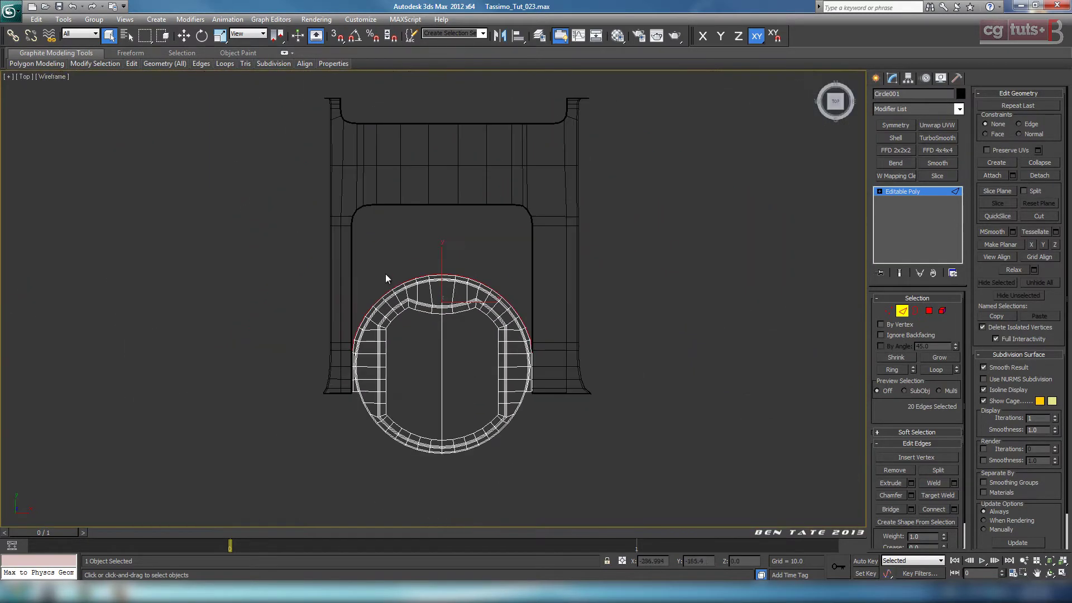
{"action": "left_click", "coordinate": [184, 36]}
{"action": "middle_click_drag", "start_coordinate": [488, 216], "coordinate": [490, 244]}
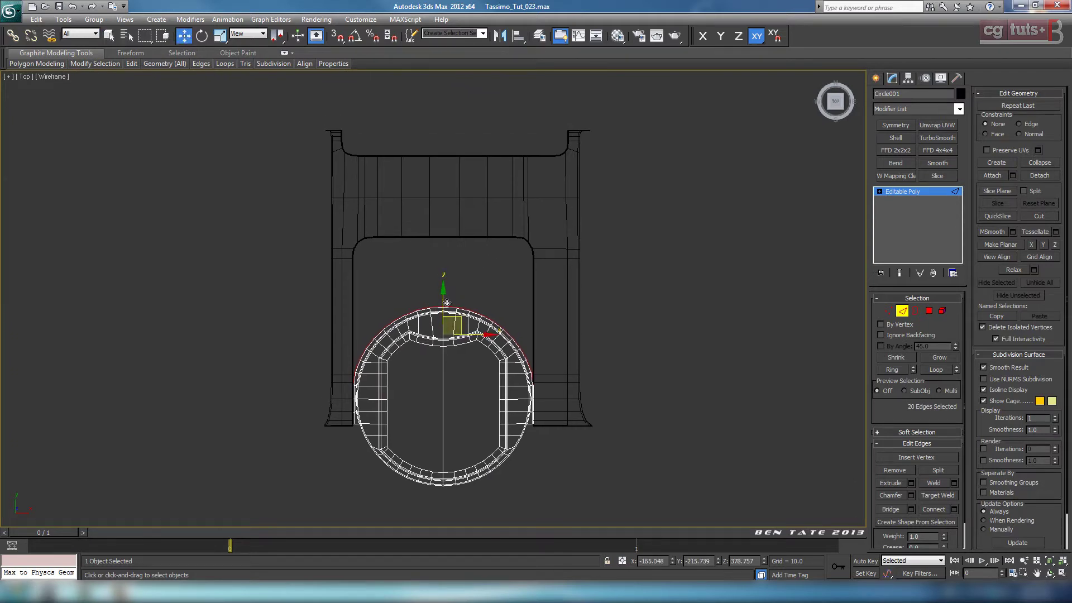
{"action": "left_click_drag", "start_coordinate": [446, 303], "coordinate": [446, 170]}
{"action": "middle_click_drag", "start_coordinate": [576, 239], "coordinate": [557, 315]}
{"action": "scroll", "coordinate": [609, 305], "scroll_direction": "up", "scroll_amount": 3}
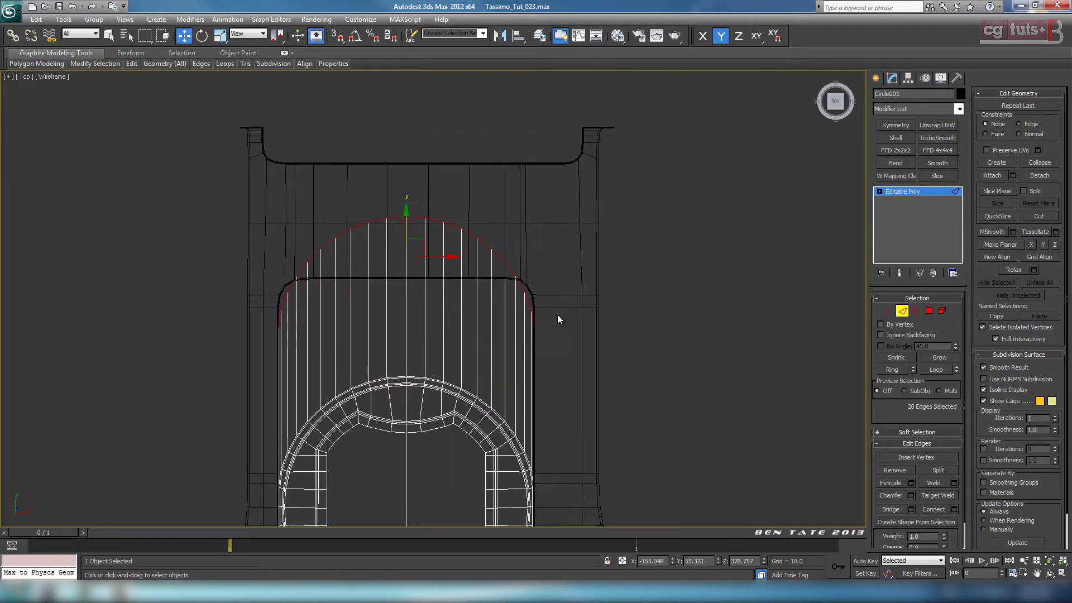
- Make the extended edges planar in Y and align them with the rear edge of the housing's opening
{"action": "left_click", "coordinate": [1042, 246]}
{"action": "scroll", "coordinate": [613, 271], "scroll_direction": "up", "scroll_amount": 3}
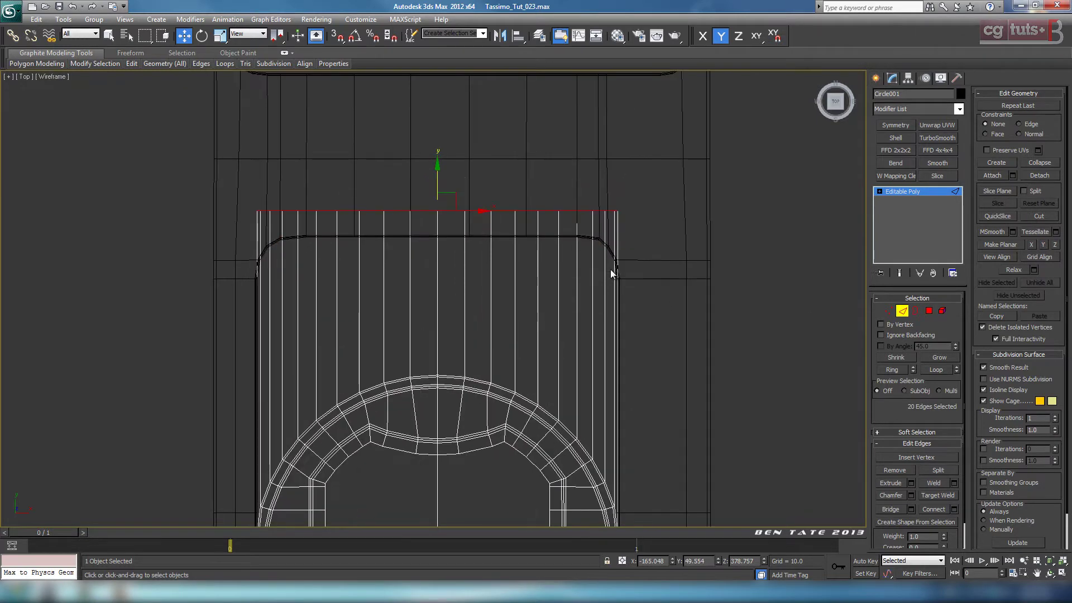
{"action": "left_click_drag", "start_coordinate": [439, 177], "coordinate": [444, 190]}
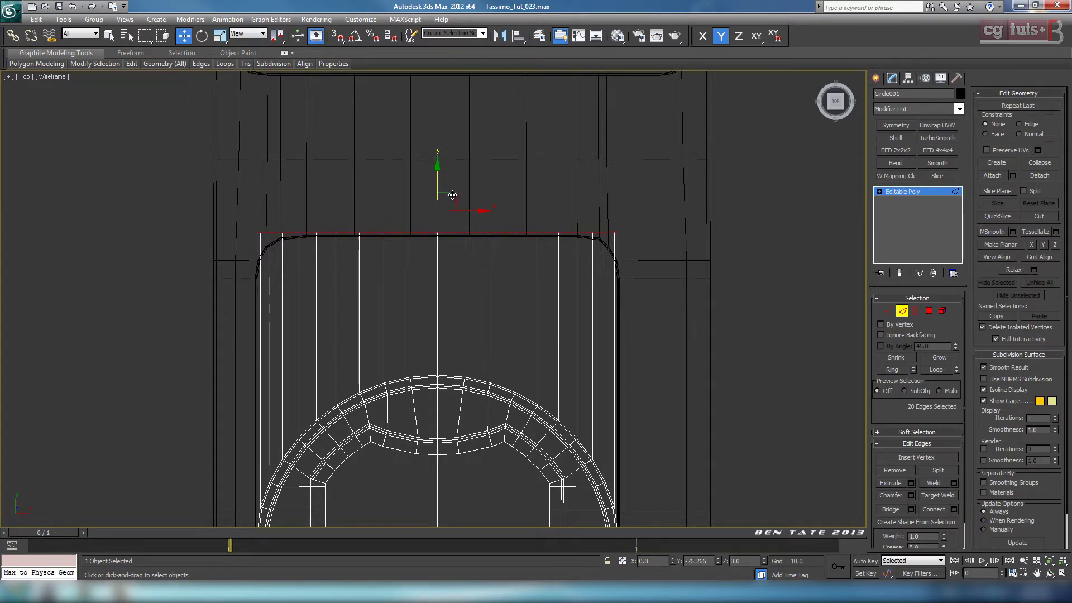
{"action": "middle_click_drag", "start_coordinate": [464, 207], "coordinate": [467, 159]}
{"action": "key", "text": "alt+w"}
{"action": "right_click", "coordinate": [642, 379]}
{"action": "key", "text": "alt+w"}
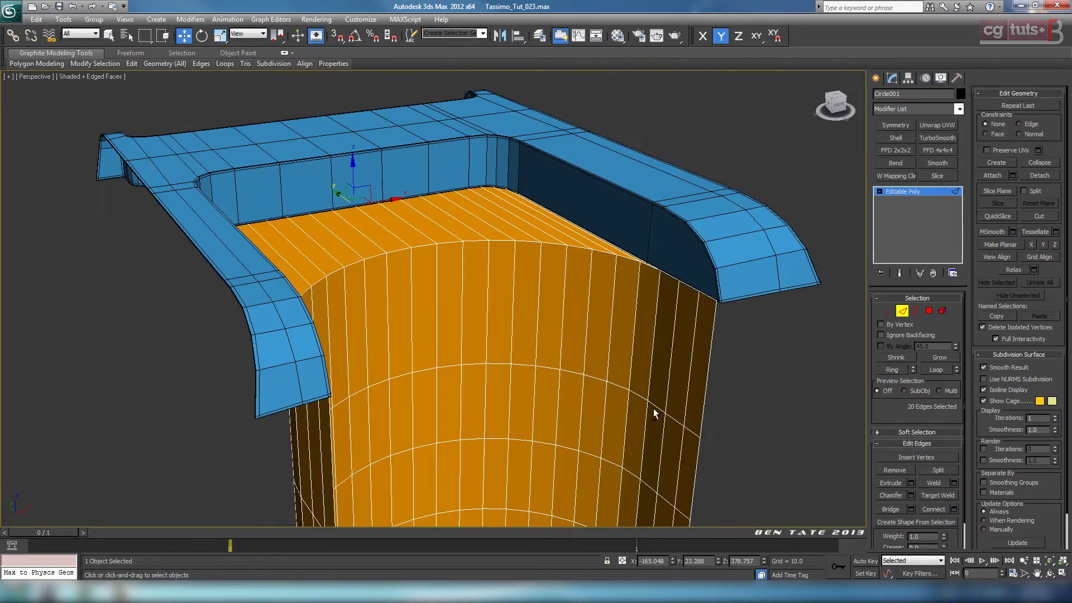
- Examine how the new top faces and the front rim edges meet the housing's lower inner edge
{"action": "middle_click_drag", "start_coordinate": [653, 408], "coordinate": [615, 389], "text": "alt"}
{"action": "middle_click_drag", "start_coordinate": [614, 389], "coordinate": [824, 390]}
{"action": "middle_click_drag", "start_coordinate": [539, 327], "coordinate": [648, 352]}
{"action": "scroll", "coordinate": [573, 351], "scroll_direction": "up", "scroll_amount": 2}
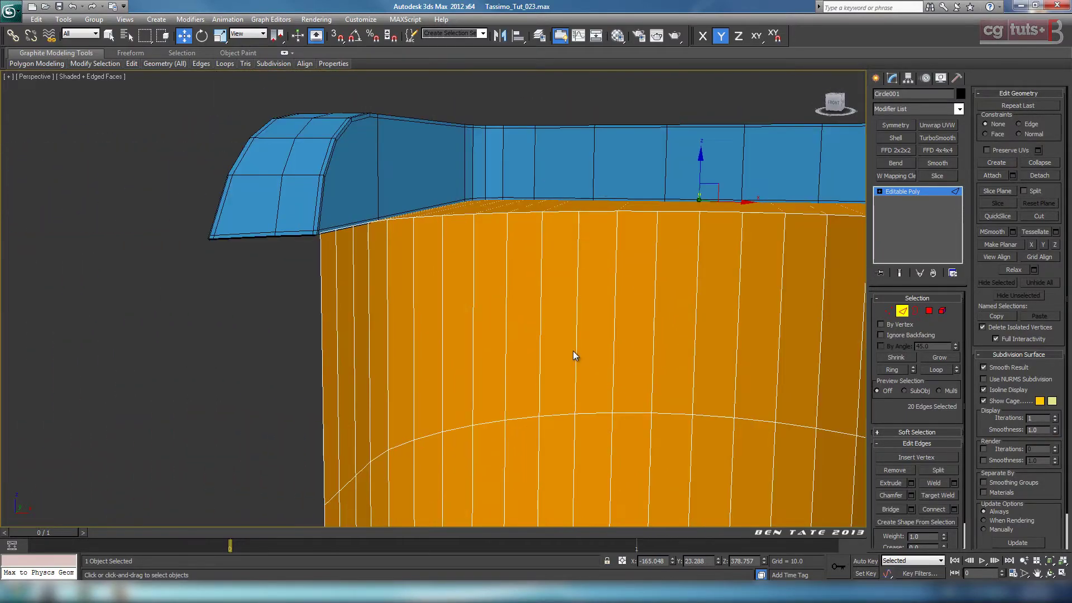
{"action": "middle_click_drag", "start_coordinate": [547, 341], "coordinate": [499, 345]}
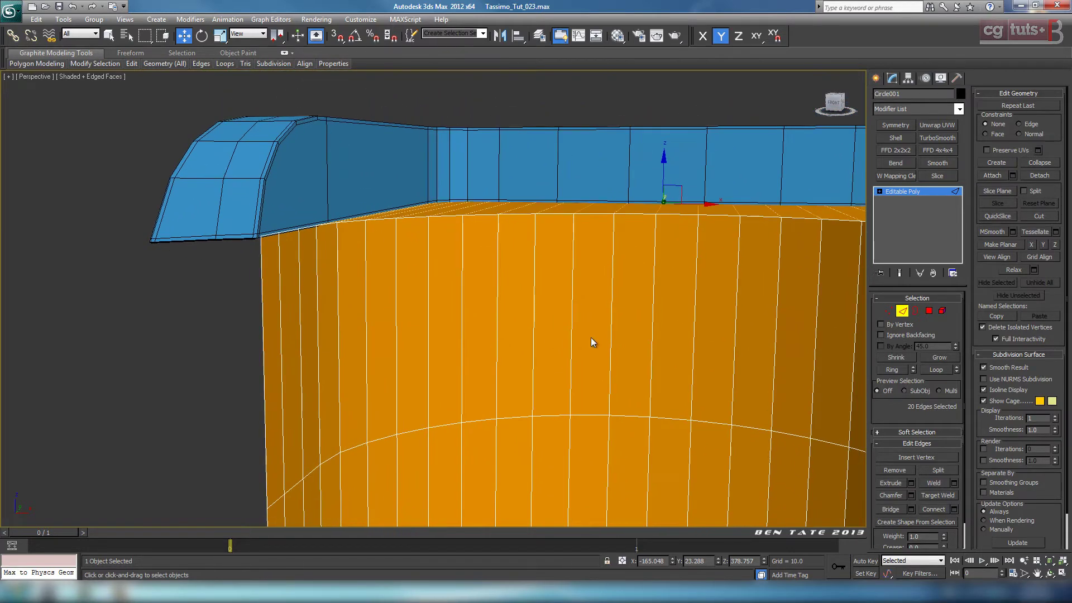
{"action": "middle_click_drag", "start_coordinate": [591, 337], "coordinate": [531, 332]}
{"action": "scroll", "coordinate": [531, 332], "scroll_direction": "up", "scroll_amount": 2}
{"action": "scroll", "coordinate": [467, 288], "scroll_direction": "down", "scroll_amount": 2}
{"action": "middle_click_drag", "start_coordinate": [464, 289], "coordinate": [655, 369]}
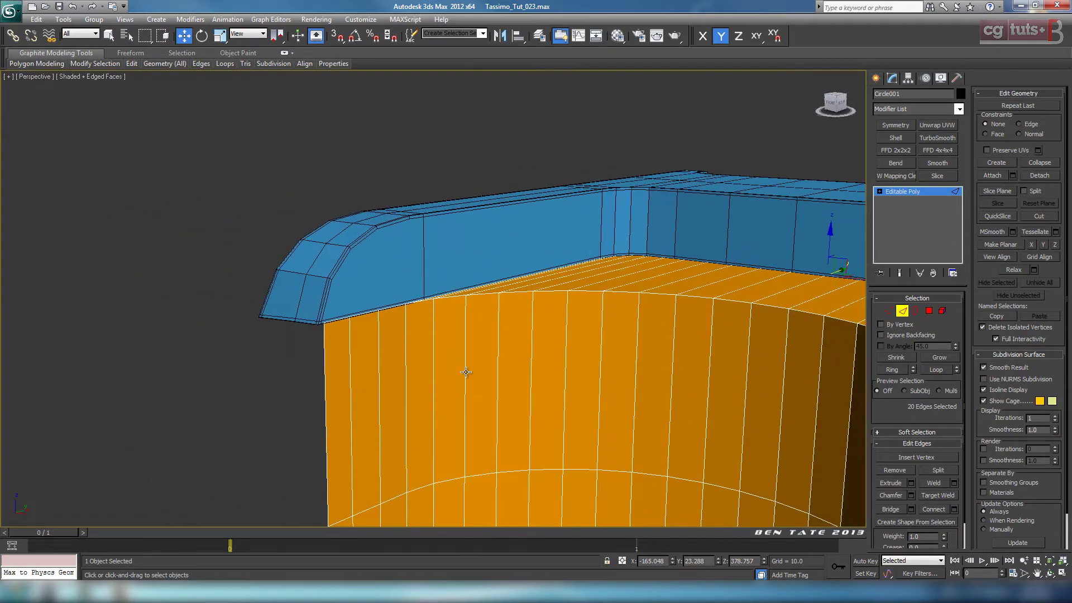
{"action": "scroll", "coordinate": [525, 284], "scroll_direction": "up", "scroll_amount": 3}
{"action": "left_click", "coordinate": [356, 314]}
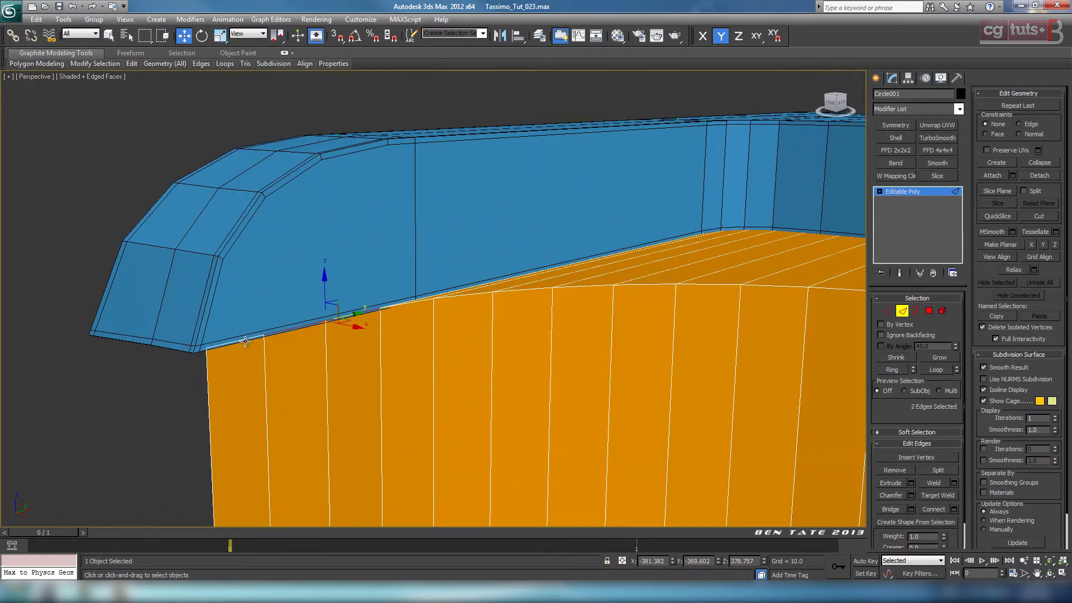
{"action": "scroll", "coordinate": [302, 353], "scroll_direction": "down", "scroll_amount": 3}
{"action": "middle_click_drag", "start_coordinate": [395, 365], "coordinate": [464, 352], "text": "alt"}
- Delete the polygons of one half of the cylinder up to its centre line in the Top view
{"action": "key", "text": "alt+w"}
{"action": "middle_click", "coordinate": [296, 189]}
{"action": "key", "text": "alt+w"}
{"action": "middle_click_drag", "start_coordinate": [432, 265], "coordinate": [432, 248]}
{"action": "scroll", "coordinate": [433, 247], "scroll_direction": "down", "scroll_amount": 4}
{"action": "middle_click_drag", "start_coordinate": [577, 275], "coordinate": [577, 238]}
{"action": "scroll", "coordinate": [617, 275], "scroll_direction": "up", "scroll_amount": 2}
{"action": "middle_click_drag", "start_coordinate": [617, 274], "coordinate": [609, 258]}
{"action": "left_click", "coordinate": [930, 311]}
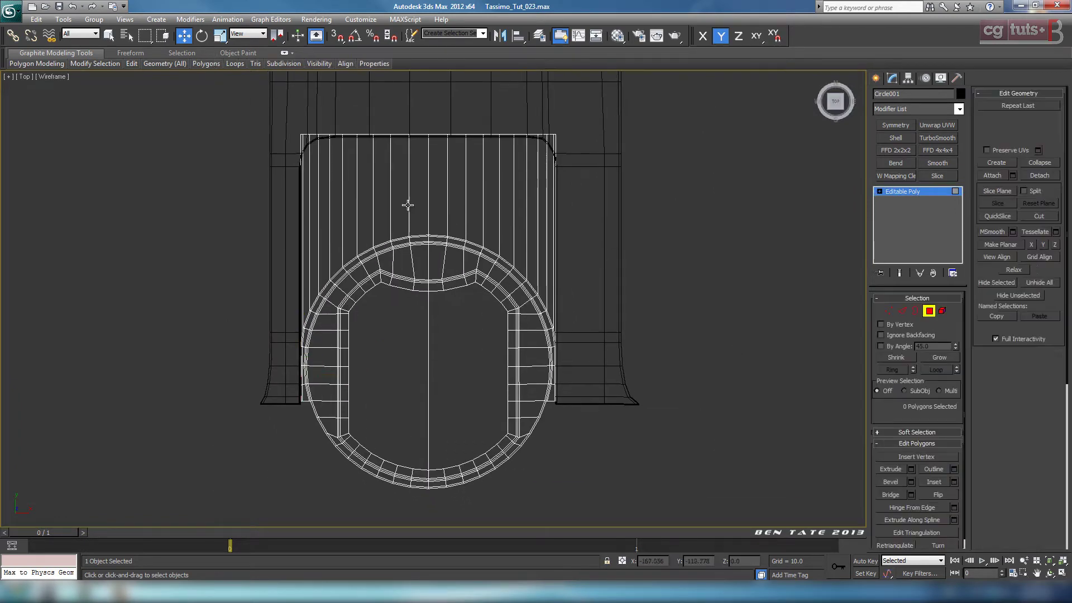
{"action": "left_click_drag", "start_coordinate": [424, 504], "coordinate": [426, 509]}
{"action": "key", "text": "Delete"}
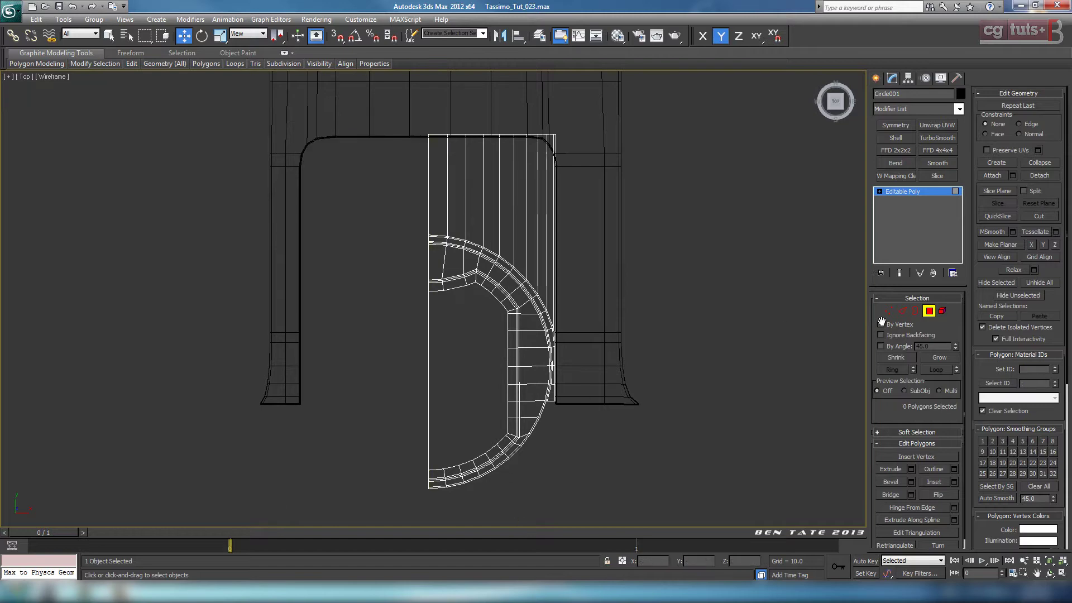
- Select the three front rim edges on the remaining half, along the housing's lower edge
{"action": "key", "text": "2"}
{"action": "key", "text": "alt+w"}
{"action": "middle_click", "coordinate": [718, 390]}
{"action": "key", "text": "alt+w"}
{"action": "middle_click_drag", "start_coordinate": [652, 369], "coordinate": [671, 343], "text": "alt"}
{"action": "scroll", "coordinate": [672, 343], "scroll_direction": "up", "scroll_amount": 4}
{"action": "left_click", "coordinate": [694, 319]}
{"action": "left_click", "coordinate": [671, 311], "text": "ctrl"}
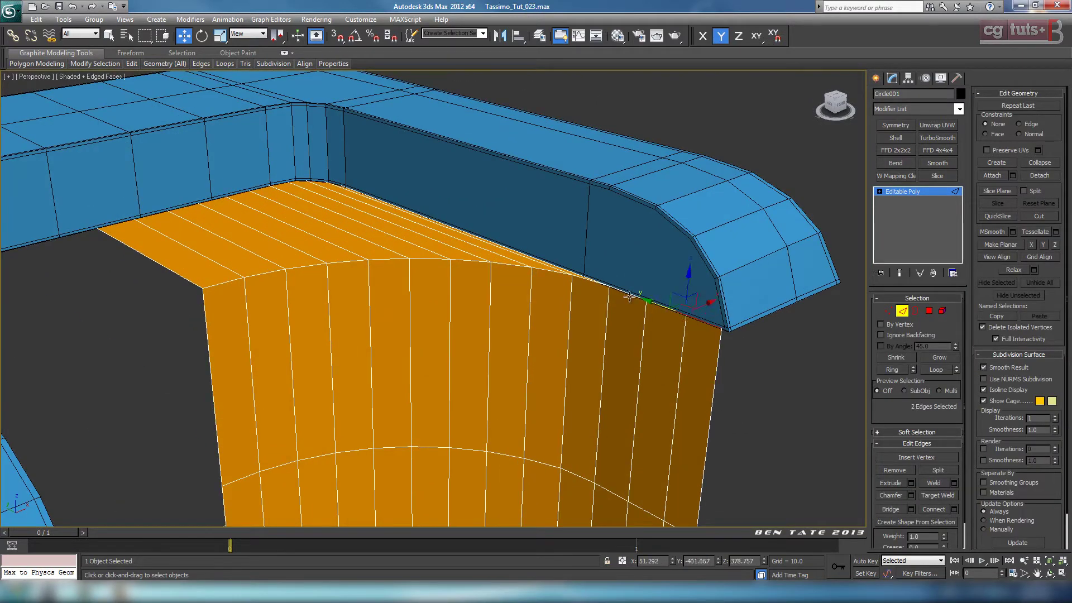
{"action": "left_click", "coordinate": [630, 296], "text": "ctrl"}
- Extend the three selected rim edges outward along X to form new faces beneath the housing's side arm
{"action": "key", "text": "alt+w"}
{"action": "middle_click", "coordinate": [366, 230]}
{"action": "key", "text": "alt+w"}
{"action": "middle_click_drag", "start_coordinate": [365, 227], "coordinate": [337, 176]}
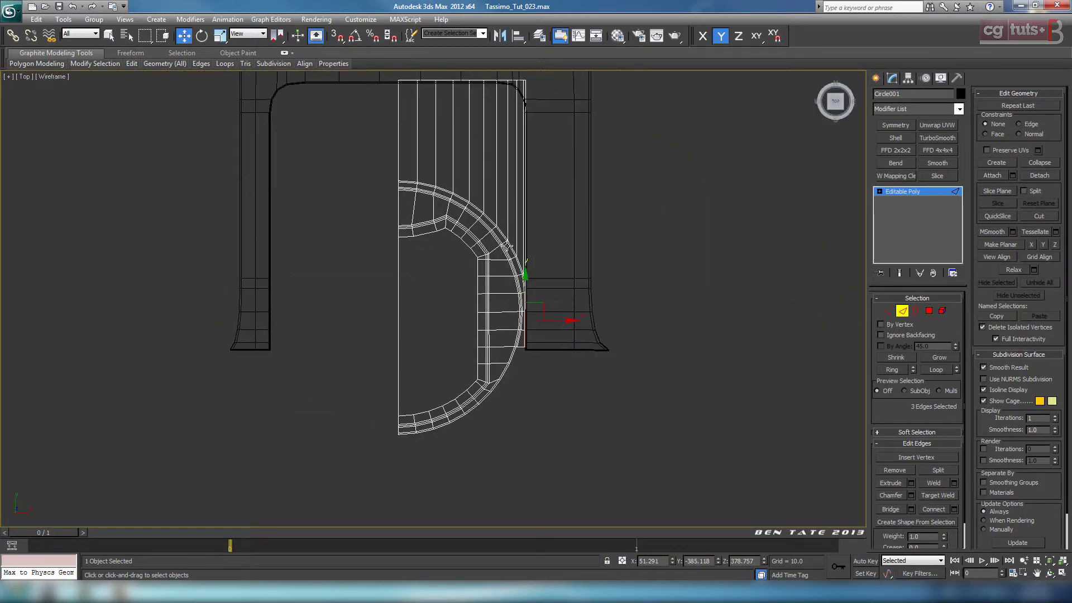
{"action": "scroll", "coordinate": [615, 258], "scroll_direction": "up", "scroll_amount": 5}
{"action": "middle_click_drag", "start_coordinate": [669, 294], "coordinate": [437, 265]}
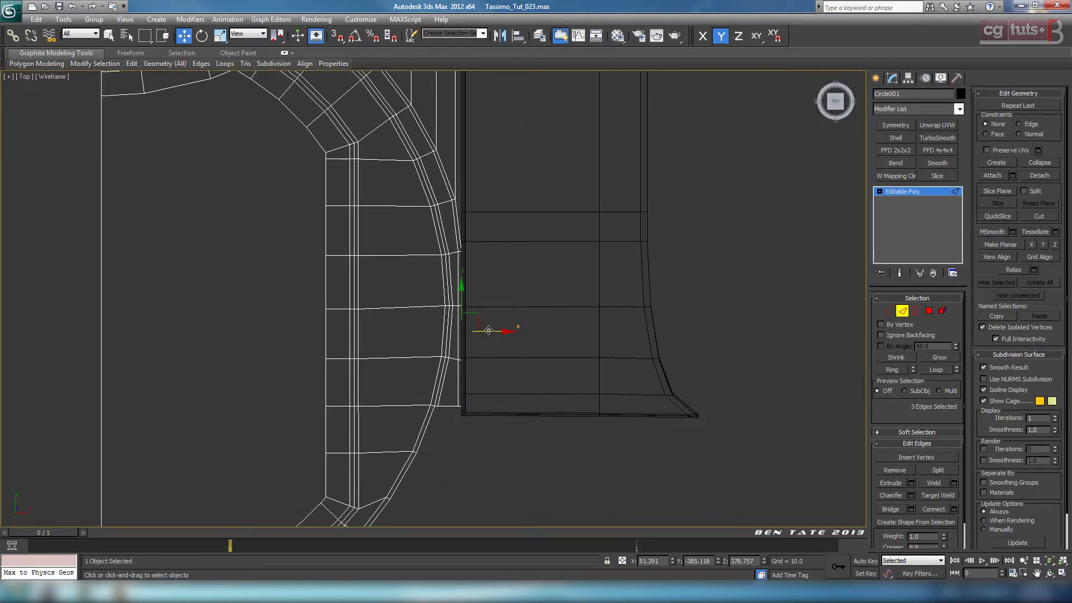
{"action": "left_click_drag", "start_coordinate": [488, 330], "coordinate": [514, 330]}
{"action": "middle_click_drag", "start_coordinate": [513, 251], "coordinate": [537, 411]}
{"action": "scroll", "coordinate": [513, 308], "scroll_direction": "down", "scroll_amount": 3}
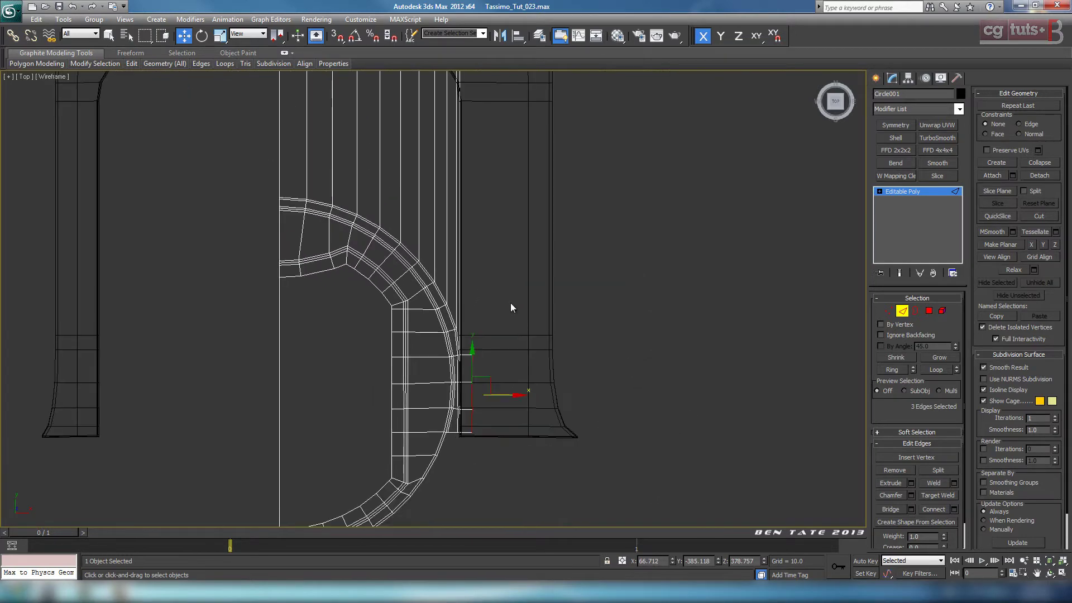
- Check the narrow polygon strip beside the housing's inner side wall, clear its selection and return to edge editing
{"action": "middle_click_drag", "start_coordinate": [511, 307], "coordinate": [504, 244]}
{"action": "scroll", "coordinate": [493, 267], "scroll_direction": "up", "scroll_amount": 2}
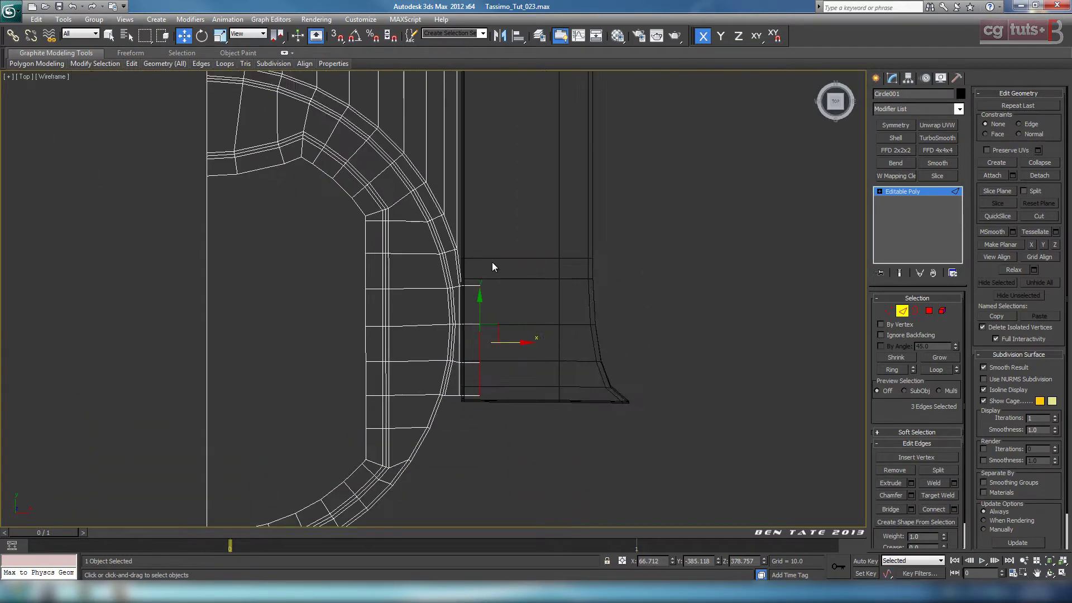
{"action": "scroll", "coordinate": [492, 266], "scroll_direction": "up", "scroll_amount": 6}
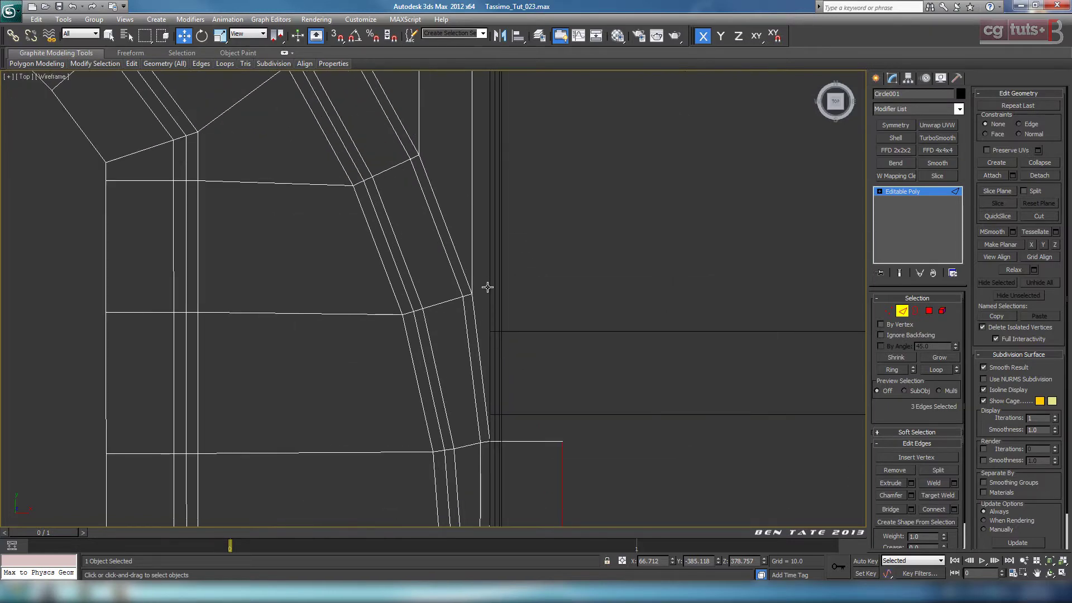
{"action": "scroll", "coordinate": [502, 288], "scroll_direction": "down", "scroll_amount": 4}
{"action": "key", "text": "2"}
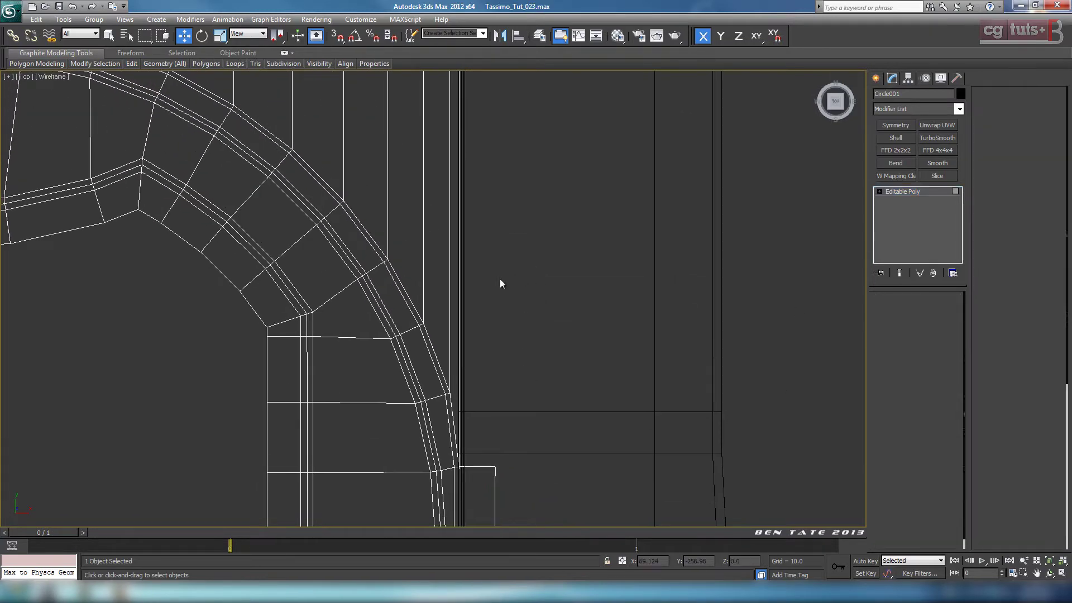
{"action": "key", "text": "4"}
{"action": "left_click", "coordinate": [457, 281]}
{"action": "scroll", "coordinate": [498, 288], "scroll_direction": "down", "scroll_amount": 4}
{"action": "middle_click_drag", "start_coordinate": [506, 289], "coordinate": [527, 357]}
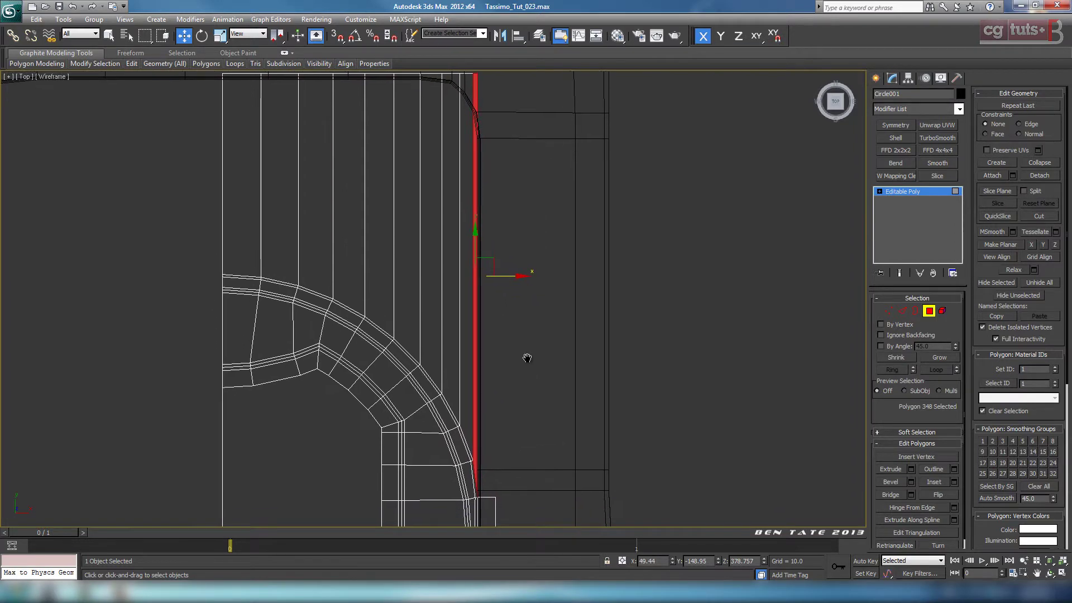
{"action": "left_click", "coordinate": [529, 355]}
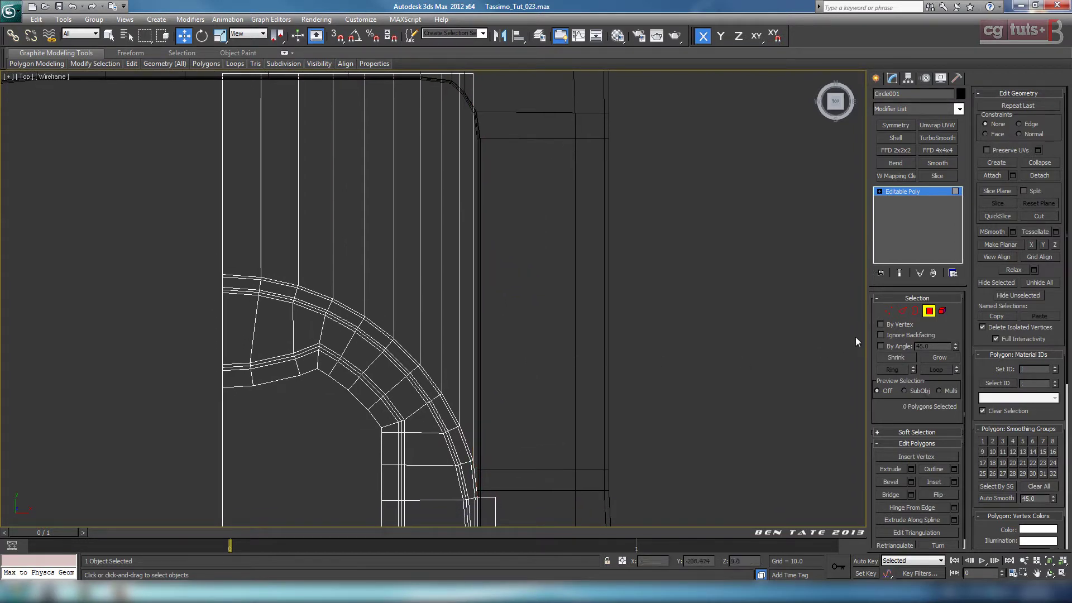
{"action": "left_click", "coordinate": [901, 311]}
{"action": "scroll", "coordinate": [567, 370], "scroll_direction": "up", "scroll_amount": 4}
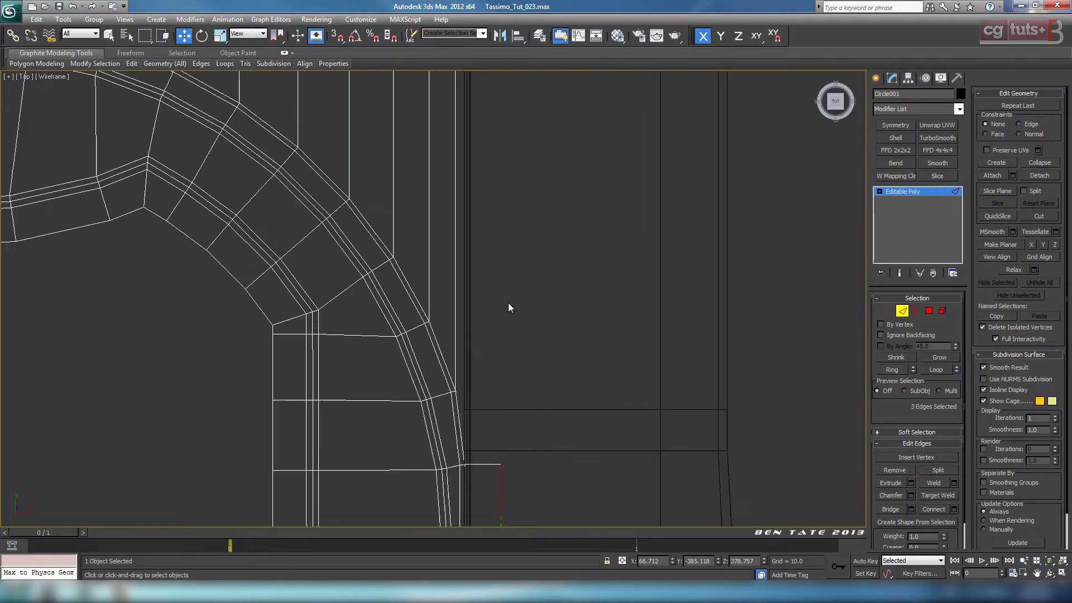
- Extend the next two rim edges behind the new faces outward along X by about 16 units
{"action": "left_click", "coordinate": [456, 355]}
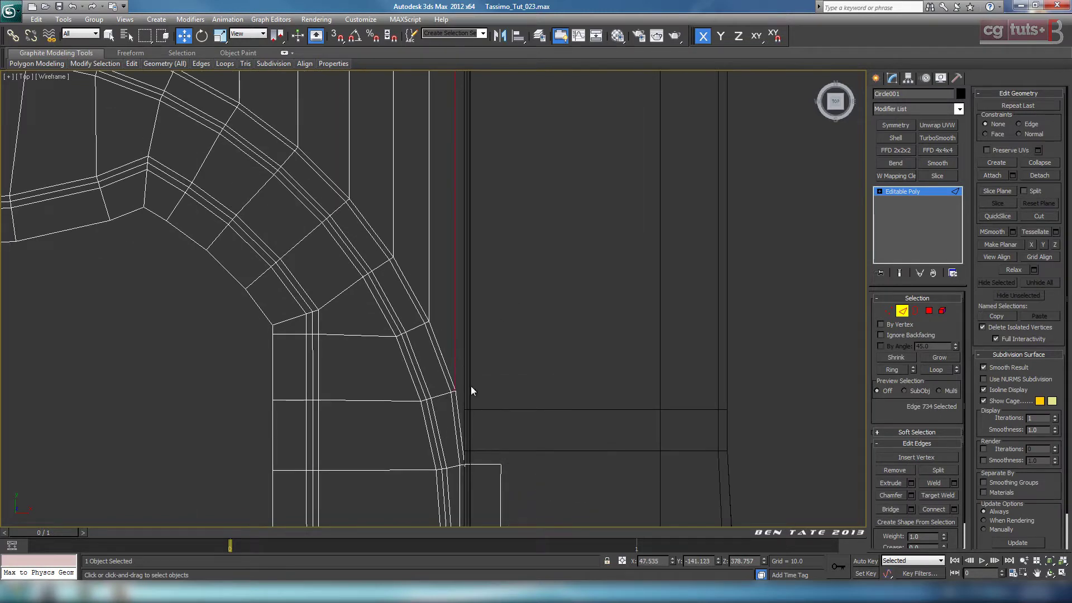
{"action": "left_click", "coordinate": [460, 416], "text": "ctrl"}
{"action": "middle_click_drag", "start_coordinate": [512, 368], "coordinate": [514, 350]}
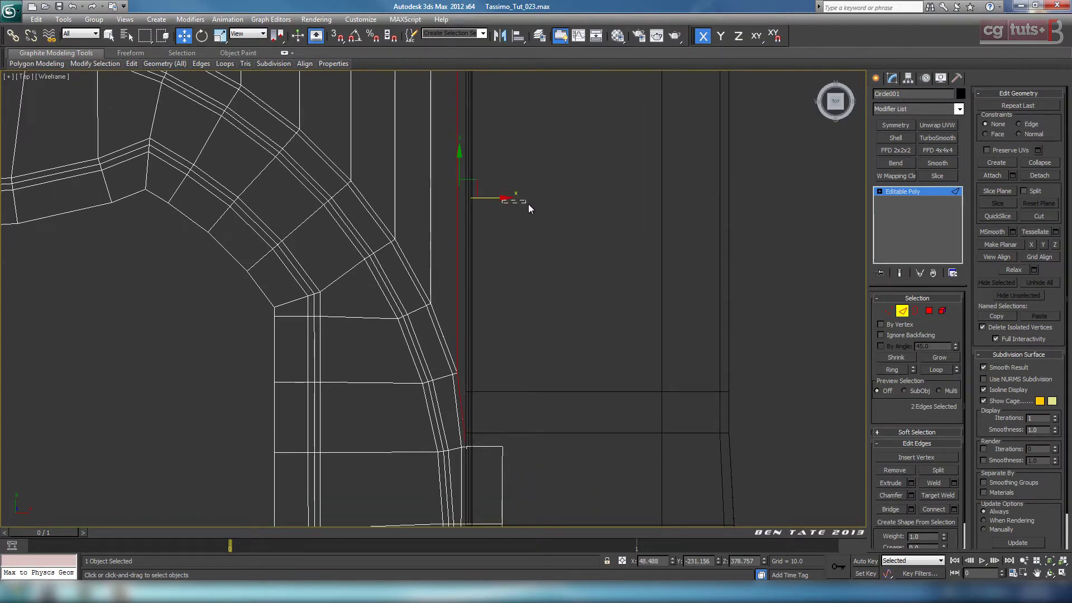
{"action": "left_click_drag", "start_coordinate": [505, 198], "coordinate": [542, 204]}
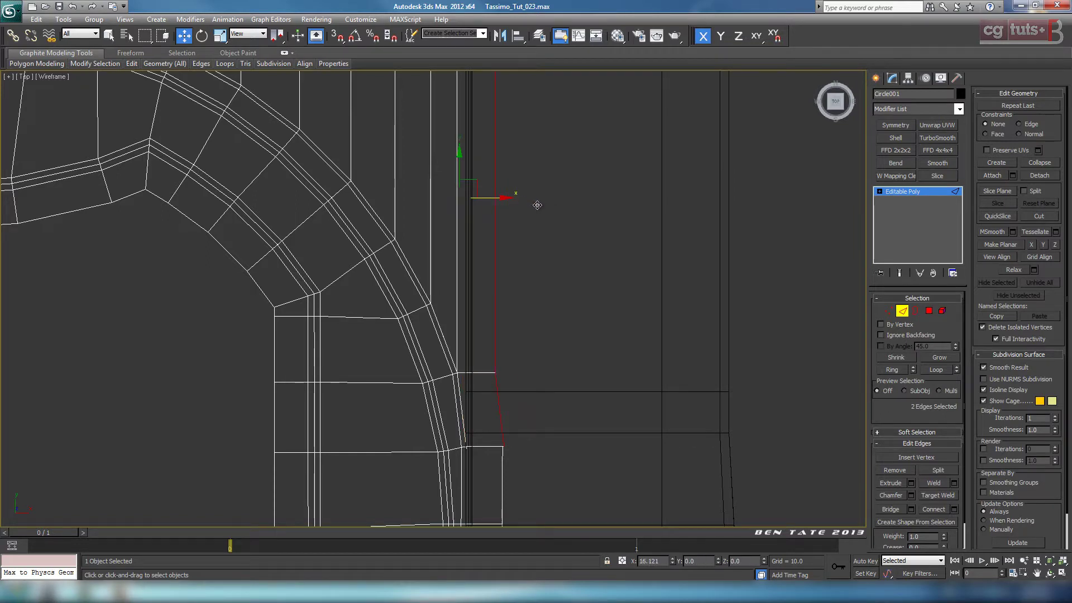
- Weld the two overlapping outer vertices where the new side faces meet
{"action": "scroll", "coordinate": [572, 333], "scroll_direction": "up", "scroll_amount": 6}
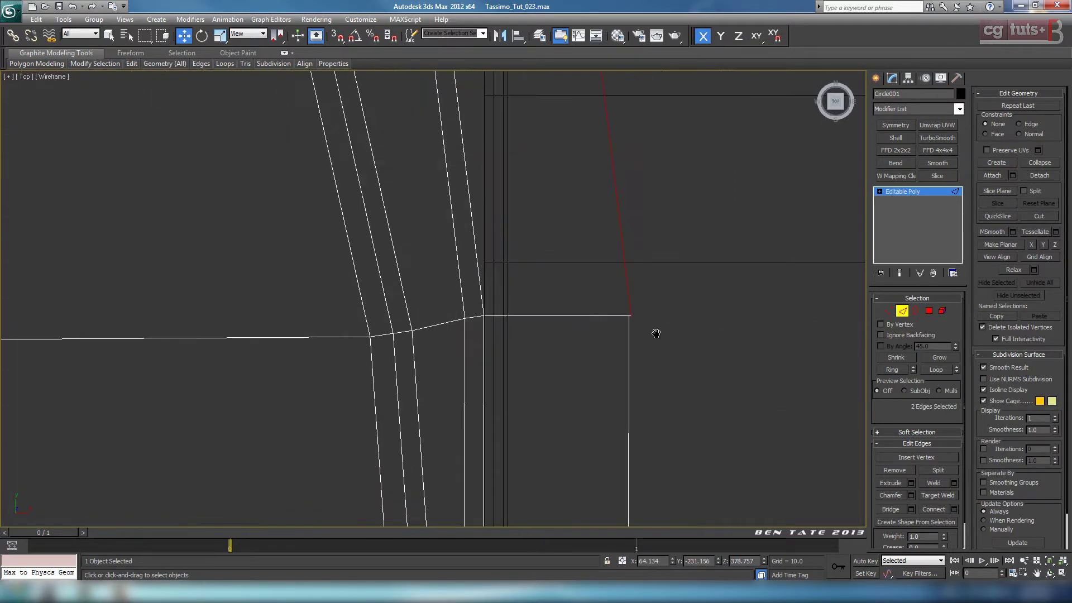
{"action": "left_click", "coordinate": [888, 311]}
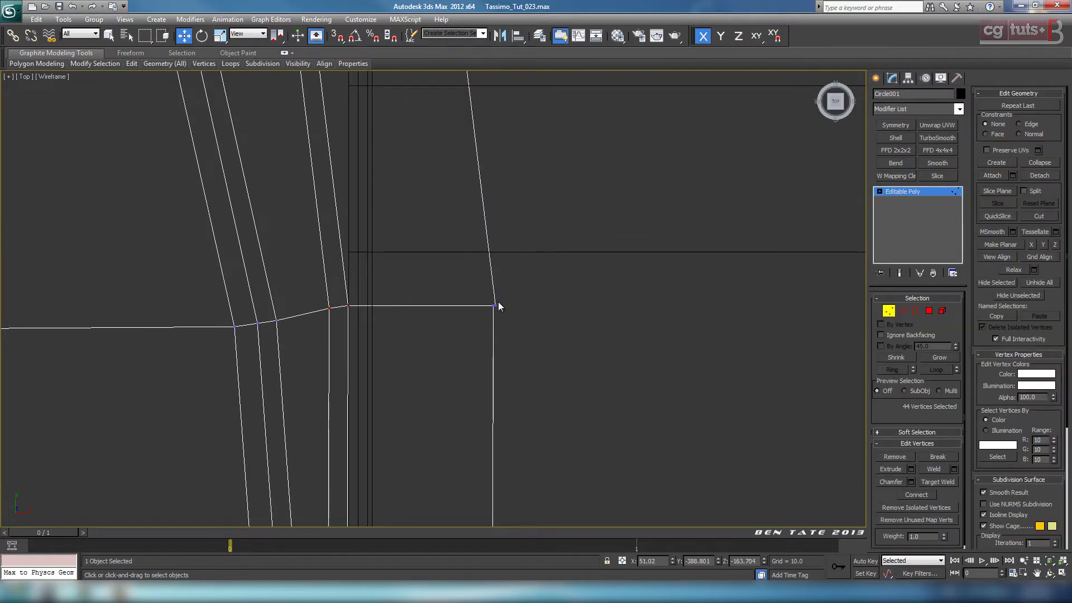
{"action": "left_click_drag", "start_coordinate": [491, 296], "coordinate": [512, 317]}
{"action": "left_click", "coordinate": [953, 469]}
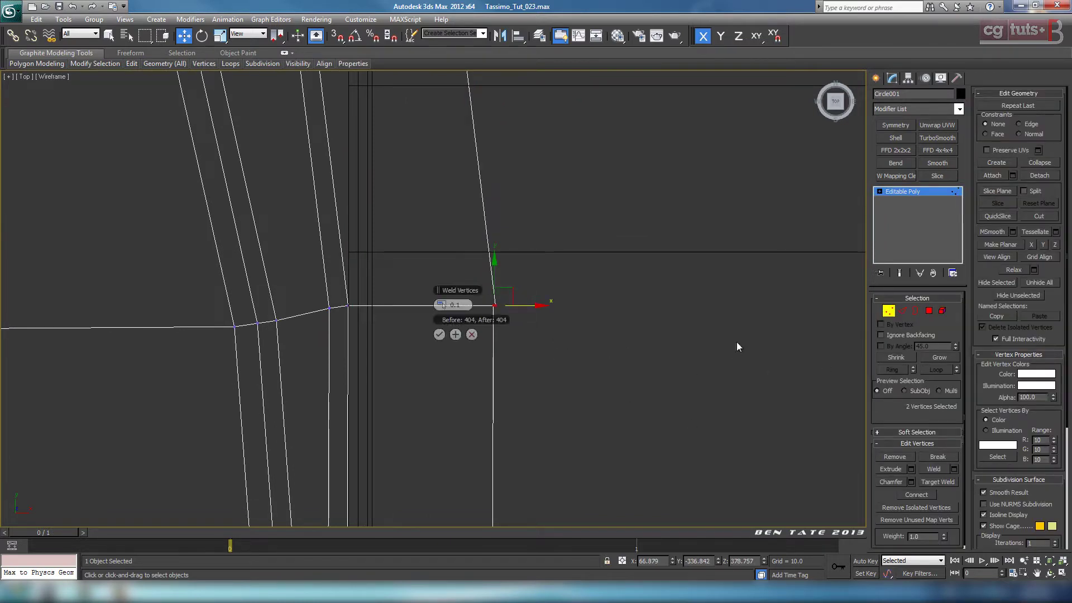
{"action": "left_click_drag", "start_coordinate": [445, 306], "coordinate": [494, 318]}
{"action": "left_click", "coordinate": [439, 334]}
{"action": "middle_click_drag", "start_coordinate": [575, 341], "coordinate": [593, 381]}
{"action": "scroll", "coordinate": [578, 347], "scroll_direction": "down", "scroll_amount": 10}
- Select the five-edge outer loop of the side strip and move it inward along X by about 9 units, near the housing's inner wall
{"action": "left_click", "coordinate": [902, 311]}
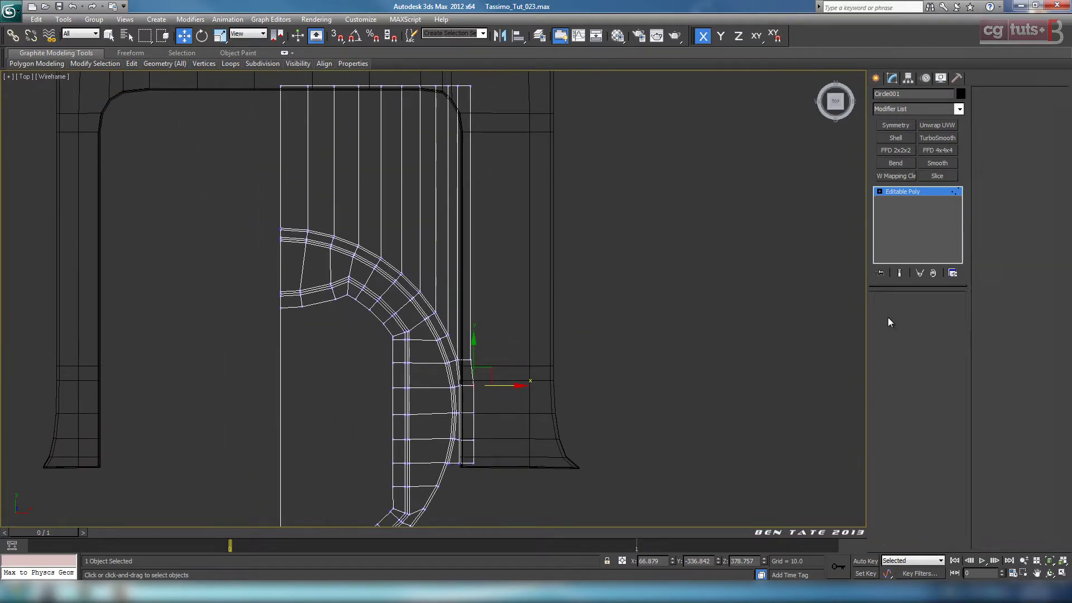
{"action": "left_click", "coordinate": [473, 310]}
{"action": "left_click", "coordinate": [938, 370]}
{"action": "middle_click_drag", "start_coordinate": [647, 309], "coordinate": [662, 271]}
{"action": "scroll", "coordinate": [640, 309], "scroll_direction": "up", "scroll_amount": 5}
{"action": "middle_click_drag", "start_coordinate": [597, 277], "coordinate": [562, 211]}
{"action": "middle_click_drag", "start_coordinate": [613, 394], "coordinate": [579, 227]}
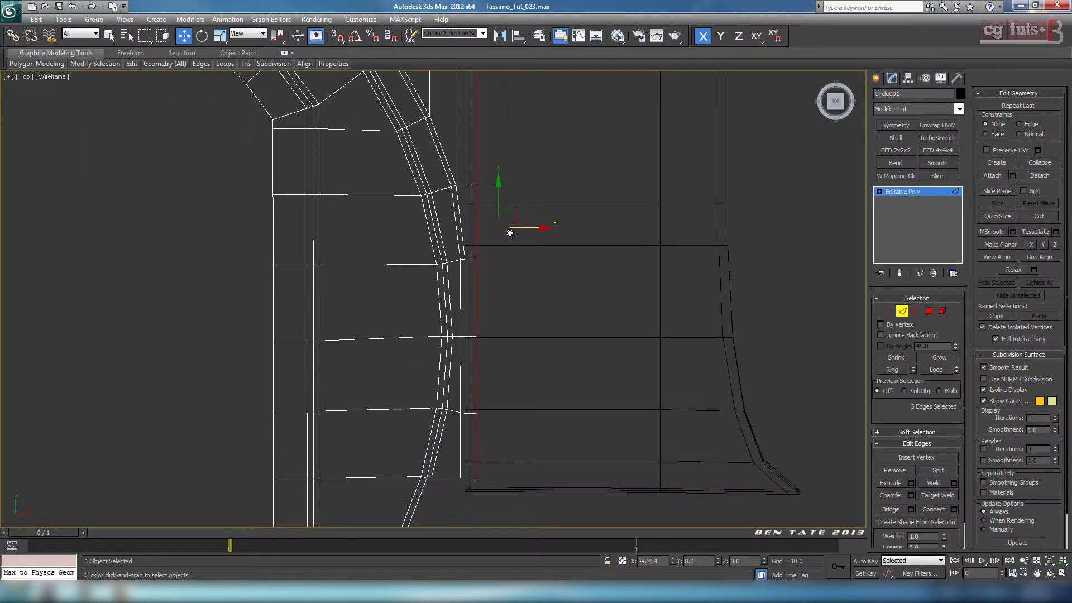
{"action": "left_click_drag", "start_coordinate": [509, 233], "coordinate": [510, 234]}
{"action": "scroll", "coordinate": [530, 235], "scroll_direction": "down", "scroll_amount": 7}
{"action": "middle_click_drag", "start_coordinate": [527, 177], "coordinate": [594, 377]}
{"action": "scroll", "coordinate": [575, 341], "scroll_direction": "up", "scroll_amount": 3}
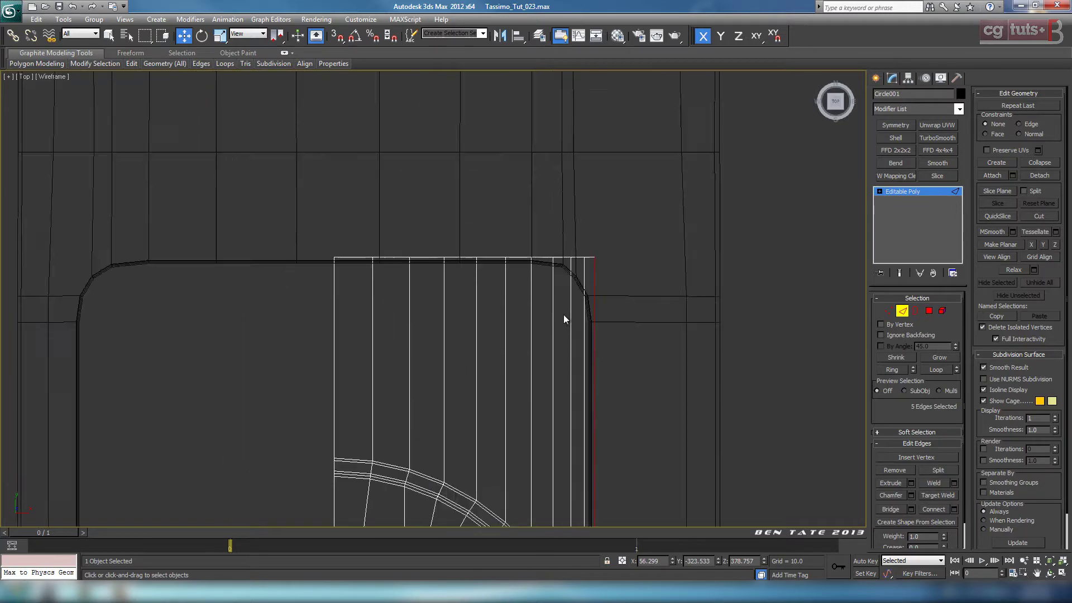
{"action": "middle_click_drag", "start_coordinate": [564, 314], "coordinate": [593, 200]}
{"action": "scroll", "coordinate": [577, 240], "scroll_direction": "up", "scroll_amount": 3}
{"action": "middle_click_drag", "start_coordinate": [562, 283], "coordinate": [588, 325]}
{"action": "scroll", "coordinate": [537, 327], "scroll_direction": "down", "scroll_amount": 6}
- Leave edge editing and isolate the half cylinder in the Perspective view, hiding the housing
{"action": "left_click", "coordinate": [902, 312]}
{"action": "key", "text": "alt+w"}
{"action": "right_click", "coordinate": [731, 396]}
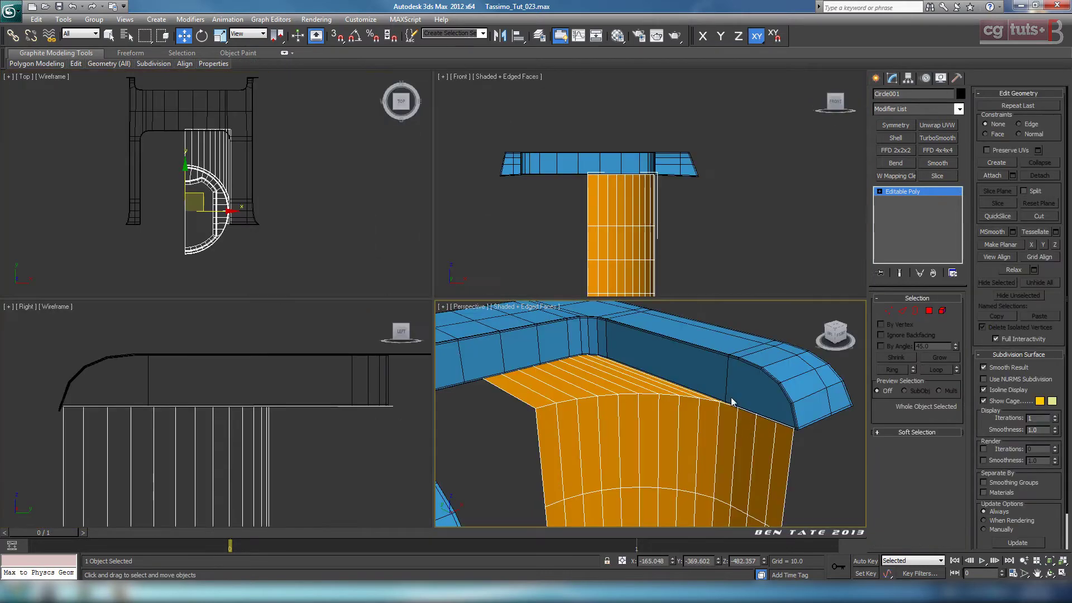
{"action": "key", "text": "alt+w"}
{"action": "middle_click_drag", "start_coordinate": [731, 397], "coordinate": [473, 271], "text": "alt"}
{"action": "right_click", "coordinate": [694, 394]}
{"action": "left_click", "coordinate": [721, 353]}
{"action": "scroll", "coordinate": [472, 267], "scroll_direction": "up", "scroll_amount": 3}
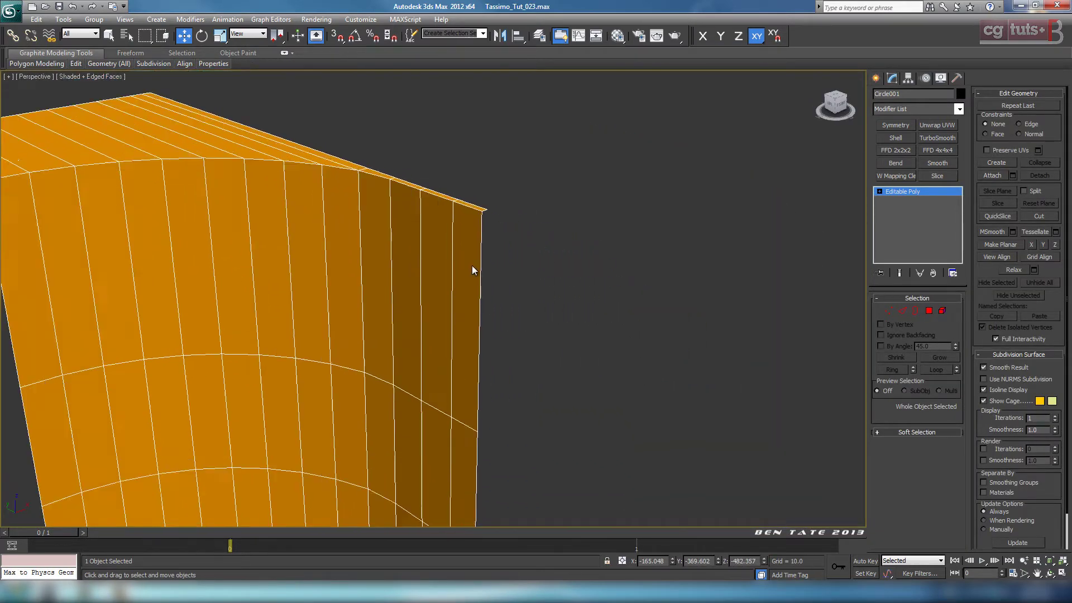
- Select the vertical edge loop running down the cylinder's outer side, below the side strip
{"action": "left_click", "coordinate": [902, 311]}
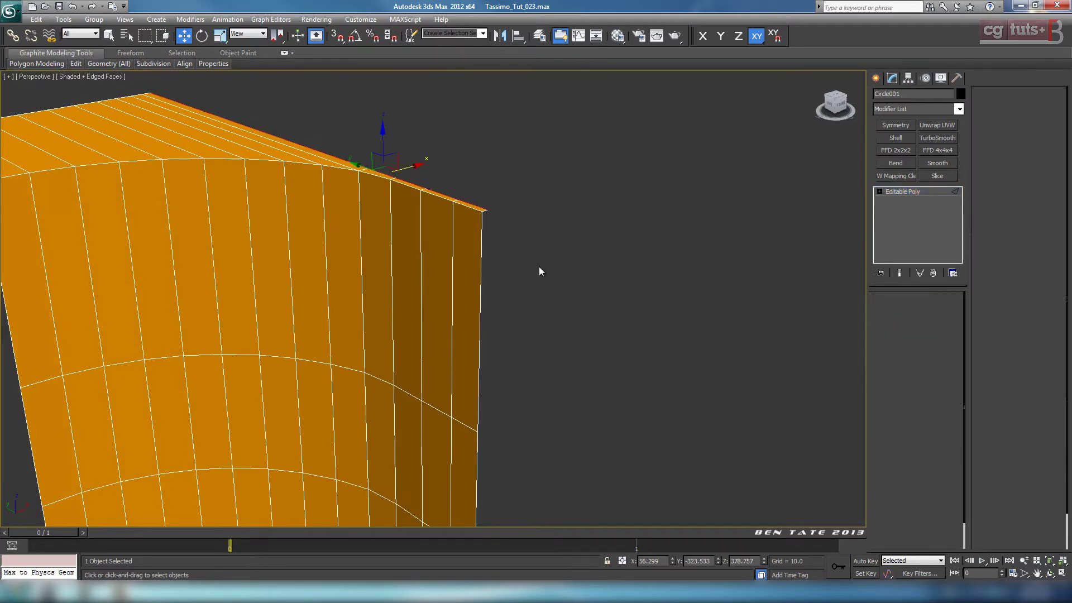
{"action": "double_click", "coordinate": [480, 253]}
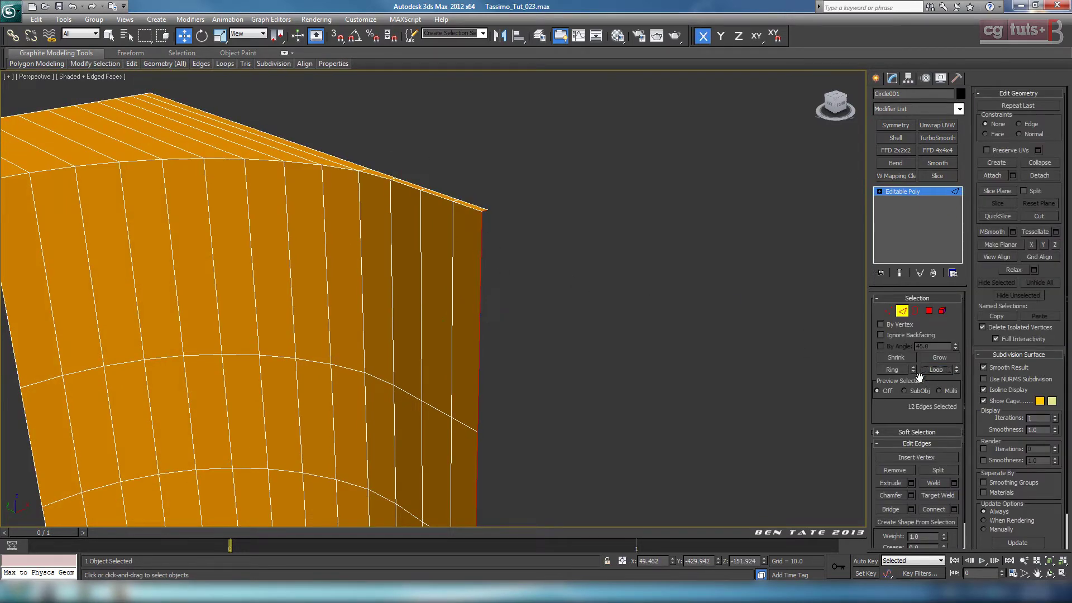
{"action": "scroll", "coordinate": [663, 333], "scroll_direction": "down", "scroll_amount": 3}
{"action": "mouse_move", "coordinate": [663, 333]}
{"action": "middle_mouse_down"}
{"action": "mouse_move", "coordinate": [593, 226]}
{"action": "mouse_move", "coordinate": [614, 155]}
{"action": "middle_mouse_up"}
{"action": "middle_click_drag", "start_coordinate": [537, 357], "coordinate": [499, 240]}
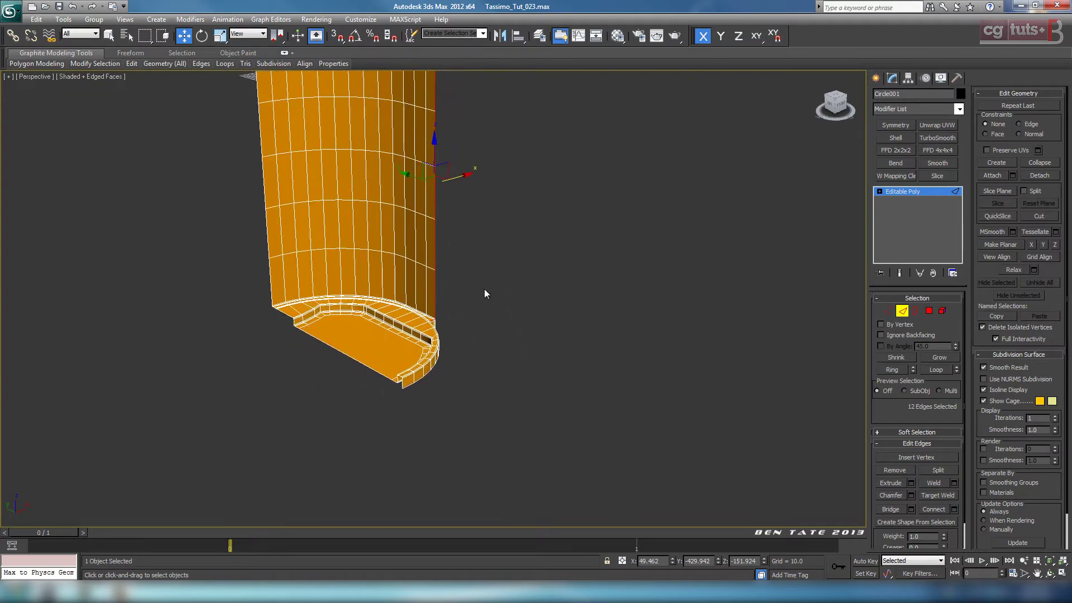
- Remove the bottom rim edges from the loop selection and add the two vertical edges below the rim corner
{"action": "scroll", "coordinate": [484, 293], "scroll_direction": "up", "scroll_amount": 5}
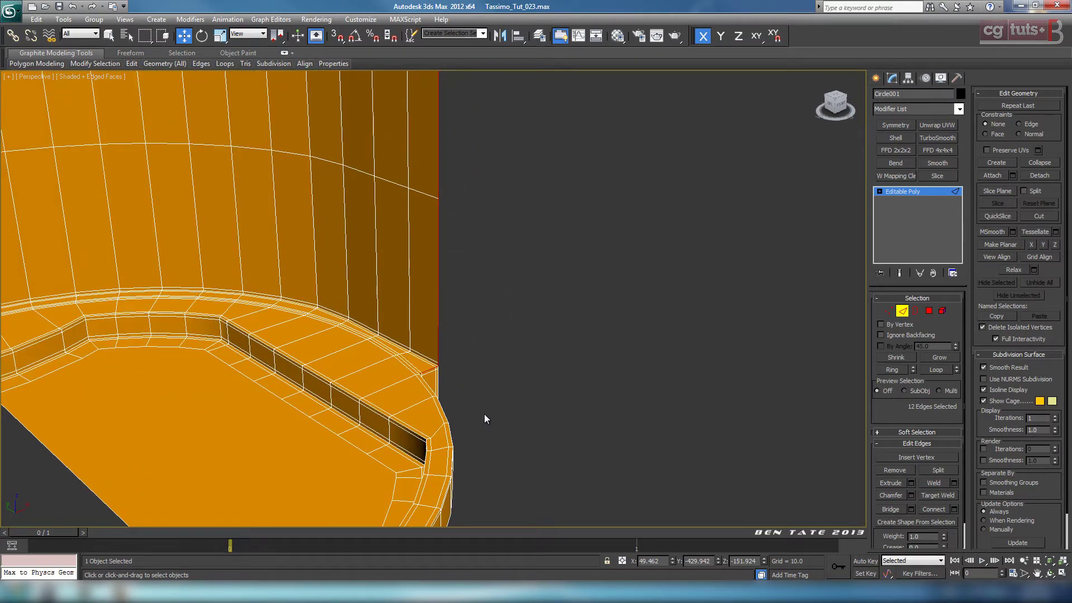
{"action": "middle_click_drag", "start_coordinate": [483, 414], "coordinate": [473, 438], "text": "alt"}
{"action": "key", "text": "1"}
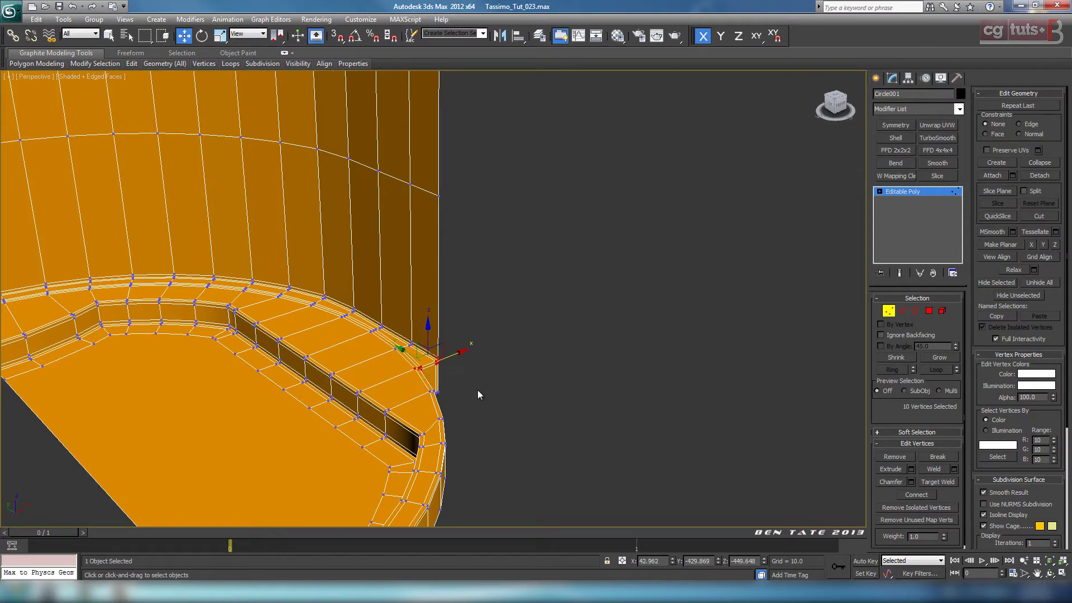
{"action": "key", "text": "z"}
{"action": "scroll", "coordinate": [504, 403], "scroll_direction": "down", "scroll_amount": 5}
{"action": "middle_click_drag", "start_coordinate": [507, 400], "coordinate": [561, 369], "text": "alt"}
{"action": "scroll", "coordinate": [564, 366], "scroll_direction": "up", "scroll_amount": 4}
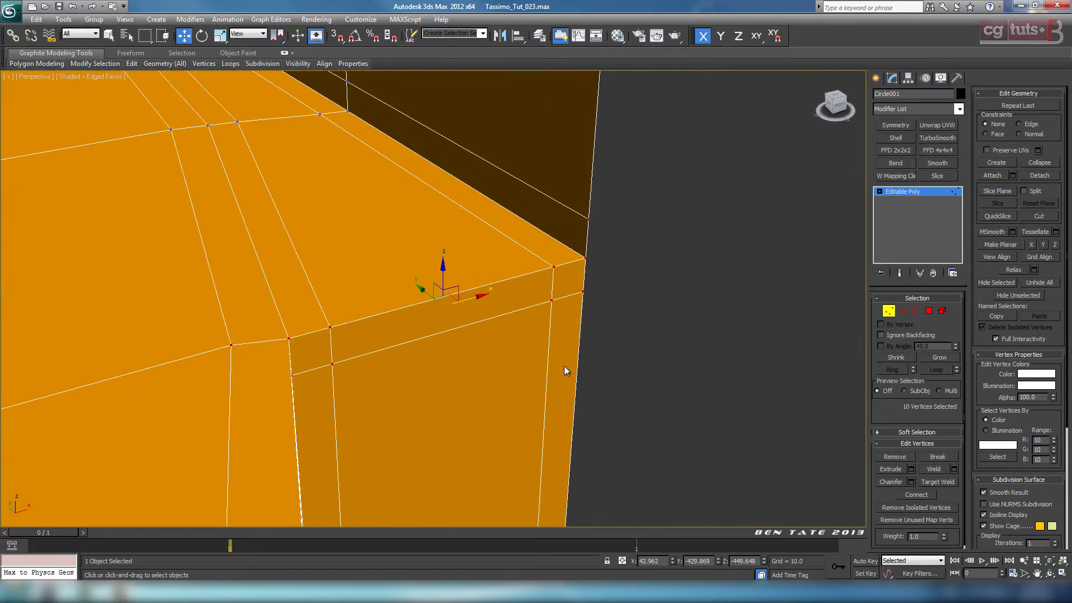
{"action": "left_click", "coordinate": [902, 311]}
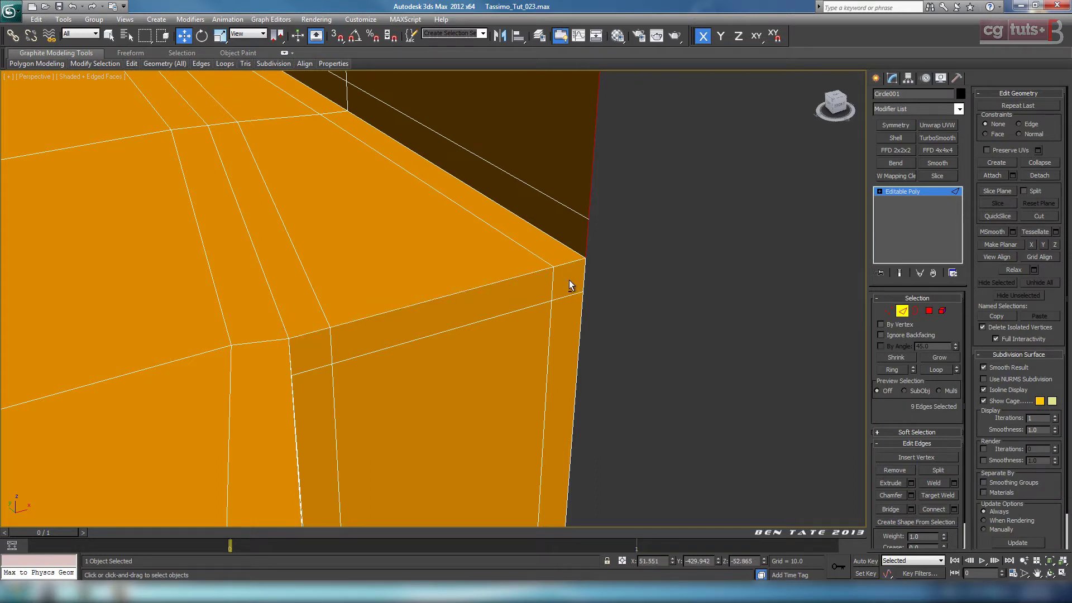
{"action": "middle_click_drag", "start_coordinate": [648, 316], "coordinate": [517, 134], "text": "alt"}
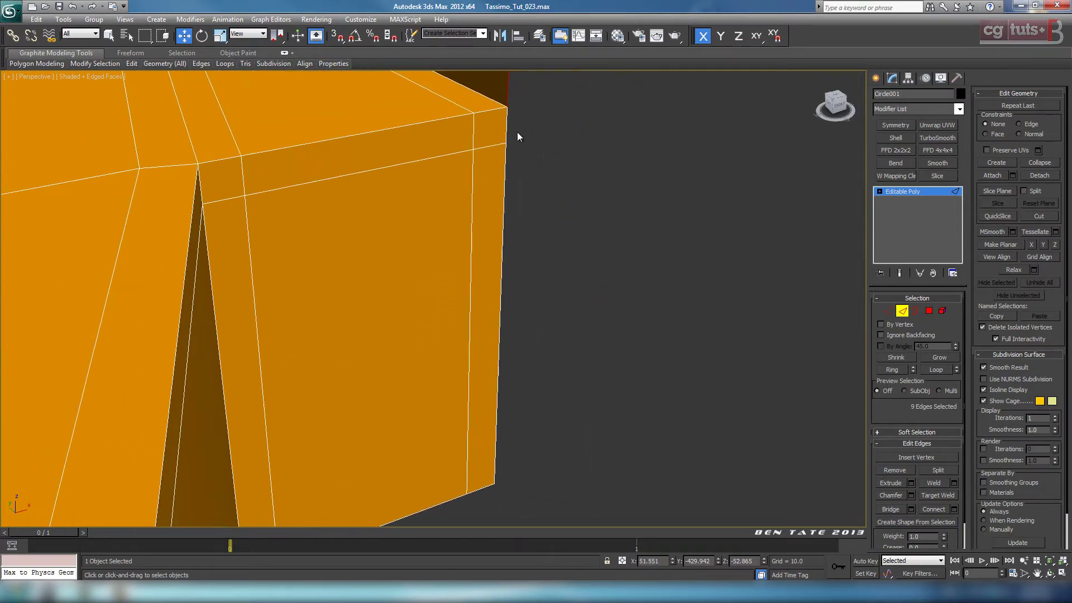
{"action": "left_click", "coordinate": [510, 133], "text": "ctrl"}
{"action": "left_click", "coordinate": [503, 187], "text": "ctrl"}
- Check the selected side edges along the cylinder's height and their position against the strip's corner in the Top view
{"action": "scroll", "coordinate": [539, 367], "scroll_direction": "down", "scroll_amount": 2}
{"action": "middle_click_drag", "start_coordinate": [559, 347], "coordinate": [565, 403]}
{"action": "scroll", "coordinate": [565, 403], "scroll_direction": "down", "scroll_amount": 5}
{"action": "middle_click_drag", "start_coordinate": [490, 223], "coordinate": [523, 346]}
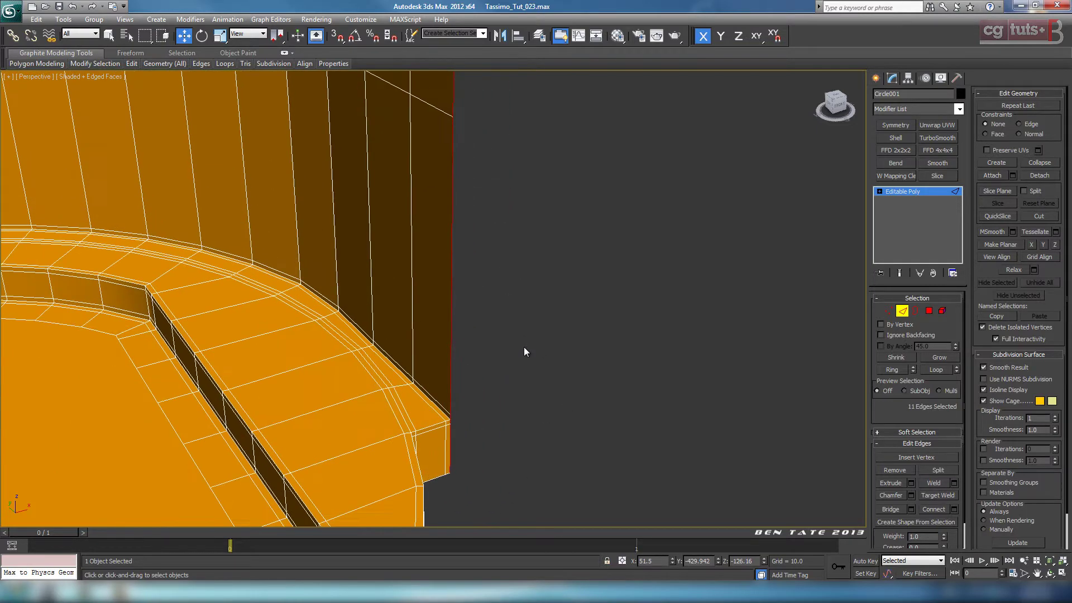
{"action": "scroll", "coordinate": [524, 347], "scroll_direction": "down", "scroll_amount": 5}
{"action": "middle_click_drag", "start_coordinate": [521, 304], "coordinate": [531, 421]}
{"action": "middle_click_drag", "start_coordinate": [545, 323], "coordinate": [554, 529]}
{"action": "key", "text": "alt+w"}
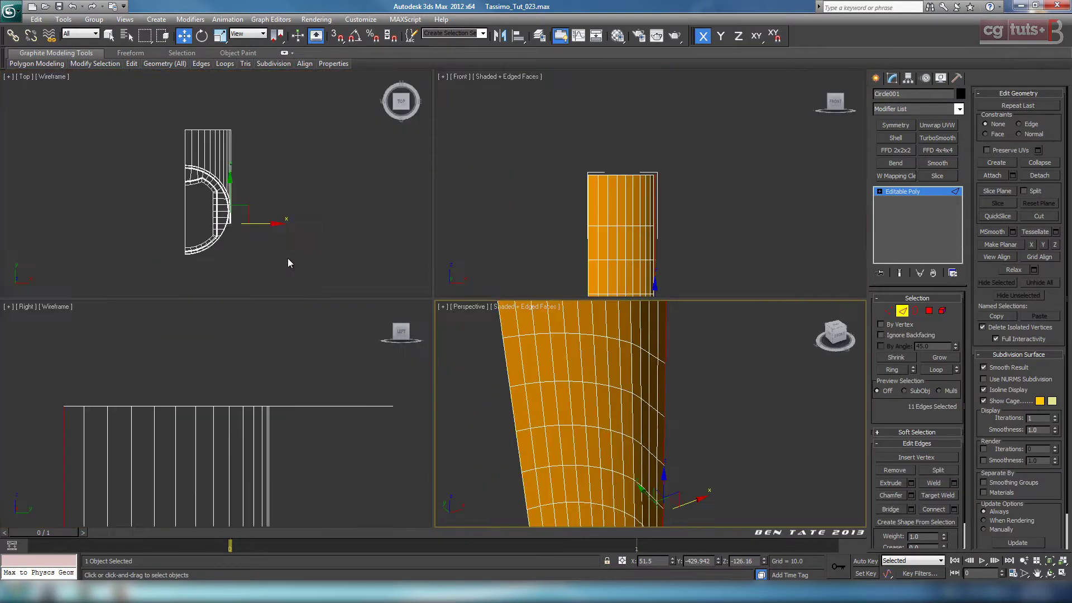
{"action": "right_click", "coordinate": [290, 235]}
{"action": "key", "text": "alt+w"}
{"action": "scroll", "coordinate": [383, 279], "scroll_direction": "up", "scroll_amount": 6}
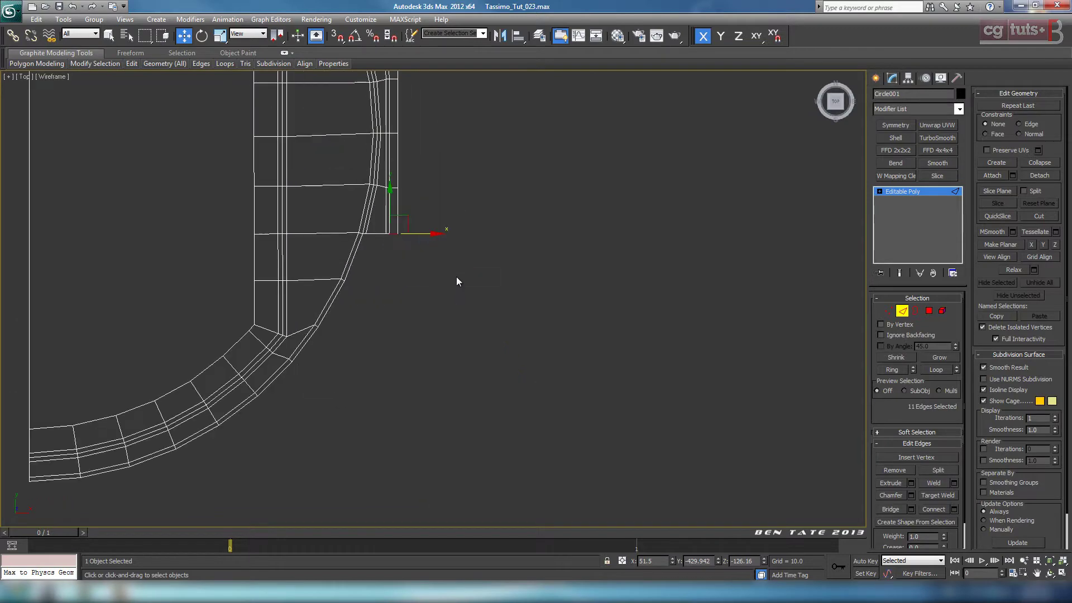
{"action": "scroll", "coordinate": [467, 292], "scroll_direction": "up", "scroll_amount": 4}
{"action": "middle_click_drag", "start_coordinate": [471, 257], "coordinate": [435, 306]}
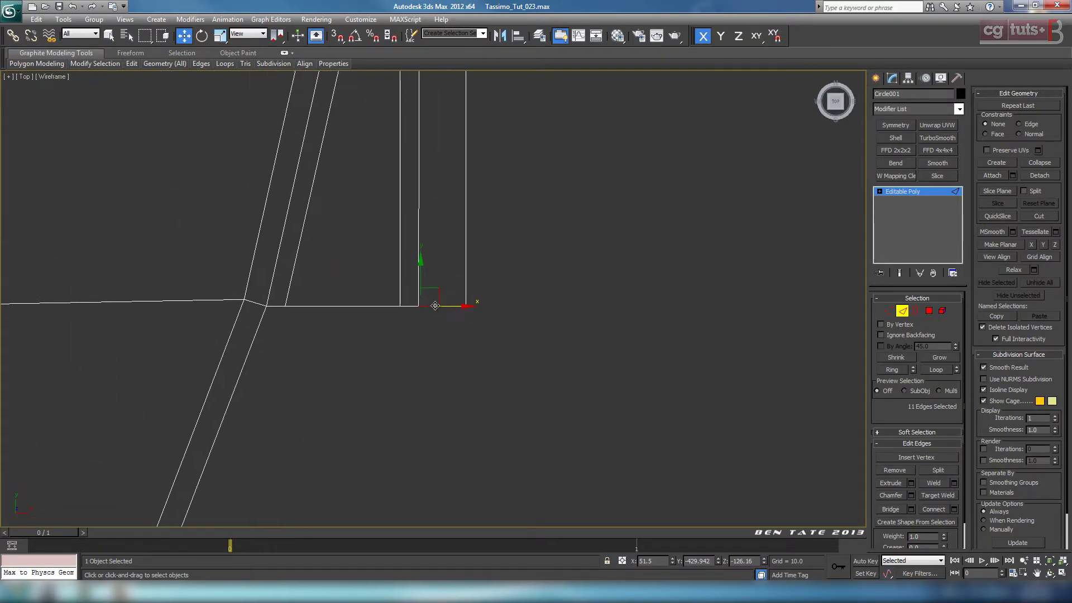
- Deselect the short horizontal edge at the strip's top front corner, keeping only the vertical side edges selected
{"action": "key", "text": "alt+w"}
{"action": "right_click", "coordinate": [720, 363]}
{"action": "key", "text": "alt+w"}
{"action": "middle_click_drag", "start_coordinate": [595, 139], "coordinate": [579, 256]}
{"action": "scroll", "coordinate": [557, 289], "scroll_direction": "up", "scroll_amount": 3}
{"action": "scroll", "coordinate": [557, 289], "scroll_direction": "up", "scroll_amount": 3}
{"action": "scroll", "coordinate": [603, 290], "scroll_direction": "down", "scroll_amount": 2}
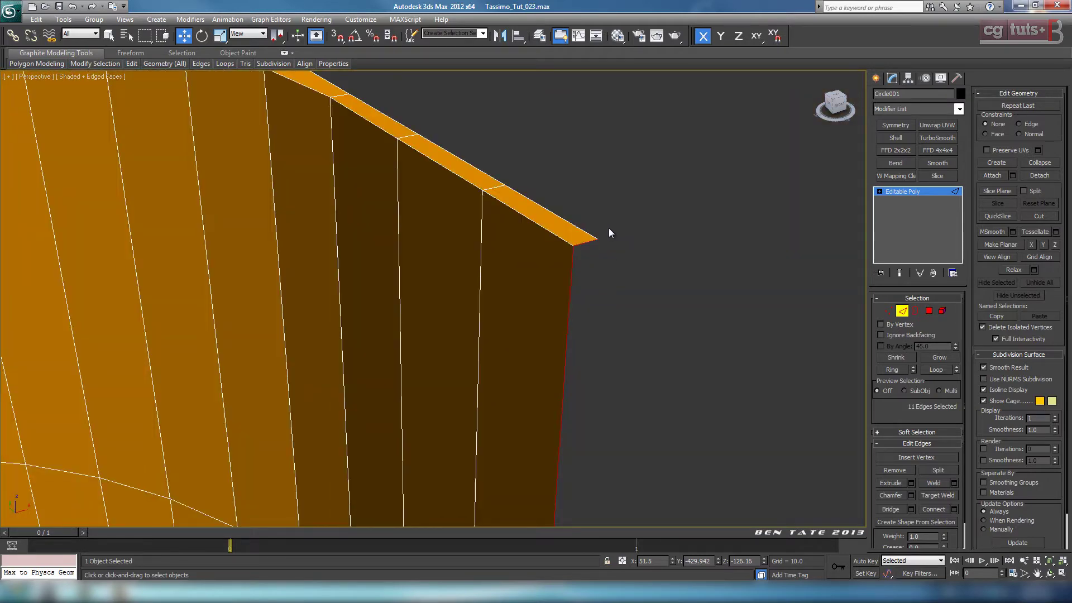
{"action": "key", "text": "alt+w"}
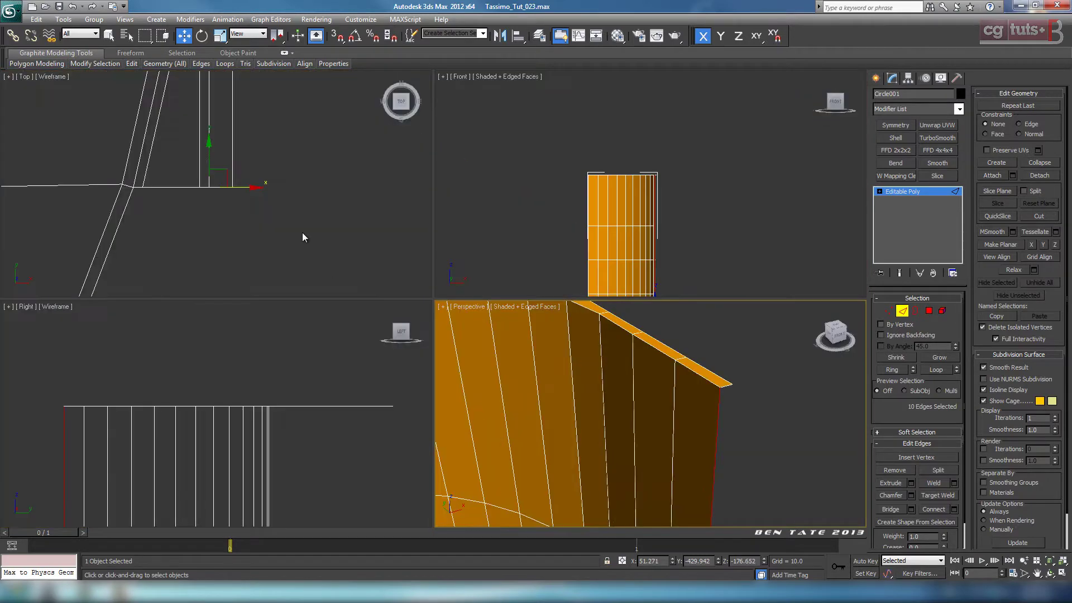
- Extend the ten vertical side edges outward along X past the strip's outer edge
{"action": "right_click", "coordinate": [304, 237]}
{"action": "key", "text": "alt+w"}
{"action": "scroll", "coordinate": [477, 333], "scroll_direction": "up", "scroll_amount": 3}
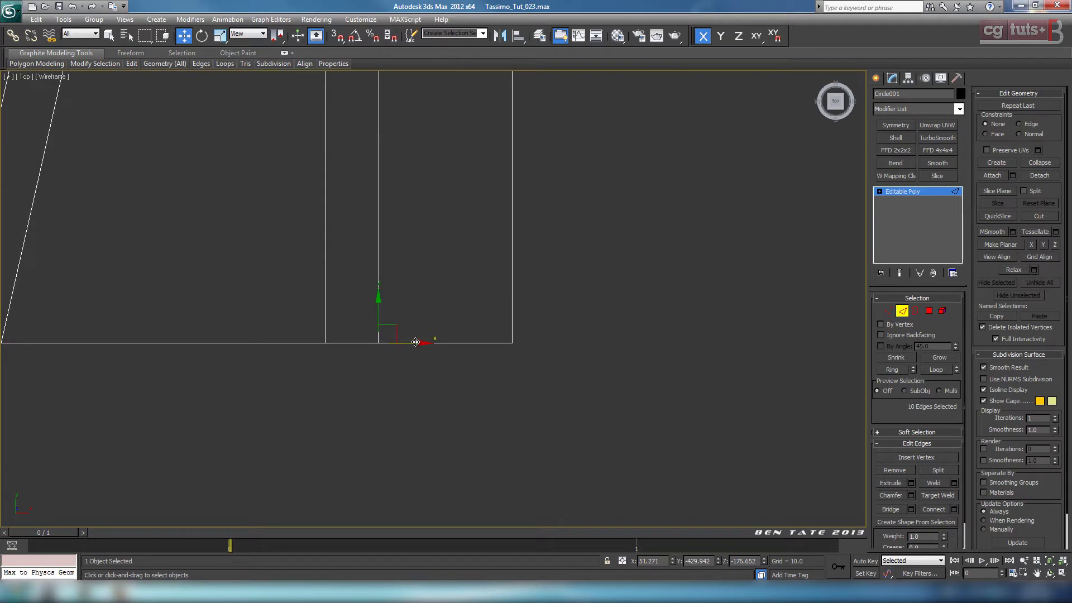
{"action": "left_click_drag", "start_coordinate": [564, 350], "coordinate": [569, 352]}
- Convert the selection to vertices and move them back along X to line up with the strip's outer corner
{"action": "left_click", "coordinate": [886, 311], "text": "ctrl"}
{"action": "middle_click_drag", "start_coordinate": [618, 374], "coordinate": [535, 354]}
{"action": "scroll", "coordinate": [523, 353], "scroll_direction": "up", "scroll_amount": 3}
{"action": "scroll", "coordinate": [594, 341], "scroll_direction": "up", "scroll_amount": 2}
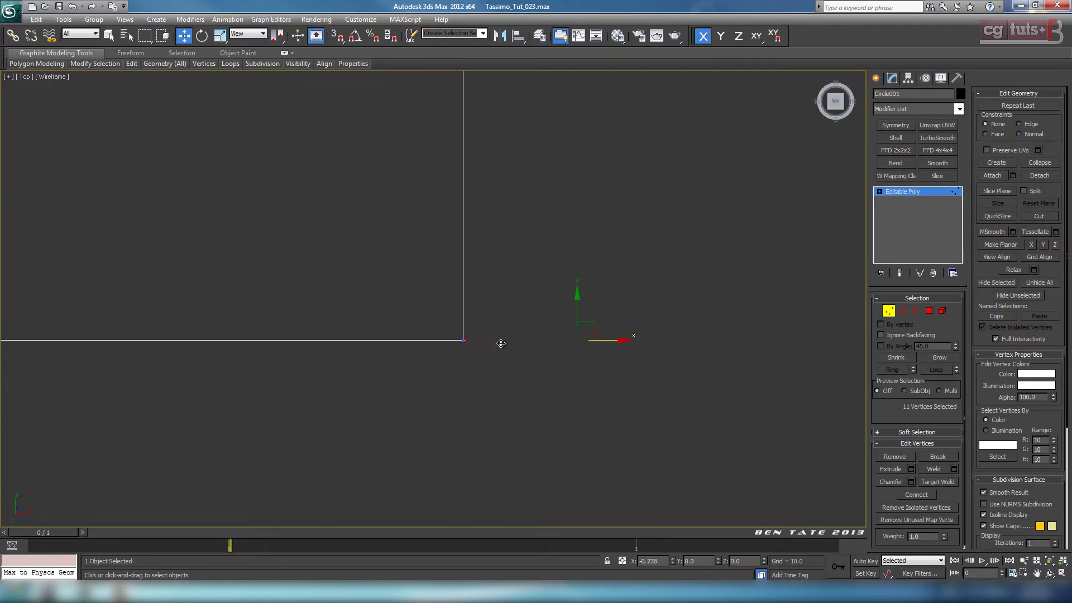
{"action": "key", "text": "alt+w"}
{"action": "key", "text": "alt+w"}
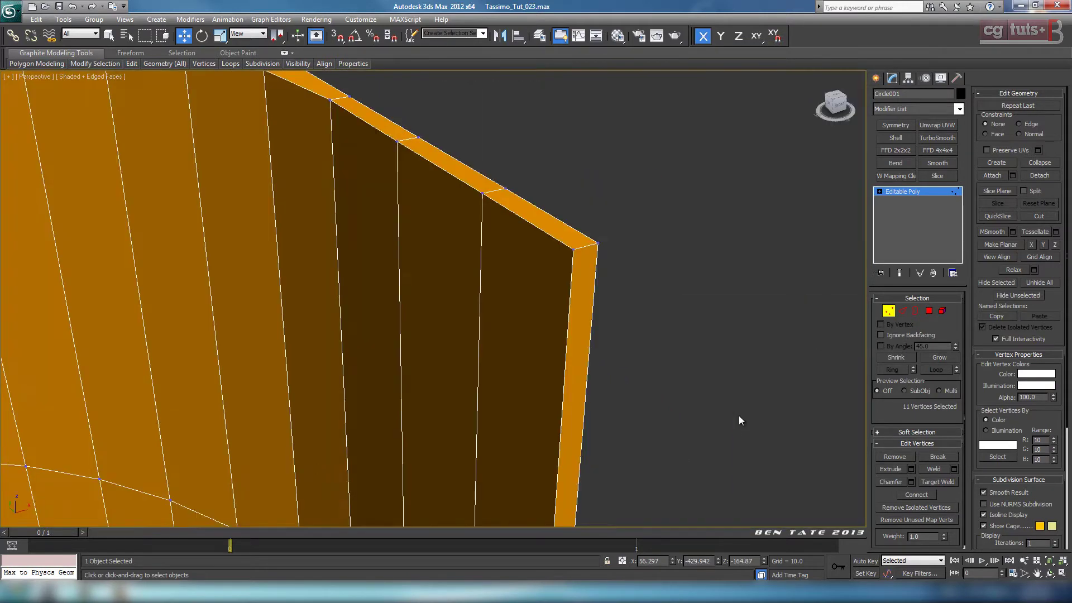
- Weld the two coincident vertices at the top outer corner of the new vertical strip
{"action": "left_click", "coordinate": [599, 243]}
{"action": "key", "text": "z"}
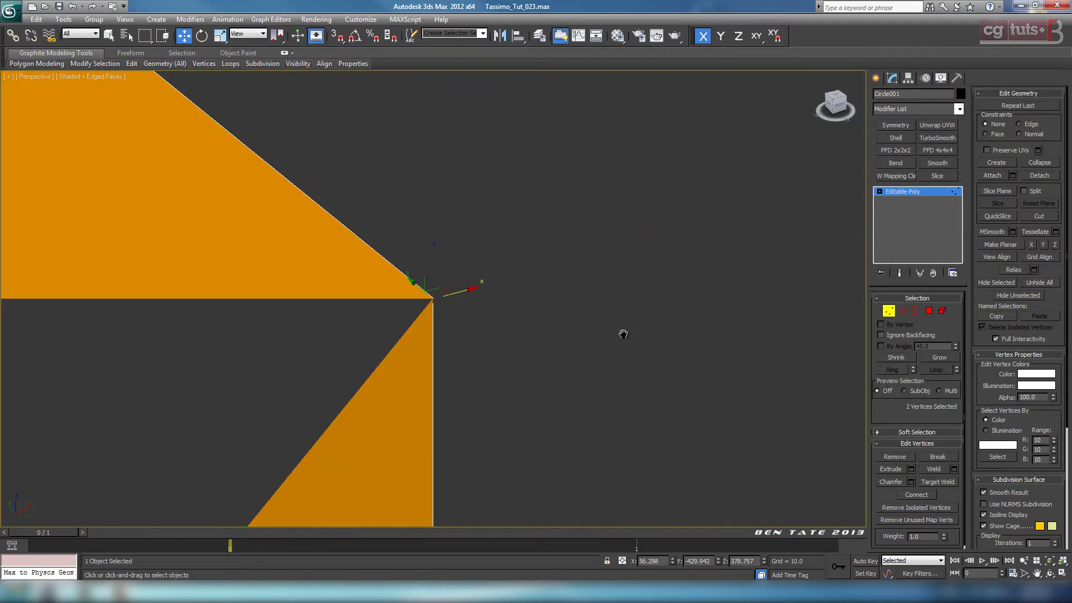
{"action": "middle_click_drag", "start_coordinate": [631, 344], "coordinate": [572, 379], "text": "alt"}
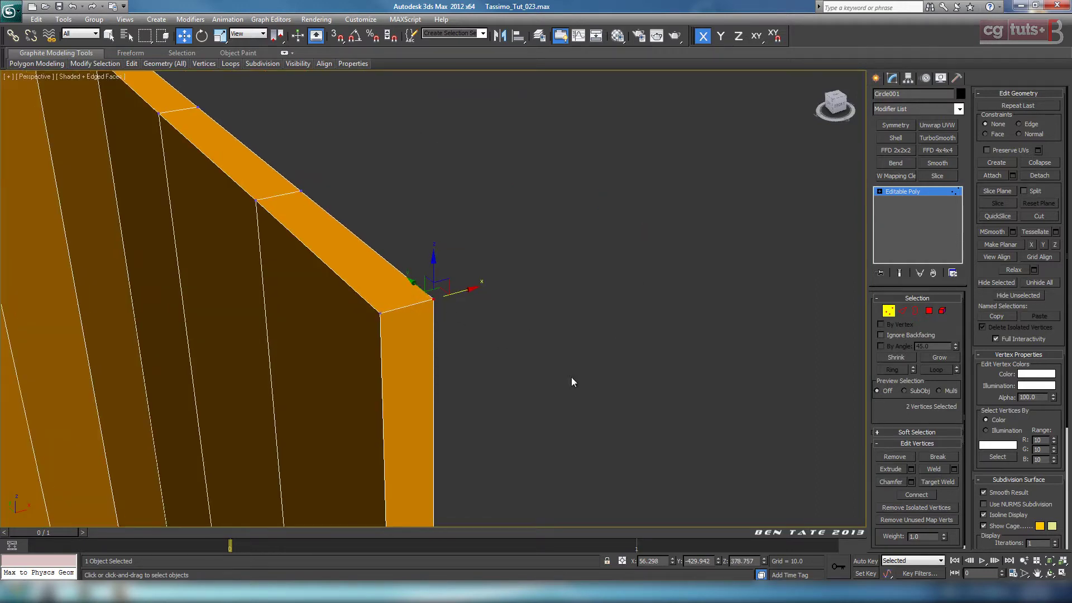
{"action": "left_click", "coordinate": [933, 469]}
- Inspect the new vertical strip along the cylinder's full height and around its top outer corner
{"action": "middle_click_drag", "start_coordinate": [586, 337], "coordinate": [577, 62], "text": "alt"}
{"action": "scroll", "coordinate": [593, 340], "scroll_direction": "down", "scroll_amount": 8}
{"action": "middle_click_drag", "start_coordinate": [484, 319], "coordinate": [494, 153]}
{"action": "scroll", "coordinate": [474, 196], "scroll_direction": "up", "scroll_amount": 4}
{"action": "scroll", "coordinate": [477, 242], "scroll_direction": "up", "scroll_amount": 5}
{"action": "middle_click_drag", "start_coordinate": [467, 210], "coordinate": [496, 407]}
{"action": "scroll", "coordinate": [489, 302], "scroll_direction": "down", "scroll_amount": 5}
{"action": "scroll", "coordinate": [492, 379], "scroll_direction": "down", "scroll_amount": 4}
{"action": "scroll", "coordinate": [478, 301], "scroll_direction": "up", "scroll_amount": 8}
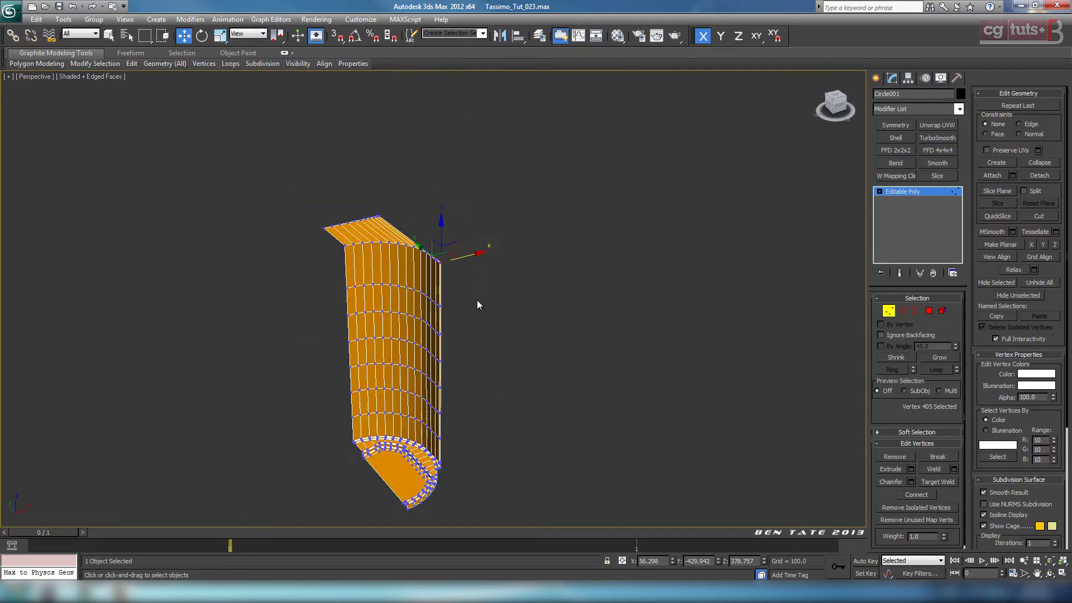
{"action": "middle_click_drag", "start_coordinate": [497, 369], "coordinate": [647, 323]}
{"action": "scroll", "coordinate": [481, 366], "scroll_direction": "up", "scroll_amount": 5}
{"action": "scroll", "coordinate": [773, 415], "scroll_direction": "up", "scroll_amount": 5}
{"action": "scroll", "coordinate": [648, 322], "scroll_direction": "down", "scroll_amount": 5}
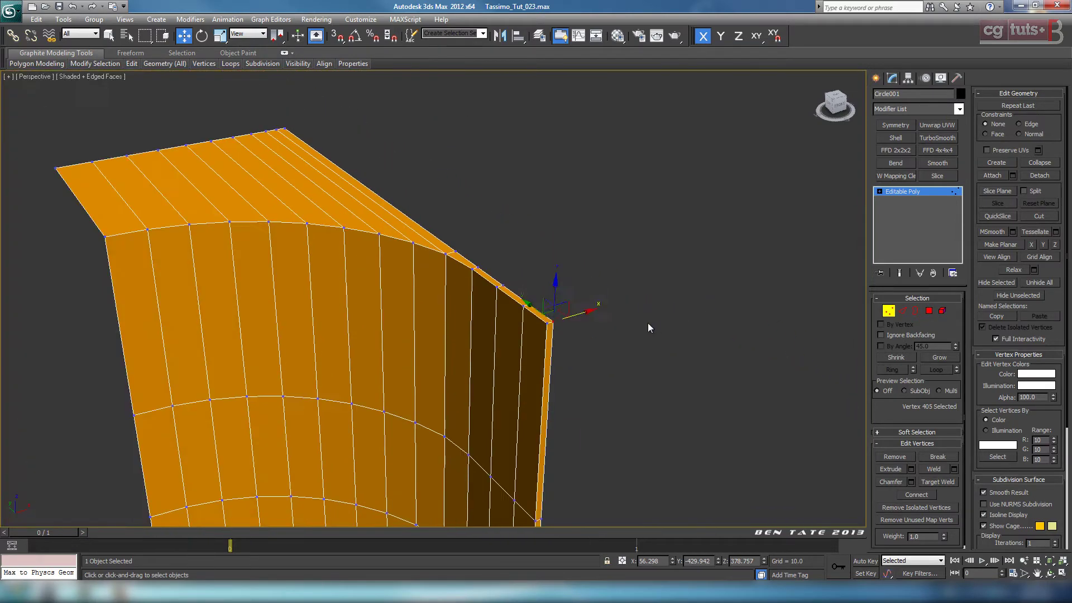
{"action": "middle_click_drag", "start_coordinate": [539, 312], "coordinate": [623, 334]}
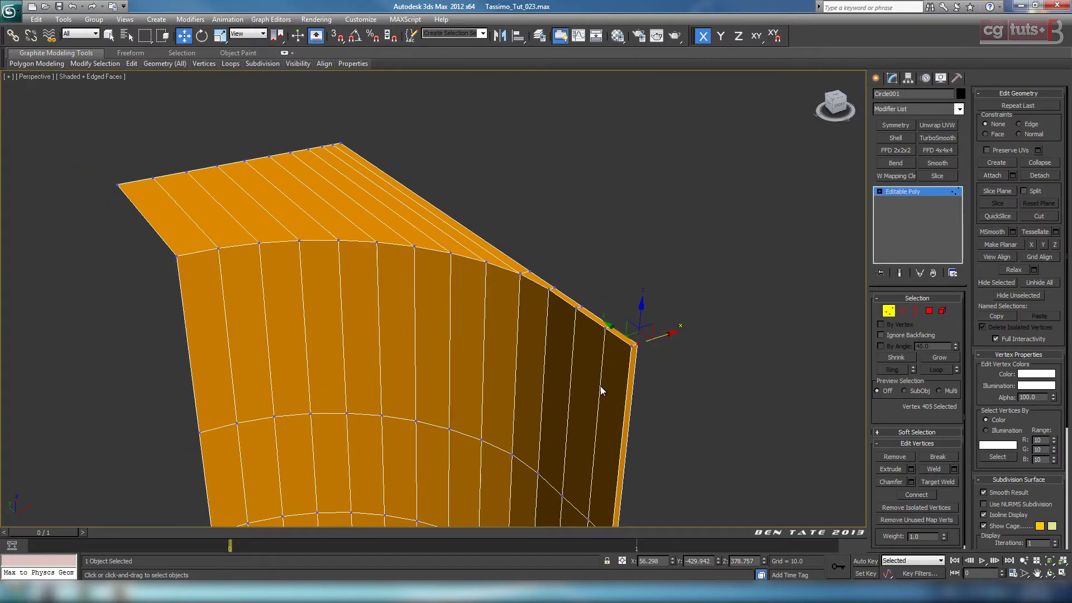
{"action": "middle_click_drag", "start_coordinate": [602, 391], "coordinate": [594, 341], "text": "alt"}
{"action": "scroll", "coordinate": [796, 335], "scroll_direction": "up", "scroll_amount": 3}
- Connect the ring of upper vertical edges on the half cylinder with one segment, slid 98 toward the top rim
{"action": "left_click", "coordinate": [902, 315]}
{"action": "middle_click_drag", "start_coordinate": [692, 299], "coordinate": [658, 331], "text": "alt"}
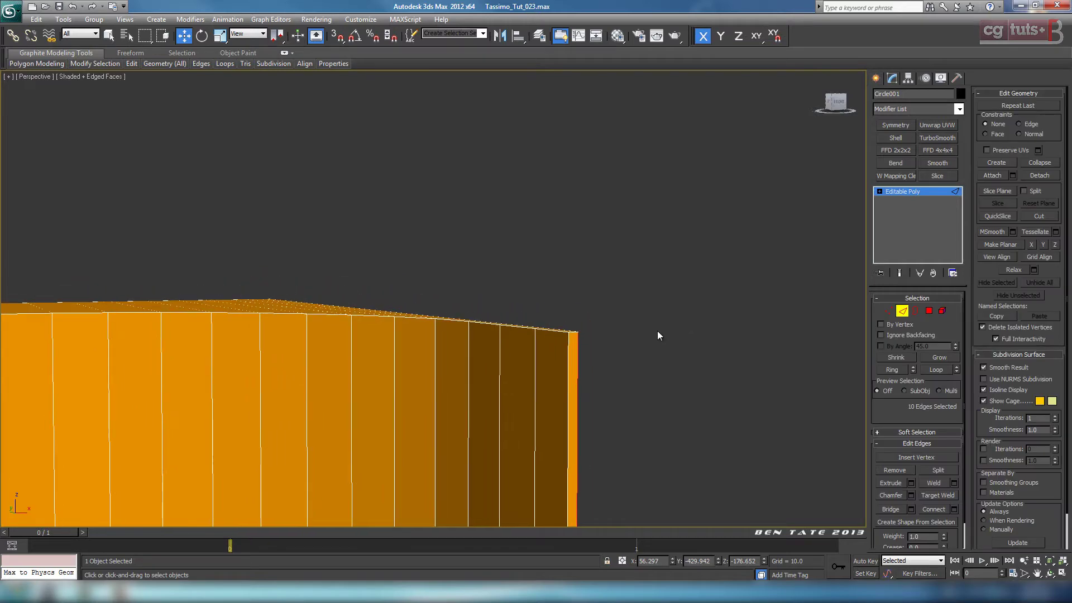
{"action": "scroll", "coordinate": [656, 335], "scroll_direction": "up", "scroll_amount": 3}
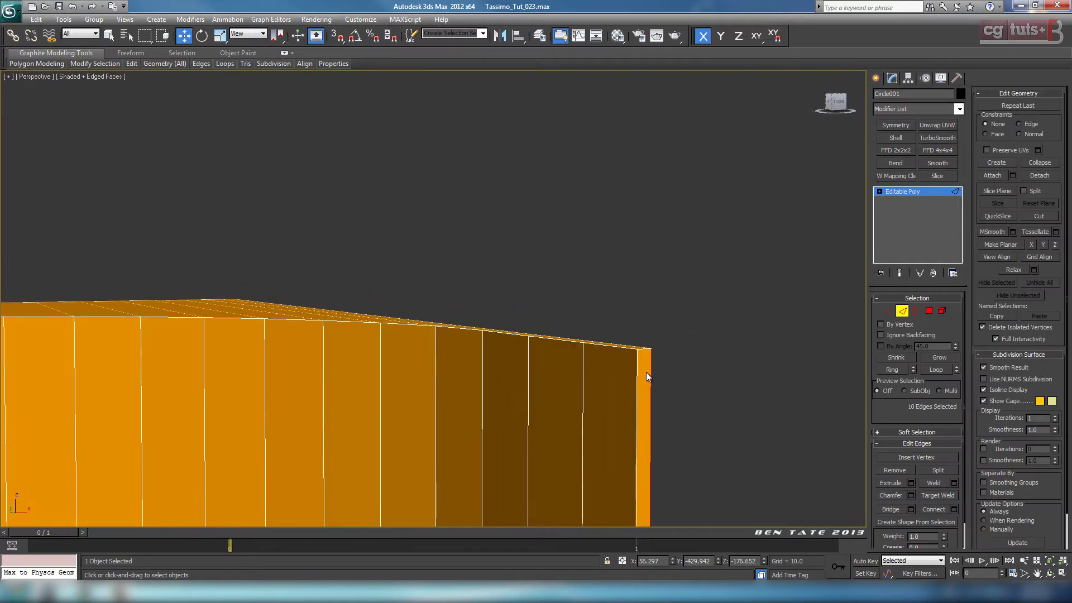
{"action": "left_click", "coordinate": [893, 370]}
{"action": "middle_click_drag", "start_coordinate": [675, 311], "coordinate": [788, 373], "text": "alt"}
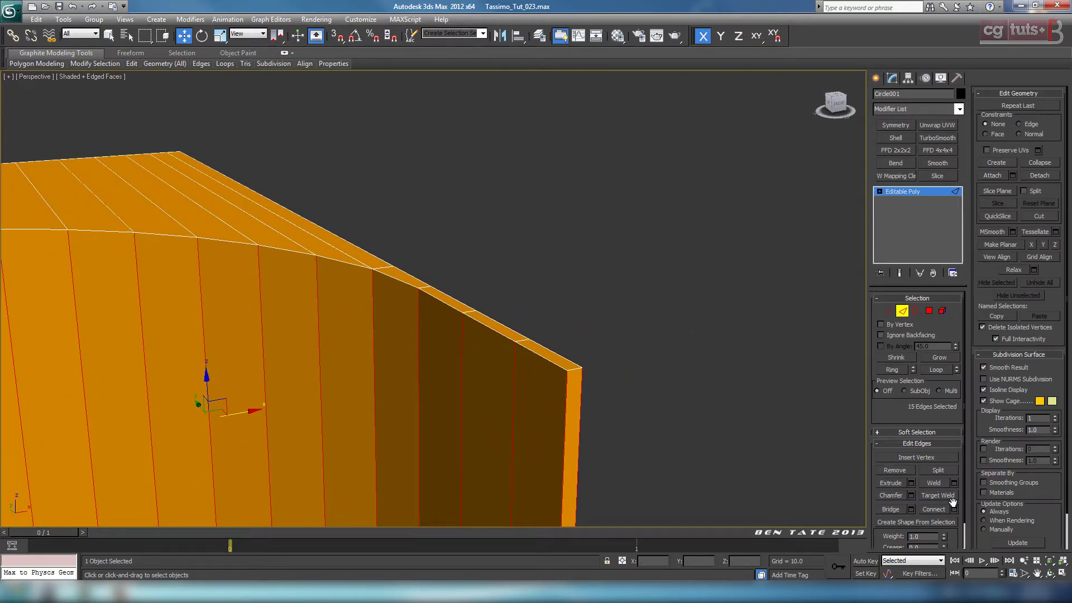
{"action": "left_click_drag", "start_coordinate": [437, 337], "coordinate": [597, 356]}
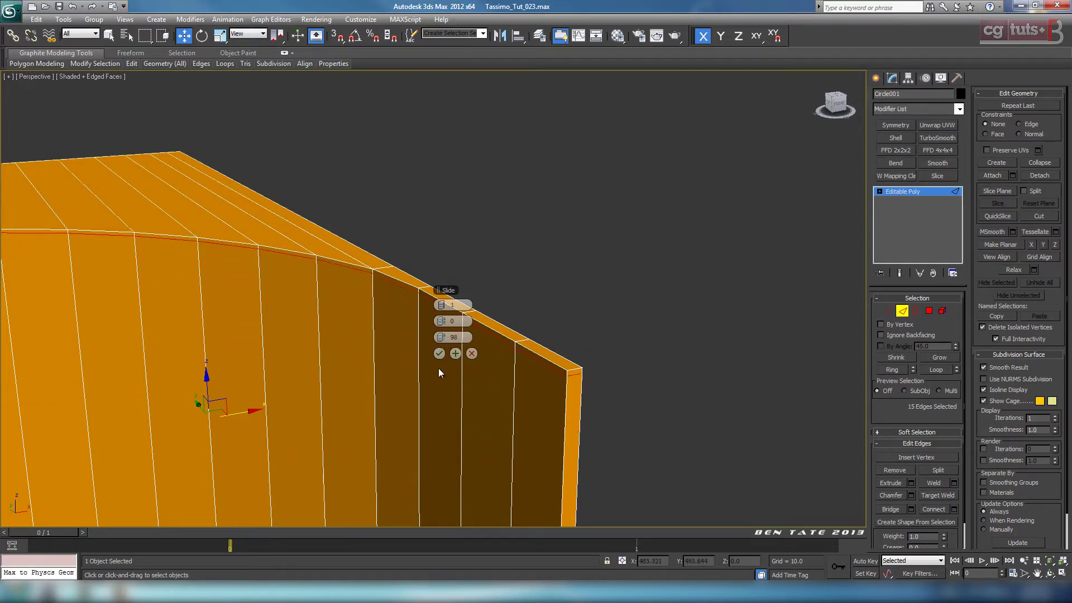
{"action": "left_click", "coordinate": [439, 353]}
- Connect the ring of lengthwise edges on the top surface with one segment, slid -97 to run beside the curved rim
{"action": "middle_click_drag", "start_coordinate": [439, 353], "coordinate": [489, 277], "text": "alt"}
{"action": "left_click", "coordinate": [420, 255]}
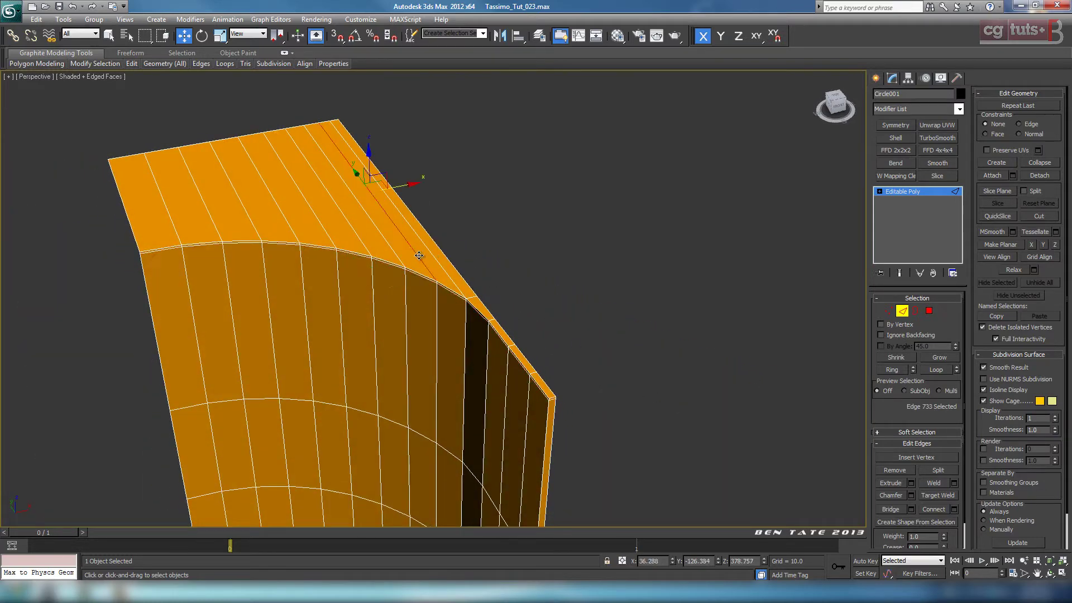
{"action": "left_click", "coordinate": [899, 371]}
{"action": "middle_click_drag", "start_coordinate": [753, 360], "coordinate": [659, 371], "text": "alt"}
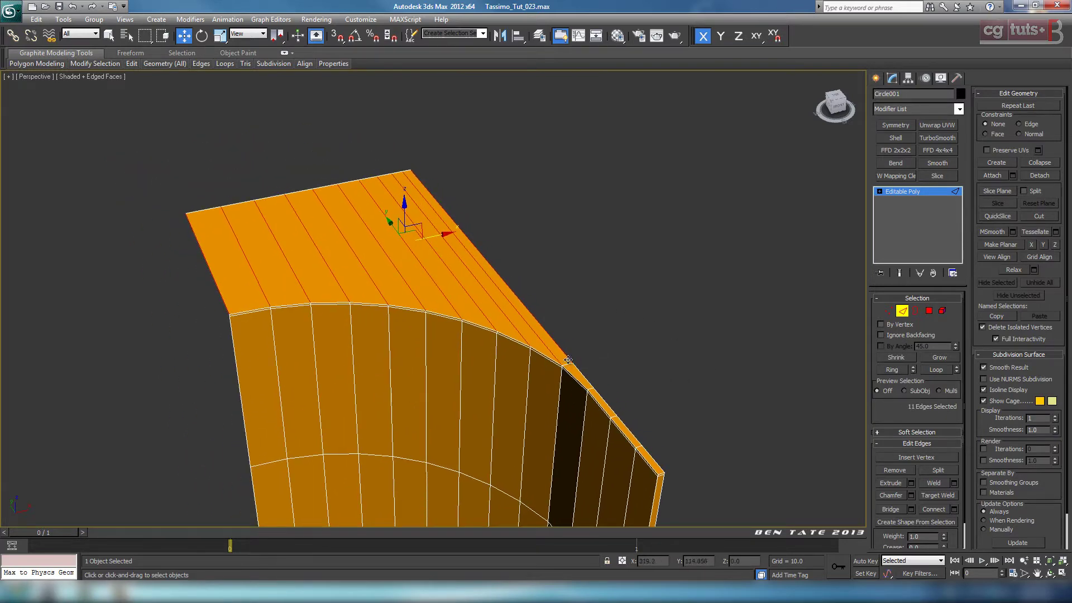
{"action": "key", "text": "alt+w"}
{"action": "right_click", "coordinate": [210, 212]}
{"action": "key", "text": "alt+w"}
{"action": "key", "text": "z"}
{"action": "middle_click_drag", "start_coordinate": [502, 320], "coordinate": [455, 218]}
{"action": "scroll", "coordinate": [507, 294], "scroll_direction": "up", "scroll_amount": 3}
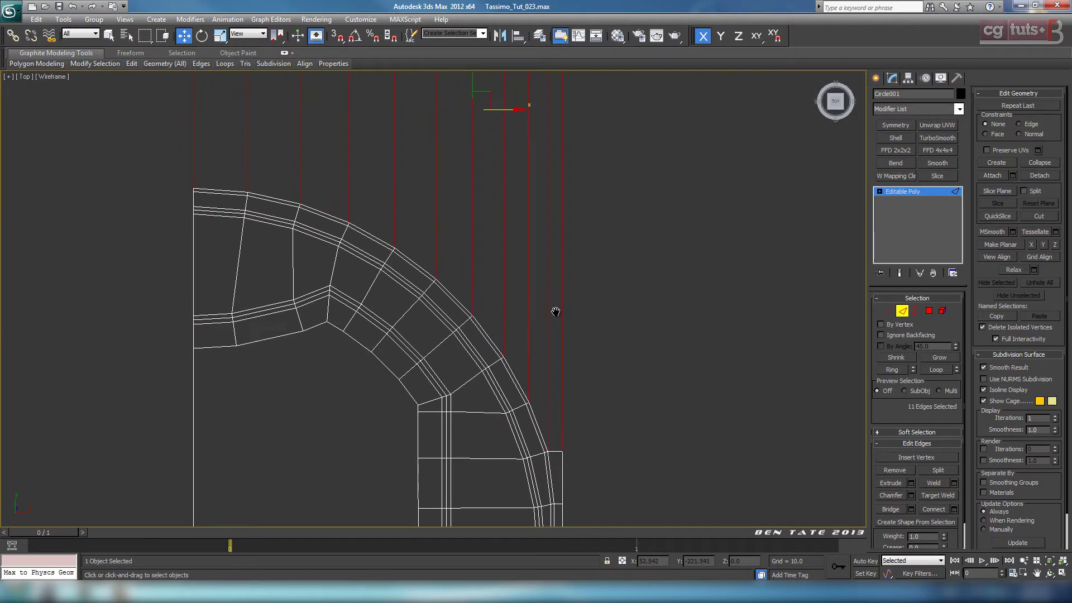
{"action": "left_click", "coordinate": [954, 509]}
{"action": "middle_click_drag", "start_coordinate": [741, 363], "coordinate": [748, 425]}
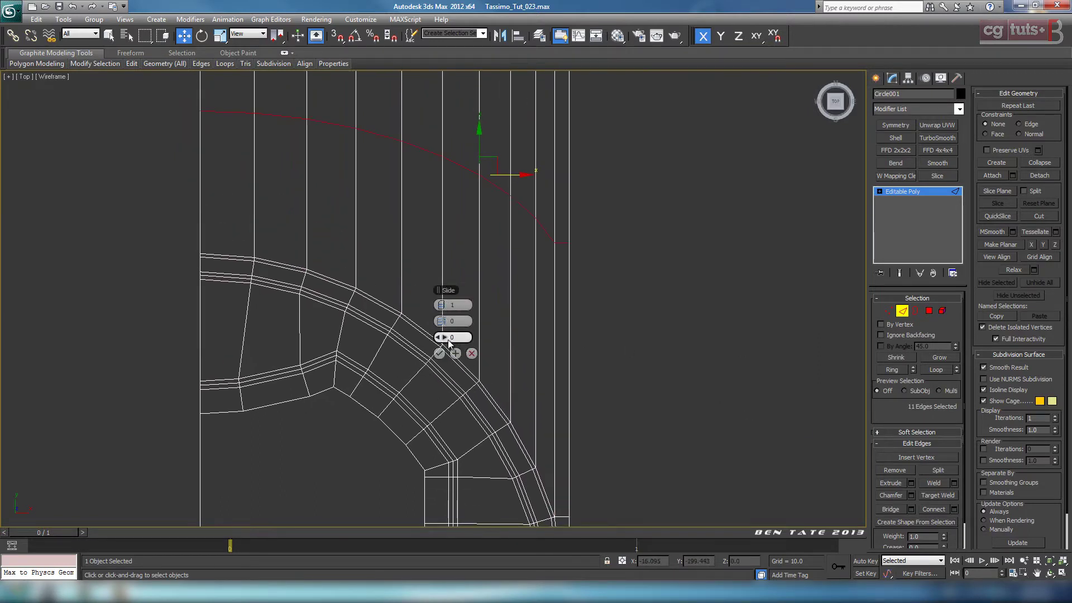
{"action": "left_click_drag", "start_coordinate": [448, 340], "coordinate": [260, 335]}
{"action": "left_click", "coordinate": [439, 353]}
- Connect the ring of short edges across the outer side strip with one segment, slid close to the strip's inner corner
{"action": "key", "text": "alt+w"}
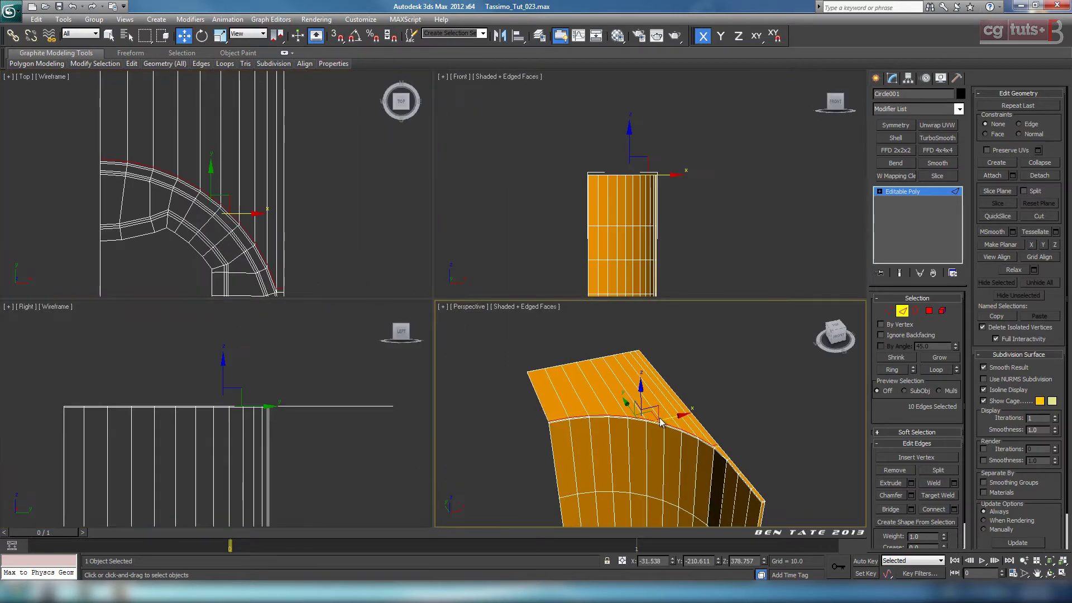
{"action": "key", "text": "alt+w"}
{"action": "middle_click_drag", "start_coordinate": [581, 424], "coordinate": [304, 330], "text": "alt"}
{"action": "scroll", "coordinate": [304, 330], "scroll_direction": "up", "scroll_amount": 2}
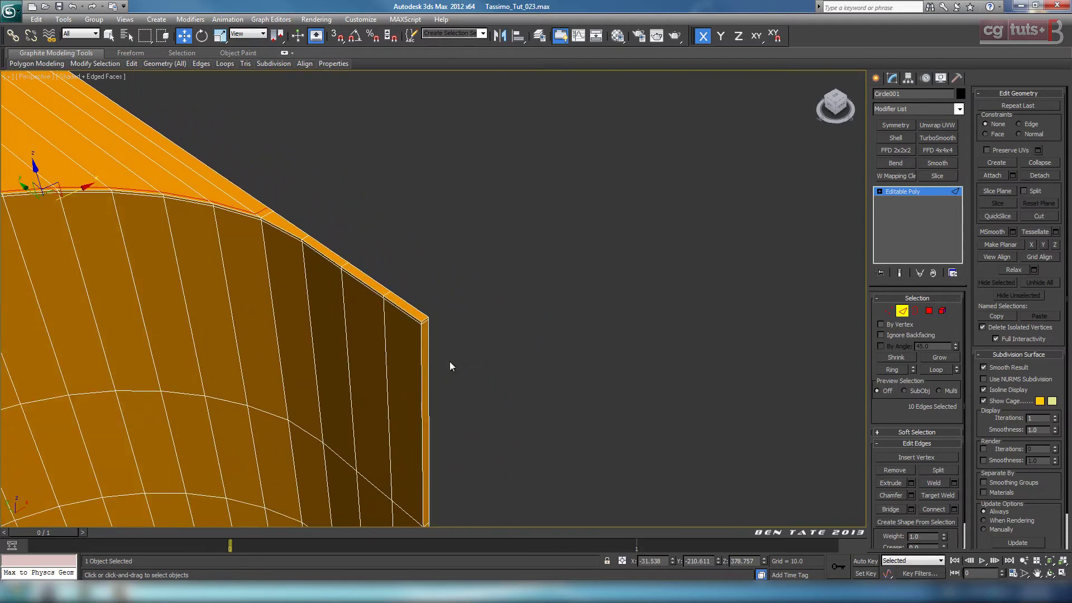
{"action": "middle_click_drag", "start_coordinate": [457, 368], "coordinate": [497, 429]}
{"action": "middle_click_drag", "start_coordinate": [467, 390], "coordinate": [467, 356], "text": "alt"}
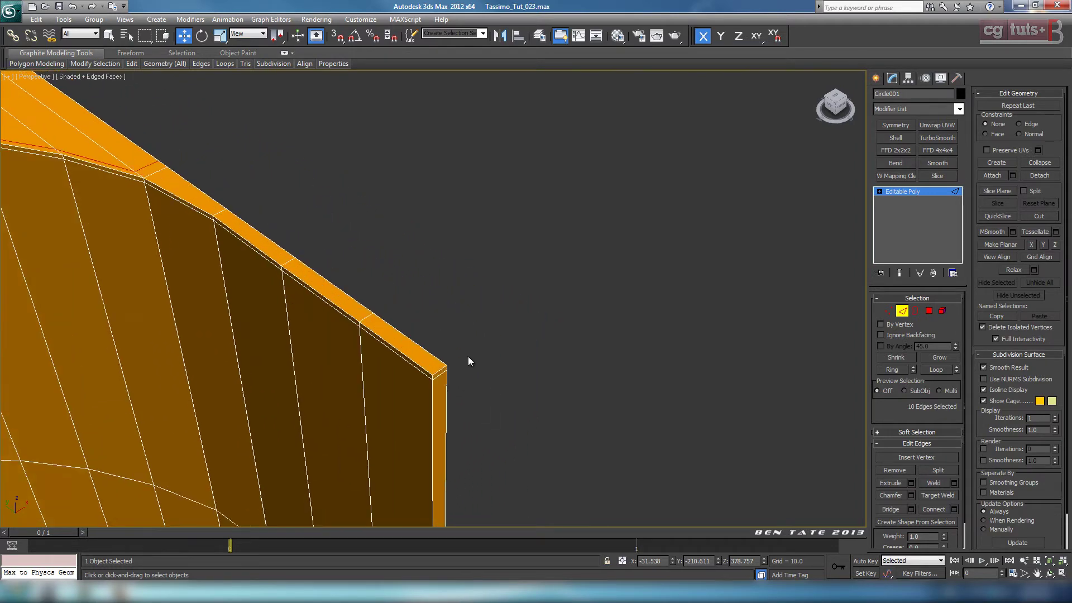
{"action": "left_click", "coordinate": [439, 370]}
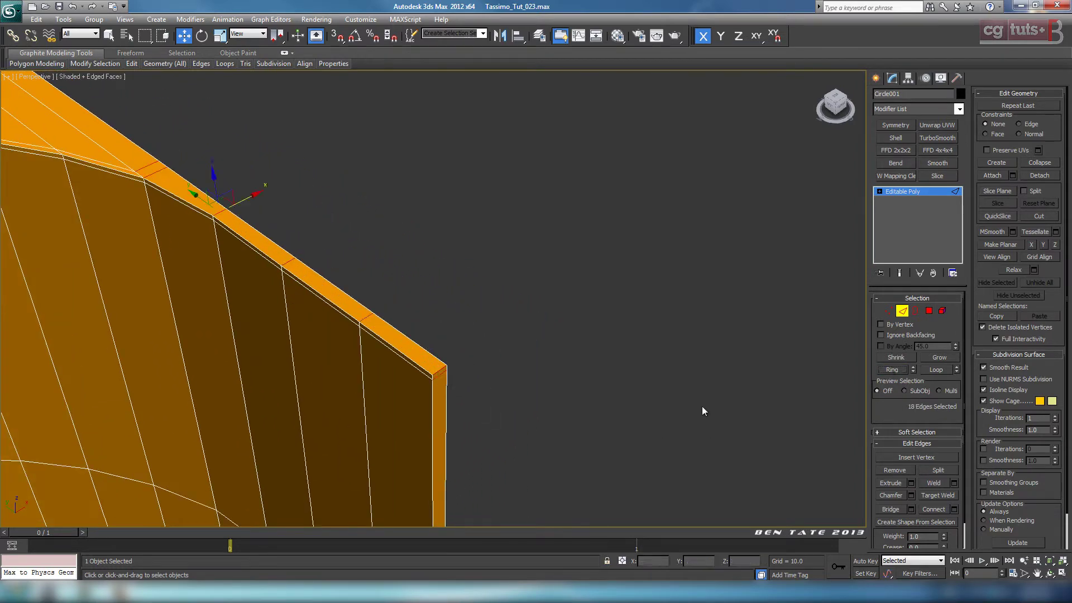
{"action": "left_click", "coordinate": [953, 508]}
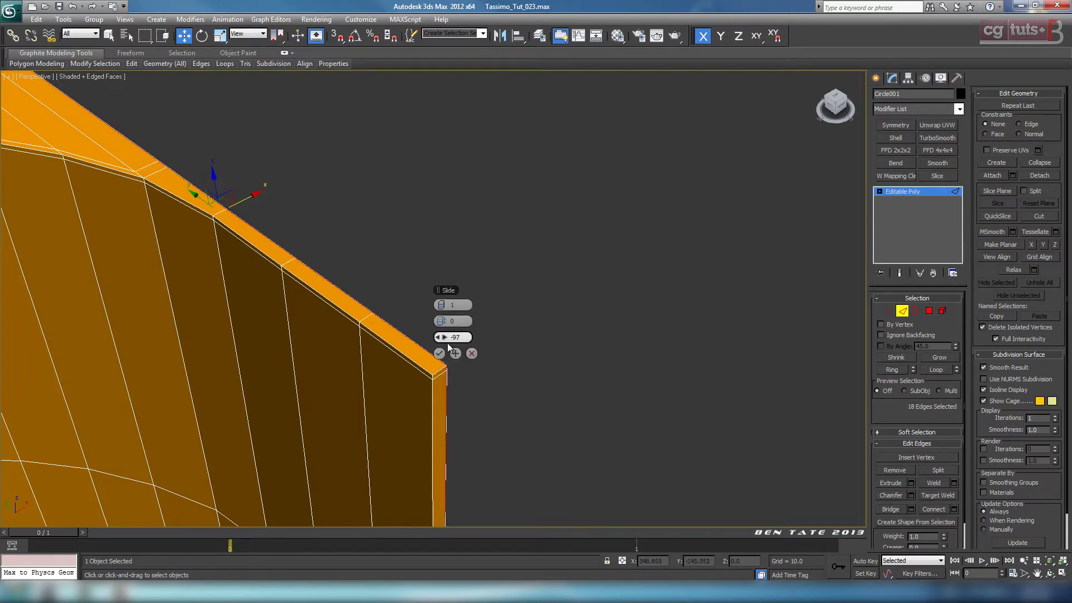
{"action": "left_click_drag", "start_coordinate": [447, 340], "coordinate": [542, 344]}
{"action": "left_click", "coordinate": [438, 354]}
- Connect the ring of horizontal edges in the outermost side column with one segment, slid 87 toward the outer corner
{"action": "middle_click_drag", "start_coordinate": [441, 352], "coordinate": [593, 326], "text": "alt"}
{"action": "middle_click_drag", "start_coordinate": [530, 356], "coordinate": [484, 335], "text": "alt"}
{"action": "scroll", "coordinate": [485, 334], "scroll_direction": "up", "scroll_amount": 3}
{"action": "left_click", "coordinate": [443, 339]}
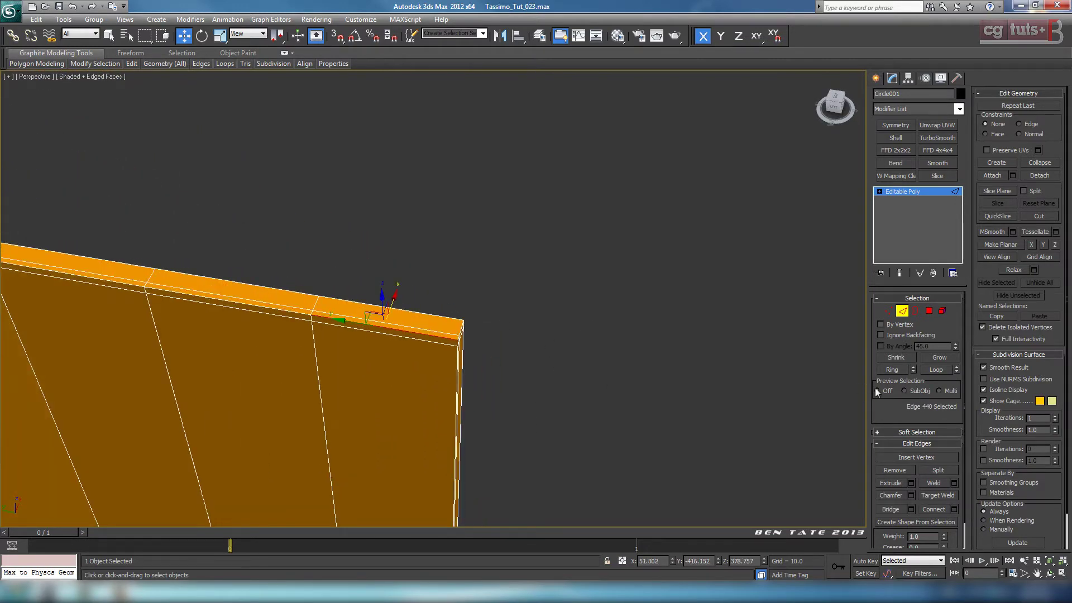
{"action": "middle_click_drag", "start_coordinate": [767, 383], "coordinate": [745, 361]}
{"action": "scroll", "coordinate": [697, 365], "scroll_direction": "down", "scroll_amount": 6}
{"action": "middle_click_drag", "start_coordinate": [628, 373], "coordinate": [608, 190]}
{"action": "scroll", "coordinate": [558, 240], "scroll_direction": "up", "scroll_amount": 2}
{"action": "scroll", "coordinate": [472, 332], "scroll_direction": "up", "scroll_amount": 1}
{"action": "middle_click_drag", "start_coordinate": [408, 452], "coordinate": [603, 380], "text": "alt"}
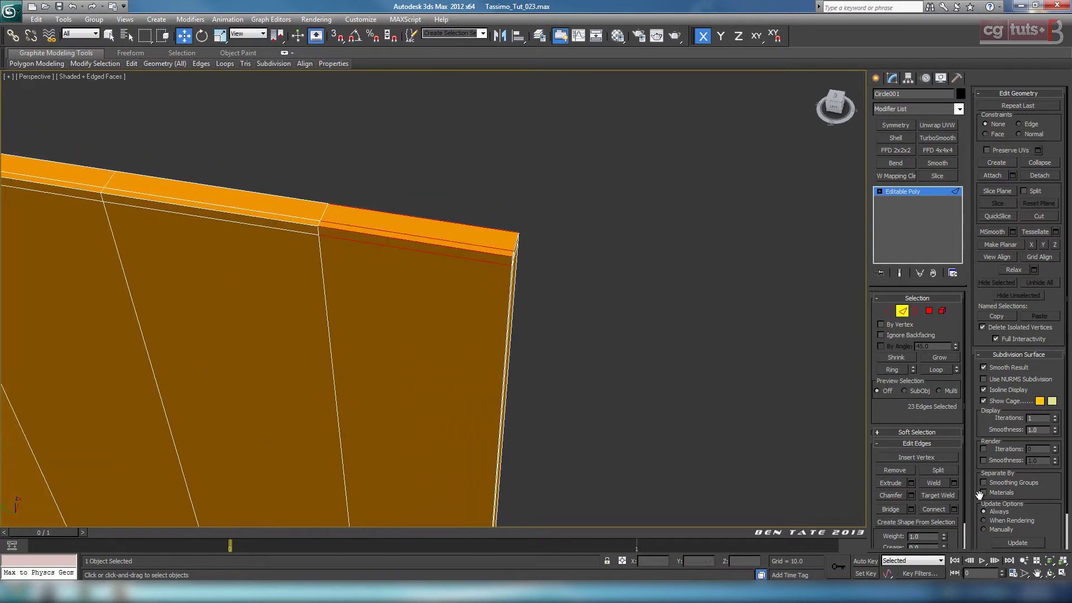
{"action": "left_click", "coordinate": [948, 509]}
{"action": "key", "text": "ctrl+z"}
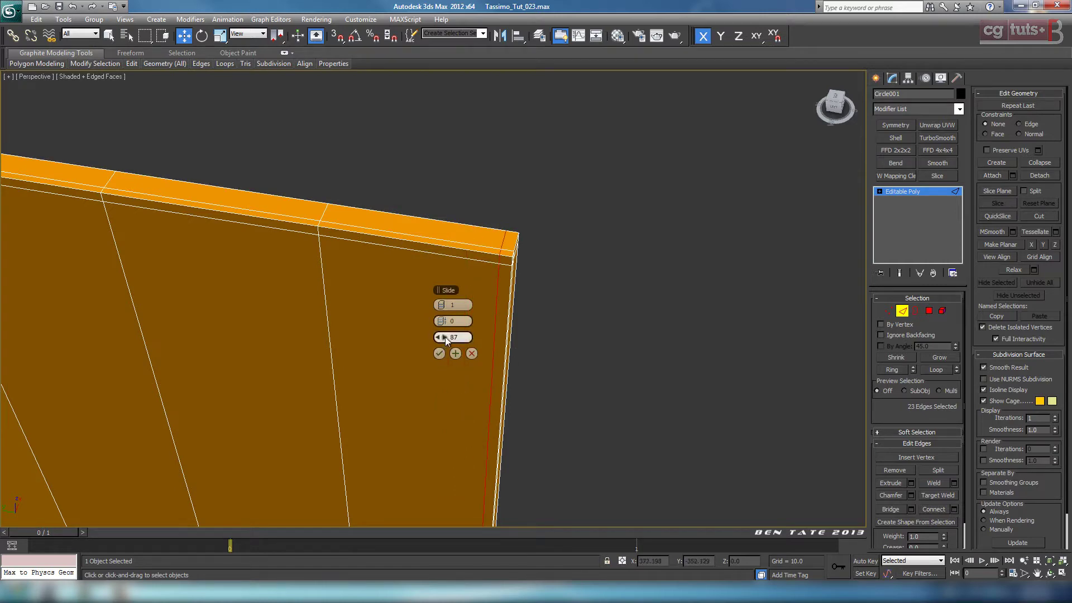
{"action": "left_click", "coordinate": [439, 353]}
- Apply TurboSmooth to the mesh with 2 iterations and Isoline Display, and hide the edge overlay
{"action": "scroll", "coordinate": [485, 335], "scroll_direction": "down", "scroll_amount": 5}
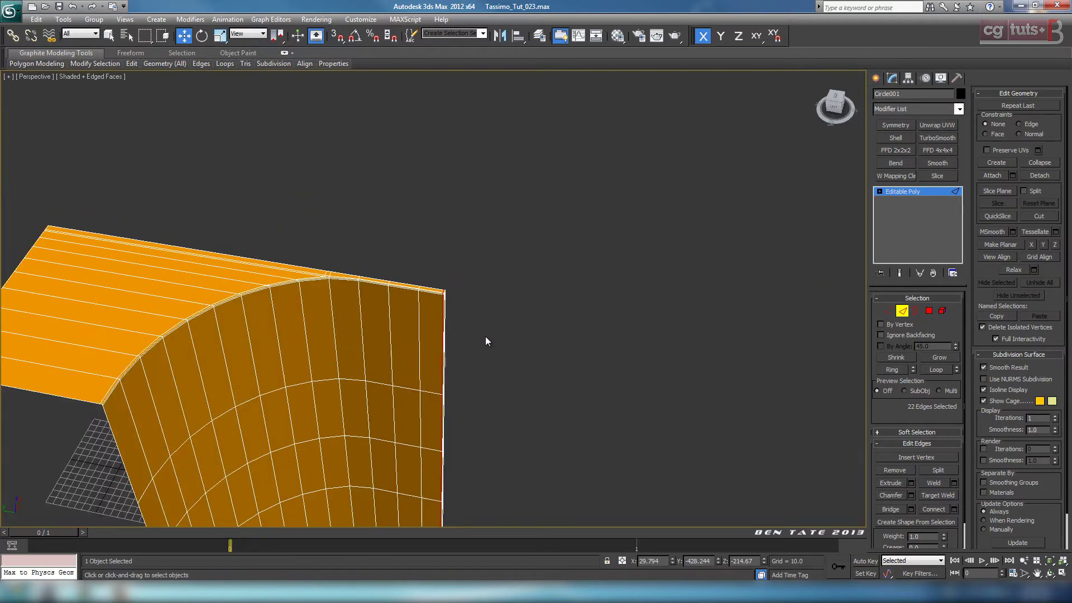
{"action": "middle_click_drag", "start_coordinate": [514, 370], "coordinate": [717, 342], "text": "alt"}
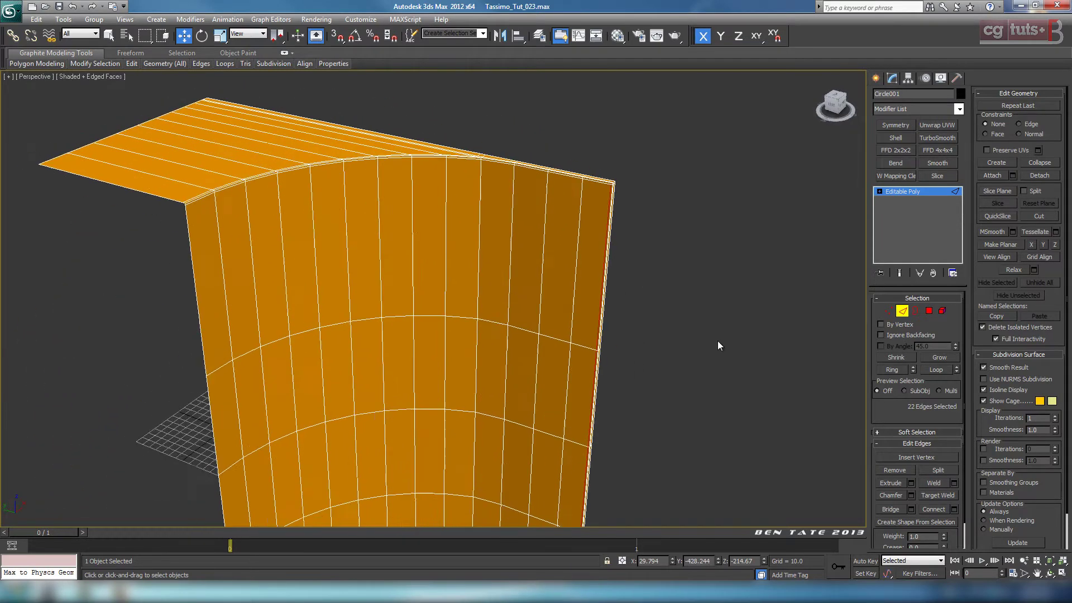
{"action": "left_click", "coordinate": [903, 313]}
{"action": "left_click", "coordinate": [937, 138]}
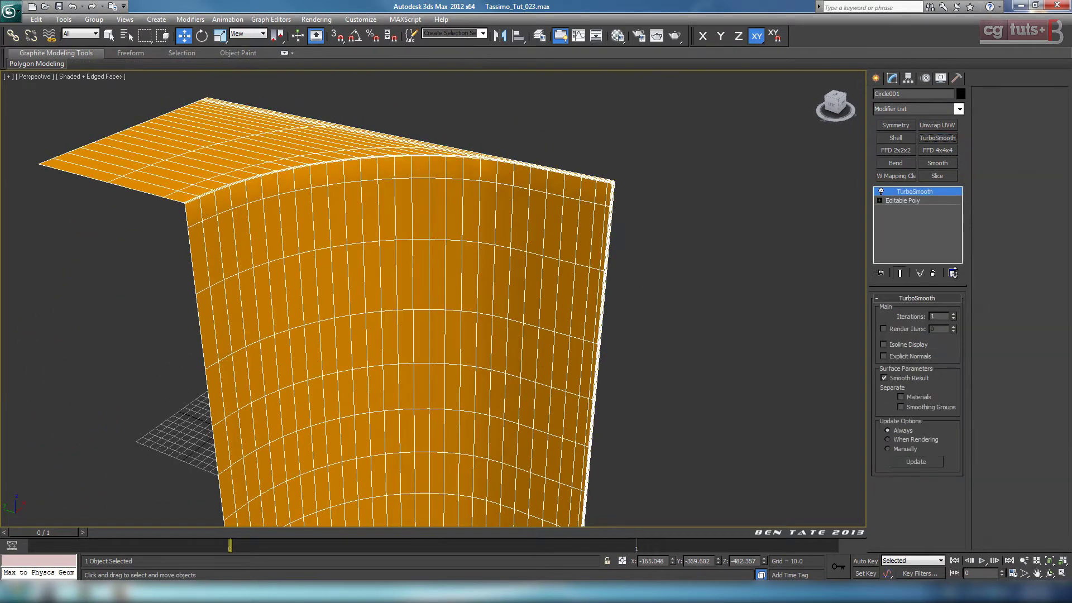
{"action": "left_click", "coordinate": [953, 314]}
{"action": "left_click", "coordinate": [914, 344]}
{"action": "middle_click_drag", "start_coordinate": [664, 248], "coordinate": [662, 278]}
{"action": "key", "text": "F4"}
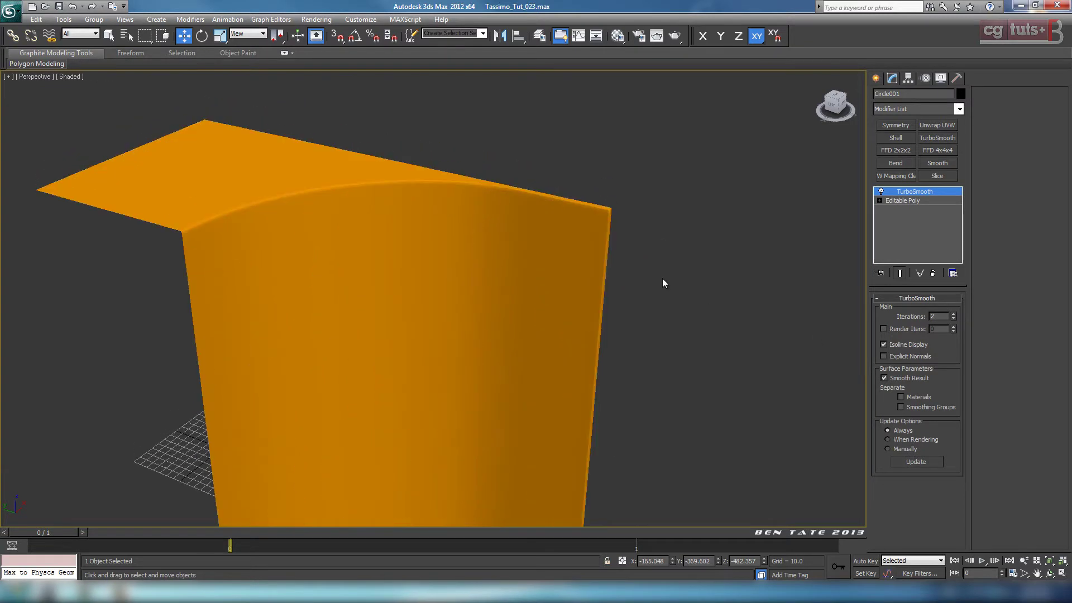
- Turn off TurboSmooth, return to the Editable Poly level and show the edge overlay again
{"action": "middle_click_drag", "start_coordinate": [614, 206], "coordinate": [682, 290]}
{"action": "scroll", "coordinate": [524, 264], "scroll_direction": "up", "scroll_amount": 2}
{"action": "middle_click_drag", "start_coordinate": [523, 264], "coordinate": [399, 337]}
{"action": "middle_click_drag", "start_coordinate": [653, 266], "coordinate": [589, 304], "text": "alt"}
{"action": "left_click", "coordinate": [881, 192]}
{"action": "left_click", "coordinate": [899, 200]}
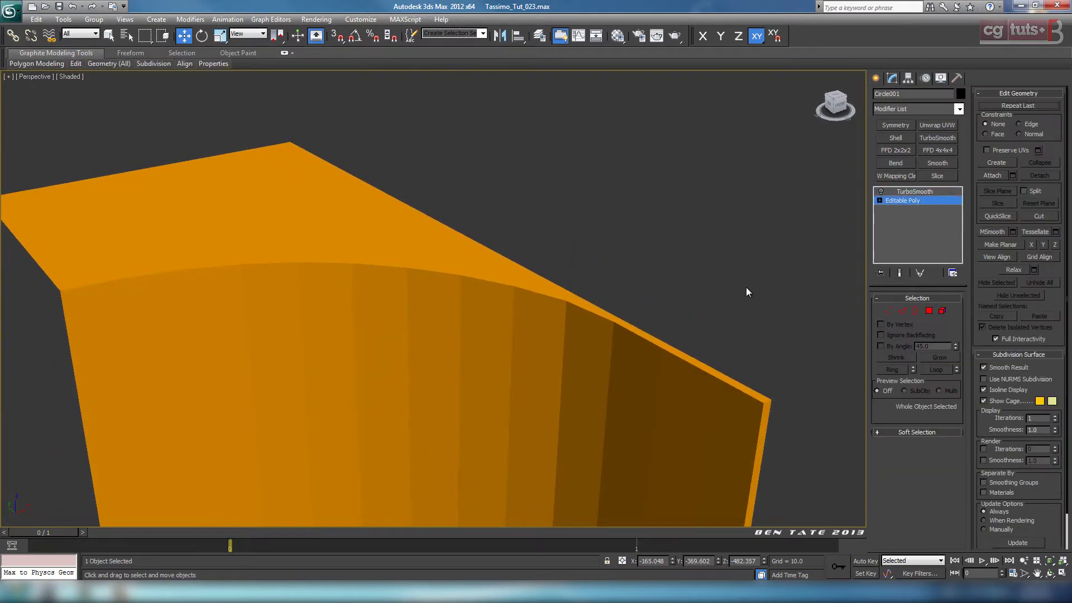
{"action": "key", "text": "F4"}
{"action": "middle_click_drag", "start_coordinate": [602, 364], "coordinate": [610, 311], "text": "alt"}
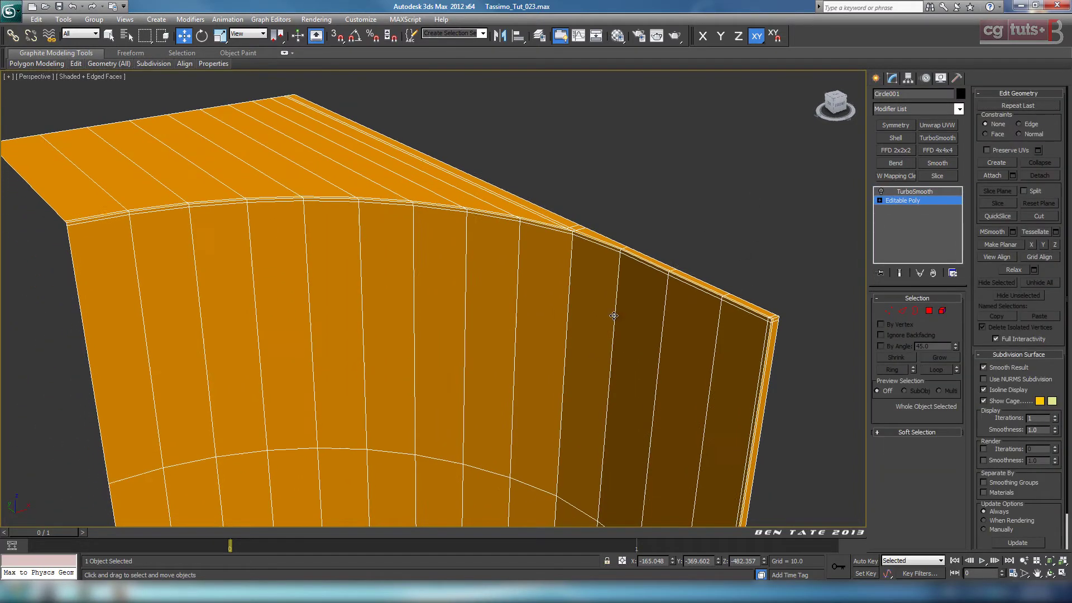
- Connect the ring of vertical edges below the rim with one more segment, using a slide of 88
{"action": "left_click", "coordinate": [902, 310]}
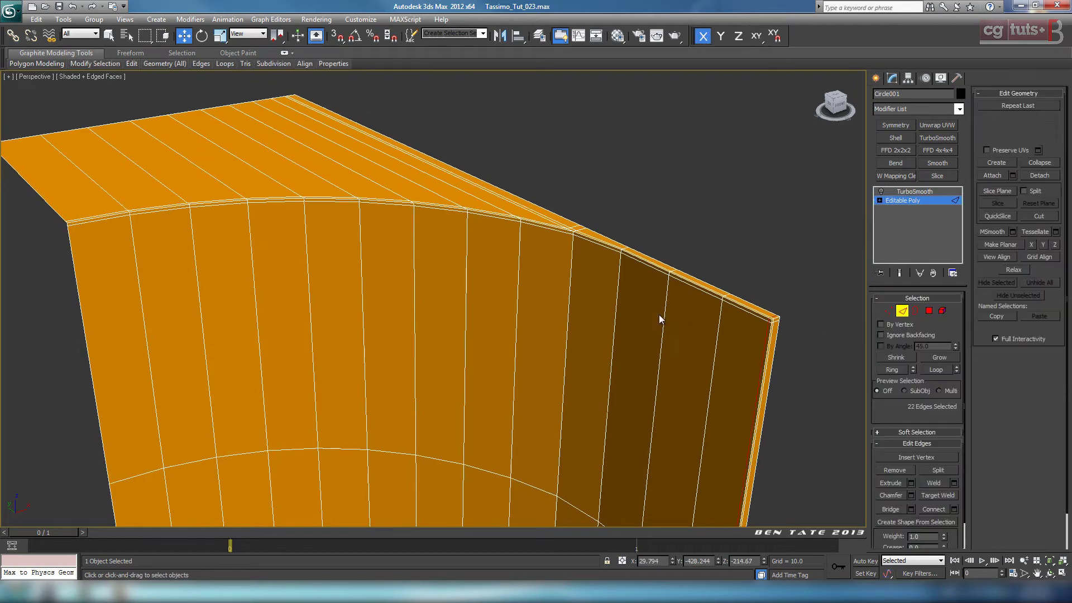
{"action": "left_click", "coordinate": [896, 370]}
{"action": "left_click", "coordinate": [953, 509]}
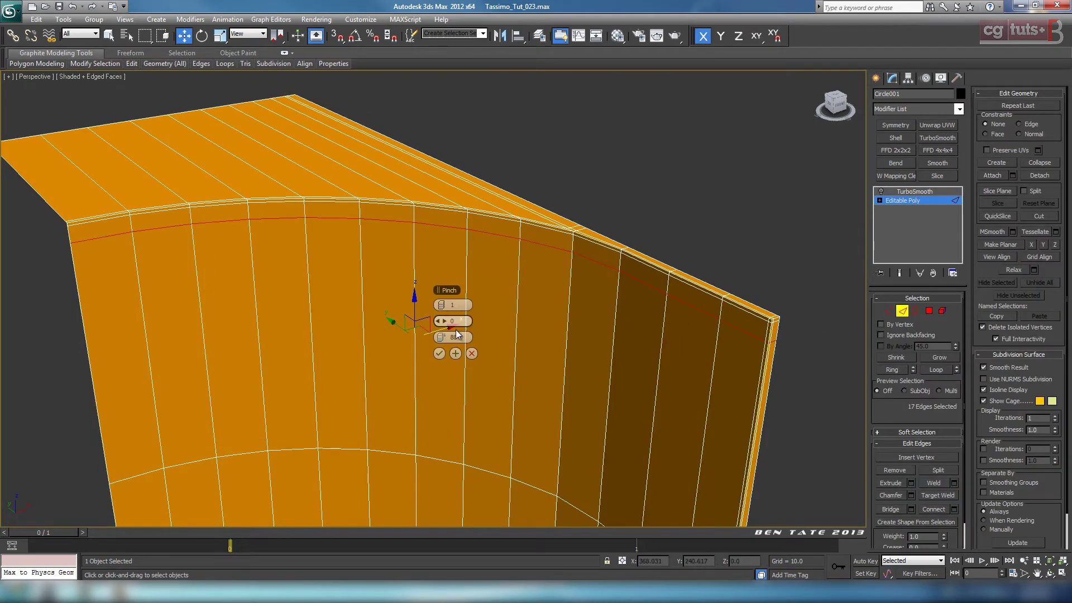
{"action": "left_click_drag", "start_coordinate": [444, 342], "coordinate": [444, 335]}
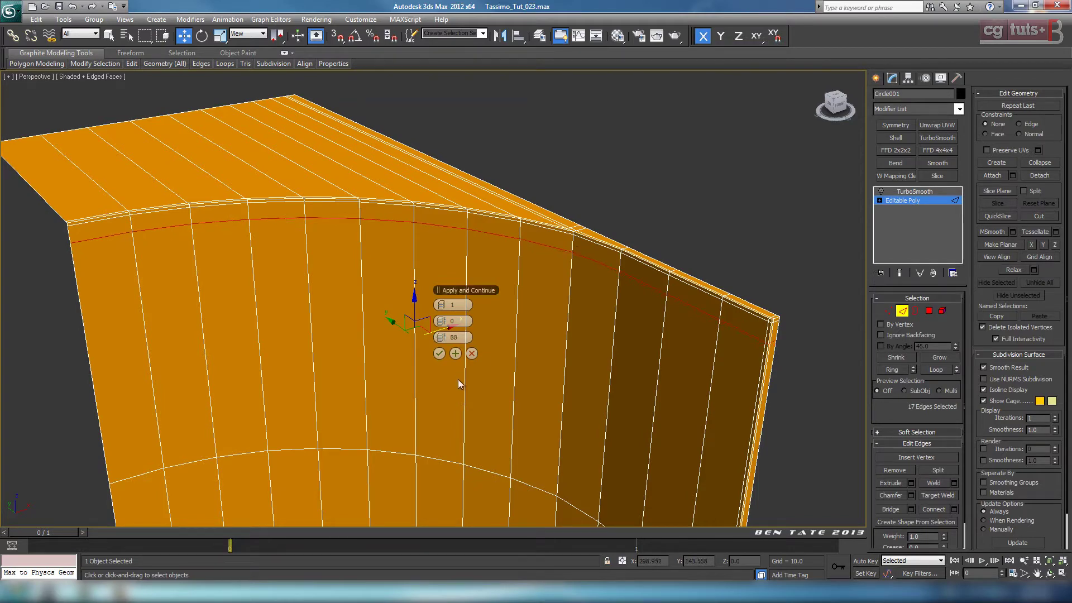
{"action": "left_click", "coordinate": [441, 353]}
- Connect the lengthwise edges of the top surface with one segment at mid-length and make the new loop planar in Y
{"action": "middle_click_drag", "start_coordinate": [443, 353], "coordinate": [450, 276], "text": "alt"}
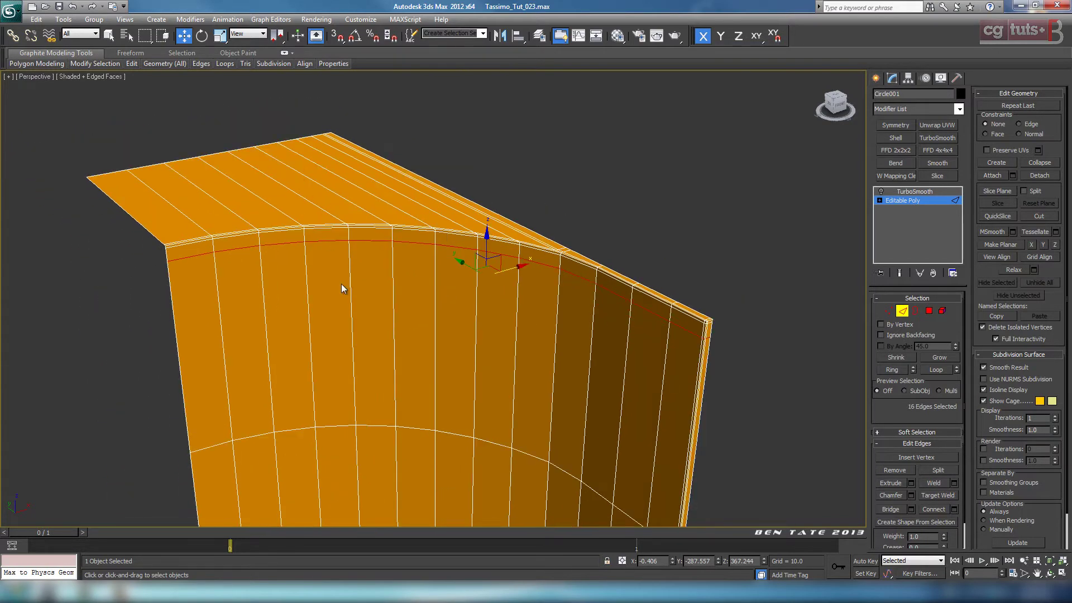
{"action": "key", "text": "alt+w"}
{"action": "right_click", "coordinate": [293, 184]}
{"action": "key", "text": "alt+w"}
{"action": "middle_click_drag", "start_coordinate": [452, 209], "coordinate": [513, 270]}
{"action": "scroll", "coordinate": [539, 254], "scroll_direction": "down", "scroll_amount": 4}
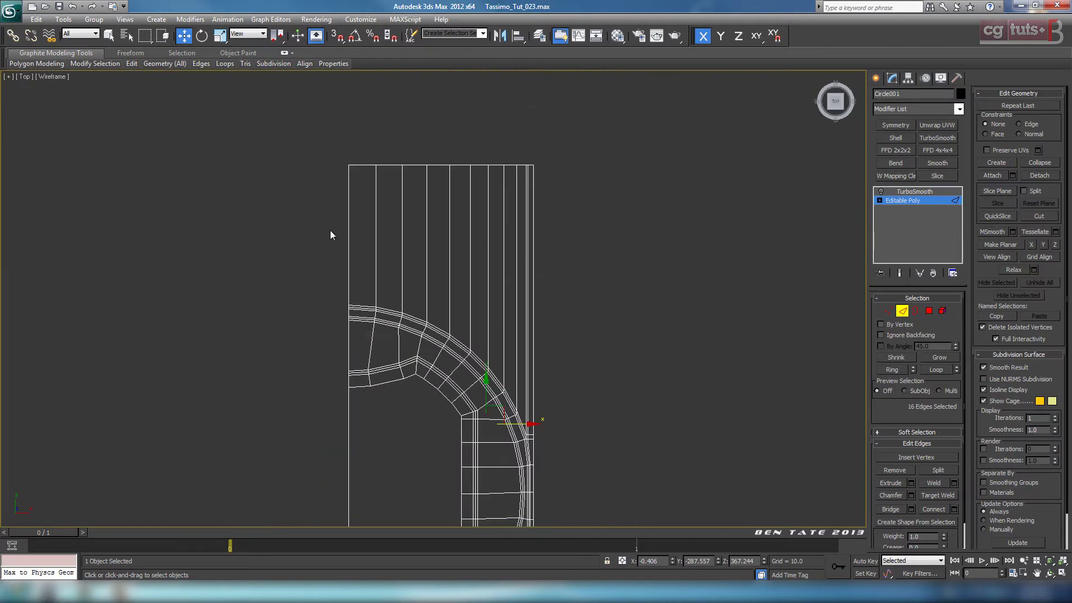
{"action": "left_click_drag", "start_coordinate": [330, 230], "coordinate": [600, 287]}
{"action": "left_click", "coordinate": [954, 509]}
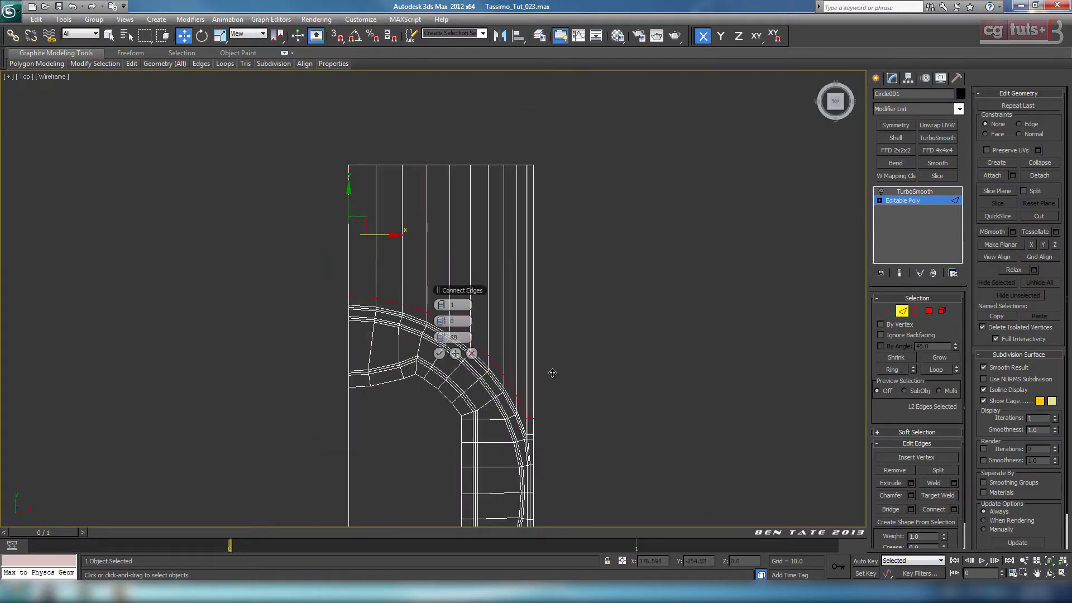
{"action": "left_click", "coordinate": [439, 353]}
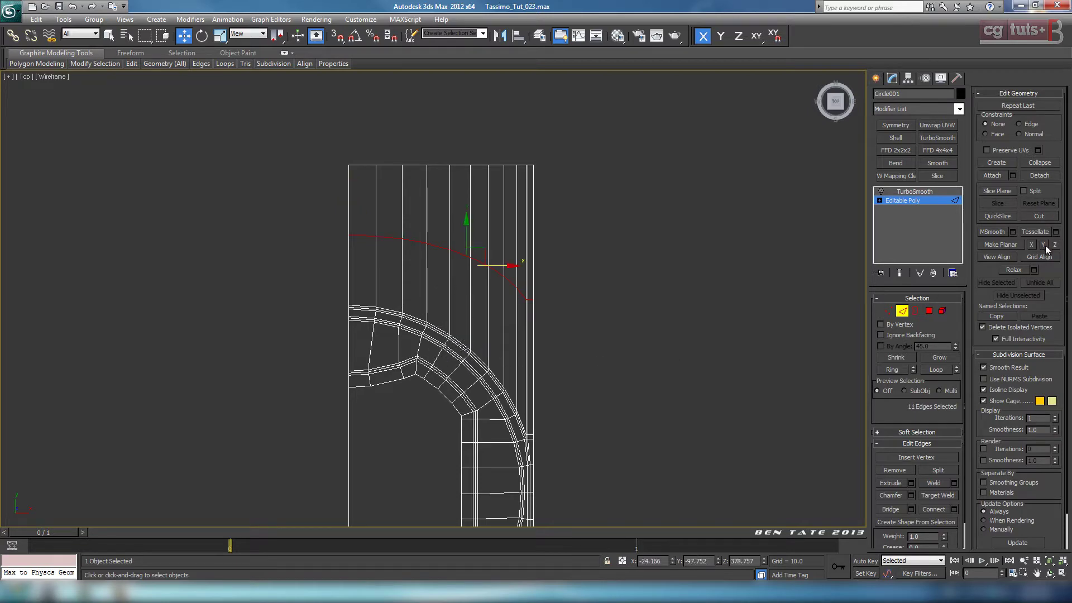
{"action": "middle_click_drag", "start_coordinate": [598, 362], "coordinate": [634, 277]}
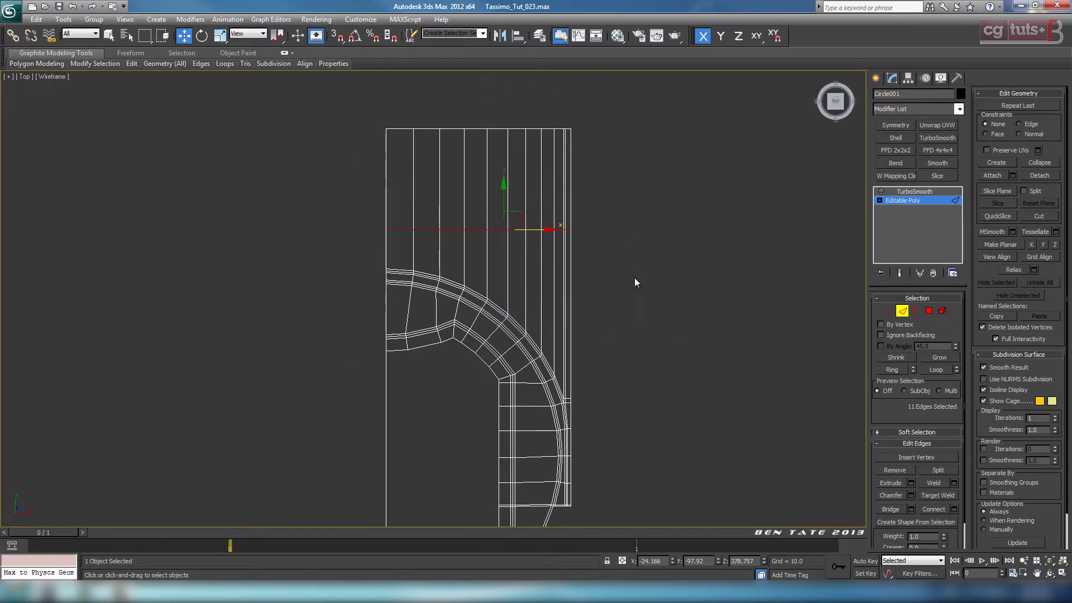
- Leave edge editing, turn TurboSmooth back on and hide the edge overlay
{"action": "key", "text": "alt+w"}
{"action": "key", "text": "alt+w"}
{"action": "middle_click_drag", "start_coordinate": [627, 328], "coordinate": [640, 384]}
{"action": "left_click", "coordinate": [902, 311]}
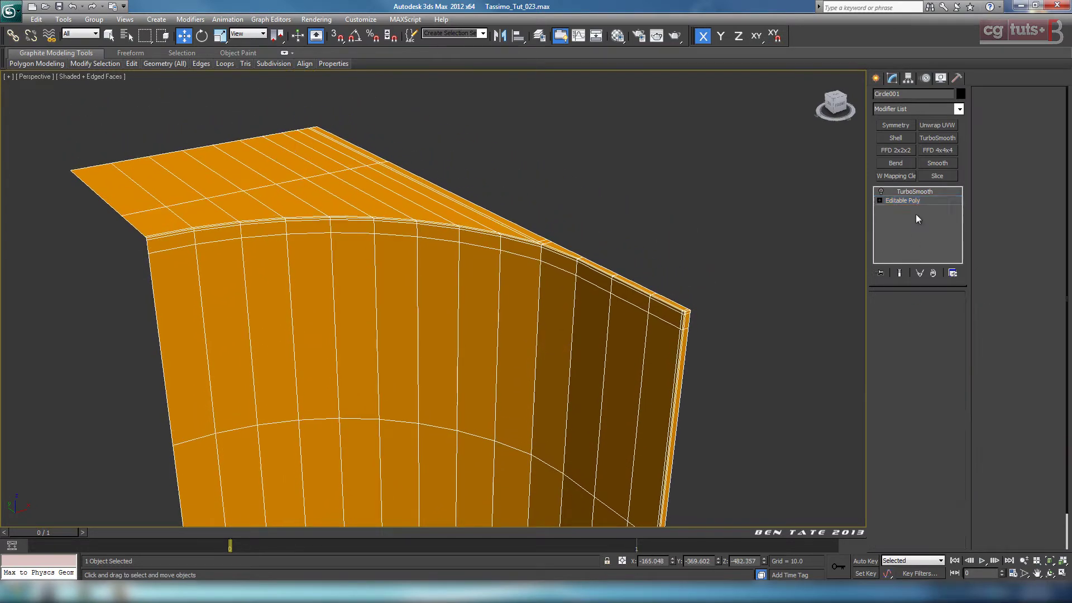
{"action": "left_click", "coordinate": [915, 192]}
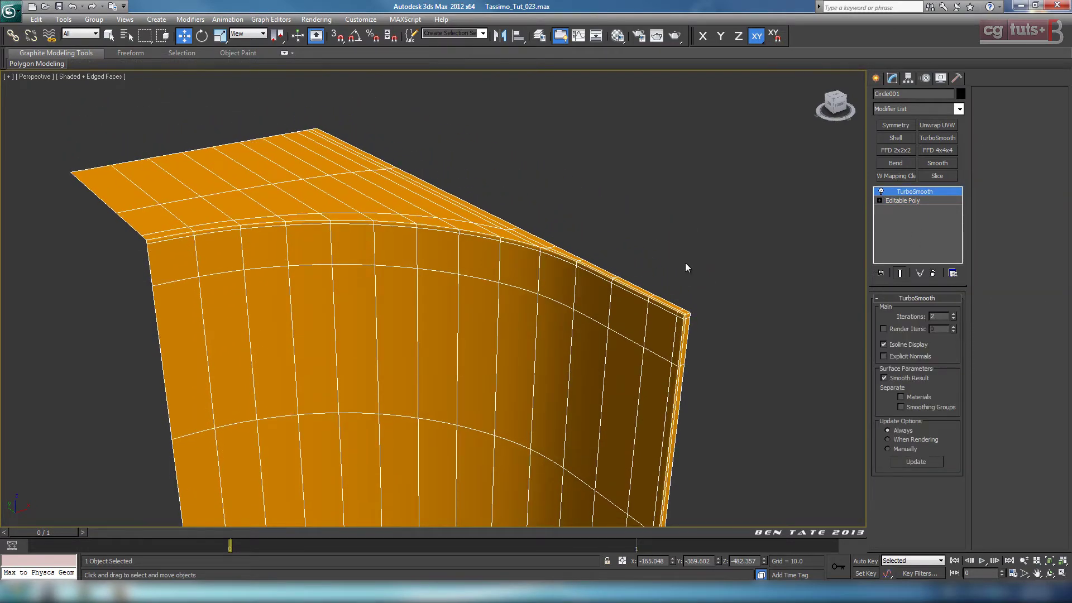
{"action": "key", "text": "F4"}
- Inspect the smoothed mesh from the top outer corner down to the base
{"action": "scroll", "coordinate": [724, 279], "scroll_direction": "up", "scroll_amount": 5}
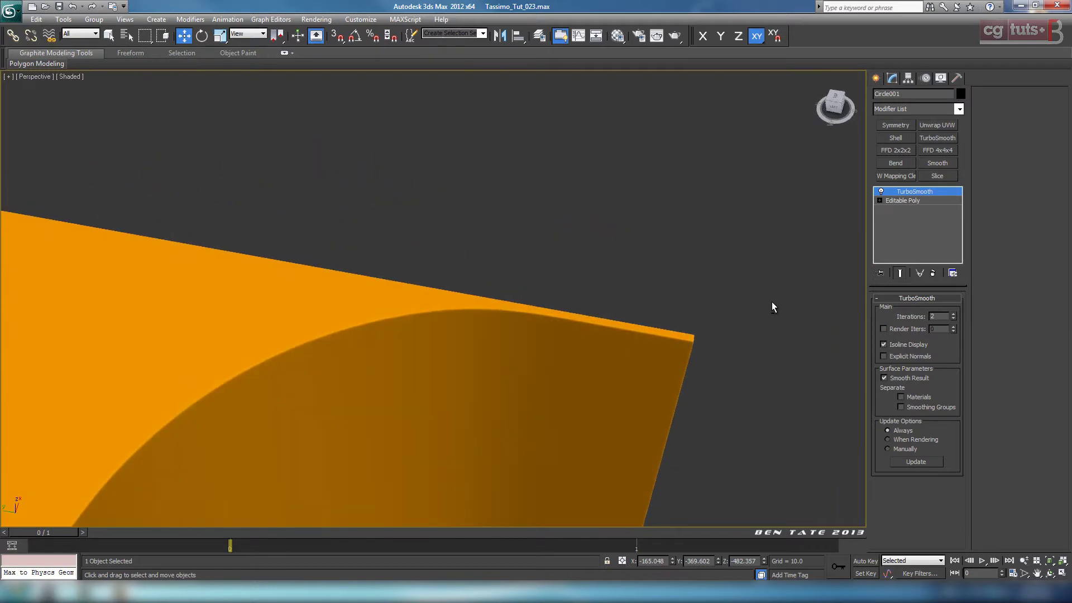
{"action": "middle_click_drag", "start_coordinate": [772, 302], "coordinate": [634, 291], "text": "alt"}
{"action": "scroll", "coordinate": [621, 290], "scroll_direction": "down", "scroll_amount": 5}
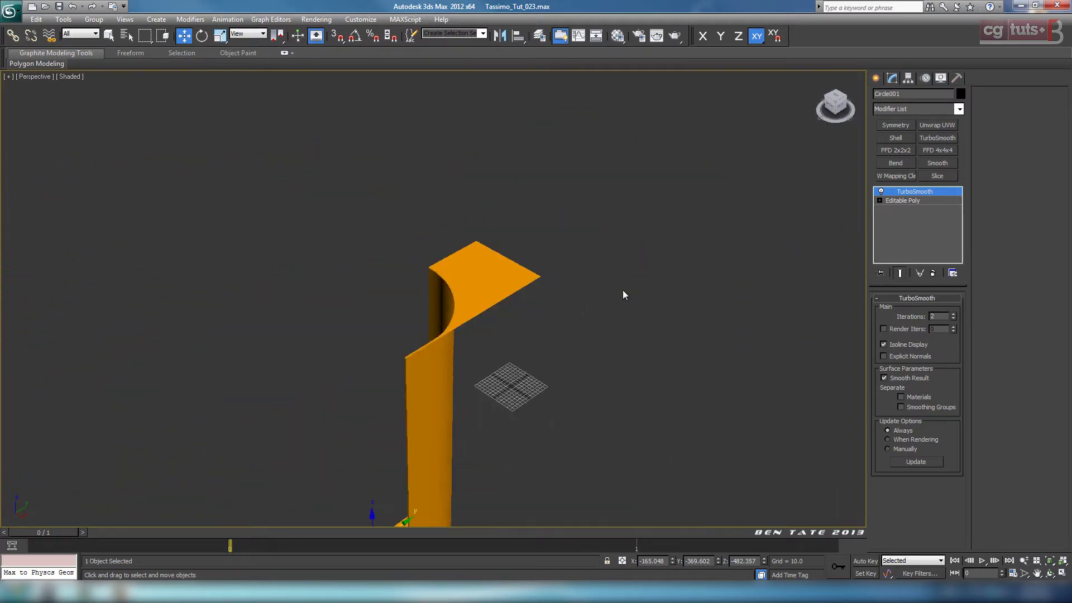
{"action": "middle_click_drag", "start_coordinate": [550, 358], "coordinate": [525, 205]}
{"action": "middle_click_drag", "start_coordinate": [452, 318], "coordinate": [538, 190]}
{"action": "scroll", "coordinate": [547, 193], "scroll_direction": "up", "scroll_amount": 3}
{"action": "scroll", "coordinate": [556, 196], "scroll_direction": "up", "scroll_amount": 2}
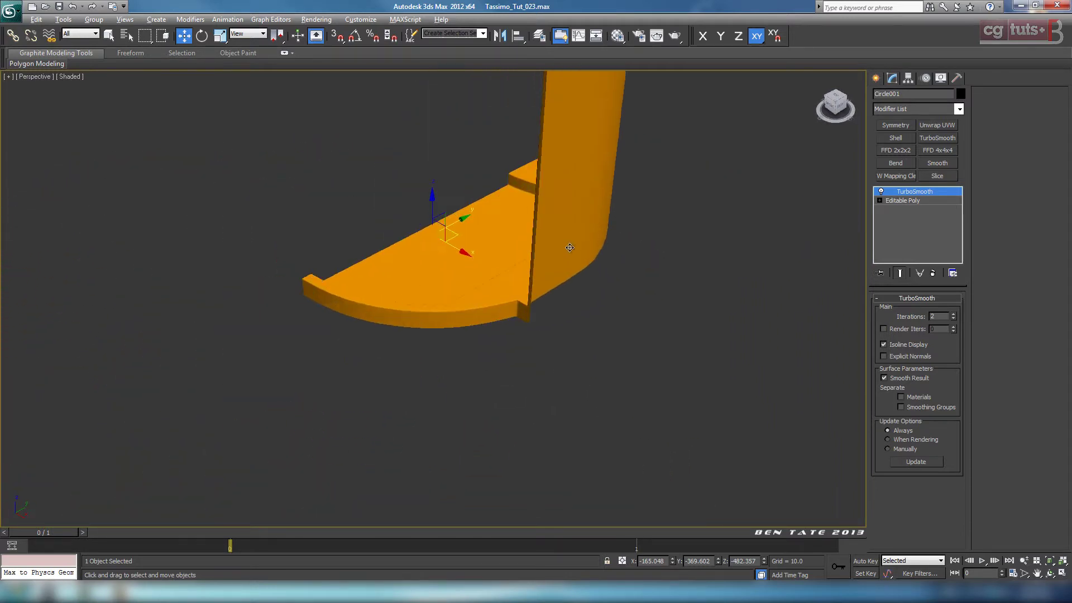
- Remove the TurboSmooth modifier from the half cylinder mesh
{"action": "middle_click_drag", "start_coordinate": [569, 246], "coordinate": [644, 256], "text": "alt"}
{"action": "middle_click_drag", "start_coordinate": [558, 291], "coordinate": [457, 332]}
{"action": "scroll", "coordinate": [557, 329], "scroll_direction": "up", "scroll_amount": 4}
{"action": "middle_click_drag", "start_coordinate": [557, 330], "coordinate": [560, 371]}
{"action": "scroll", "coordinate": [568, 348], "scroll_direction": "down", "scroll_amount": 5}
{"action": "scroll", "coordinate": [569, 350], "scroll_direction": "down", "scroll_amount": 3}
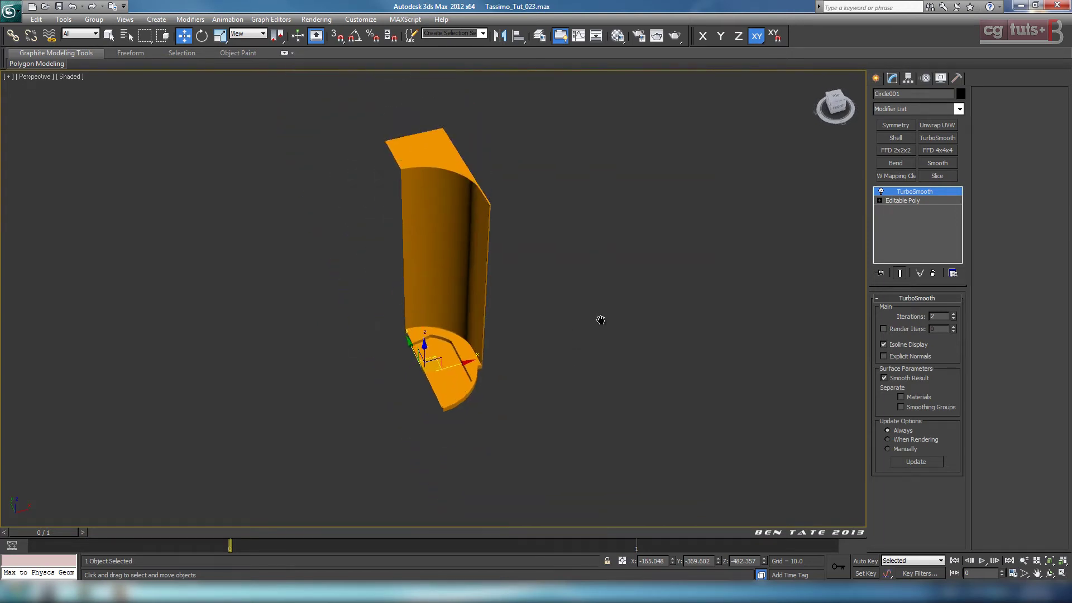
{"action": "left_click", "coordinate": [933, 273]}
- Mirror the half mesh across the X axis with a Symmetry modifier and collapse the result to an editable poly
{"action": "key", "text": "alt+w"}
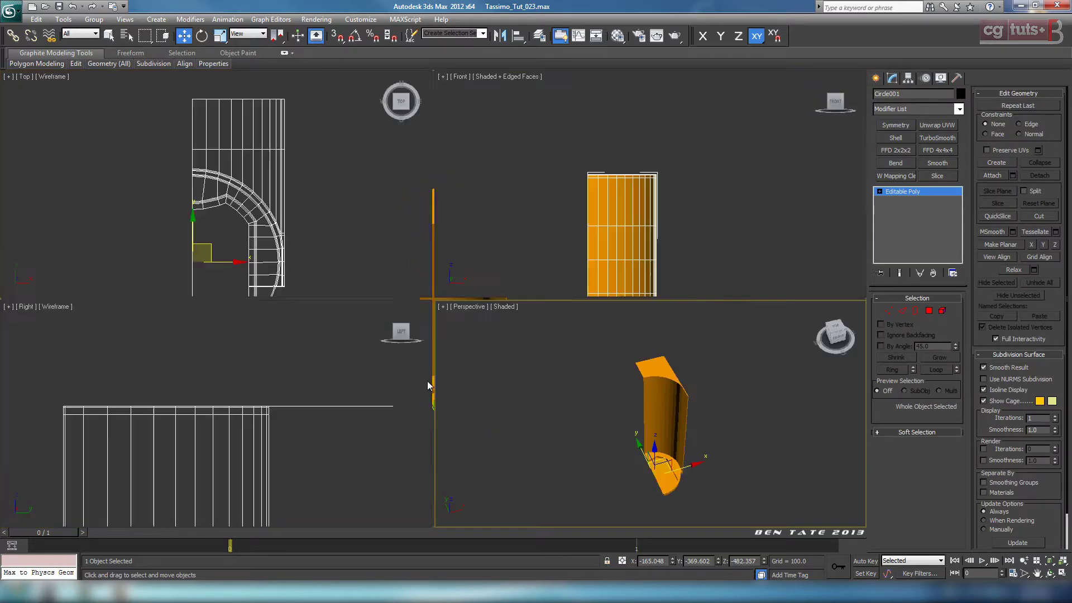
{"action": "right_click", "coordinate": [320, 172]}
{"action": "key", "text": "alt+w"}
{"action": "scroll", "coordinate": [560, 205], "scroll_direction": "down", "scroll_amount": 3}
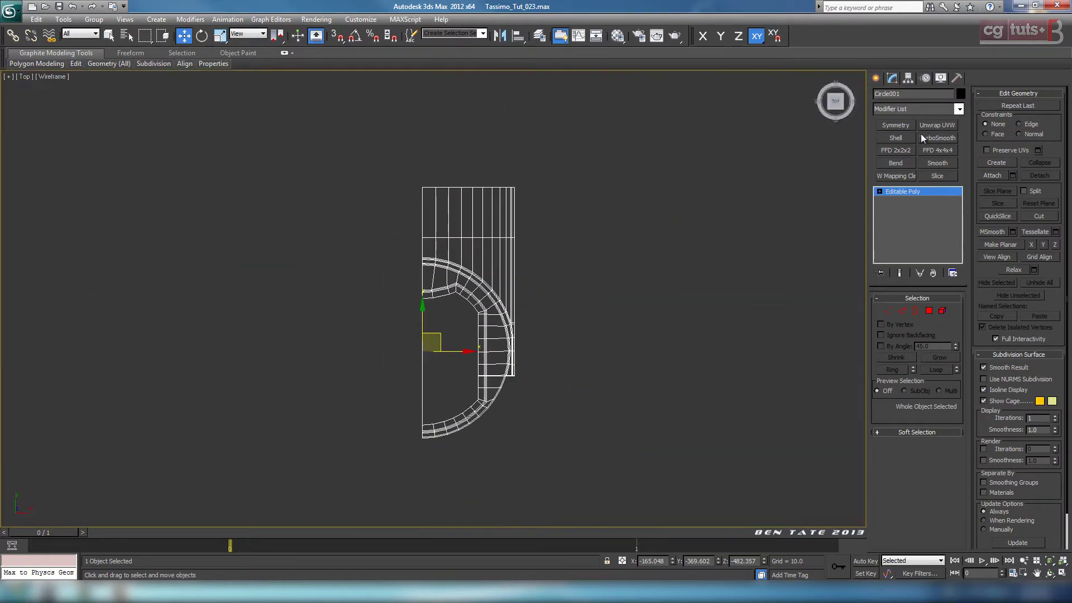
{"action": "left_click", "coordinate": [904, 126]}
{"action": "scroll", "coordinate": [678, 222], "scroll_direction": "up", "scroll_amount": 3}
{"action": "right_click", "coordinate": [511, 249]}
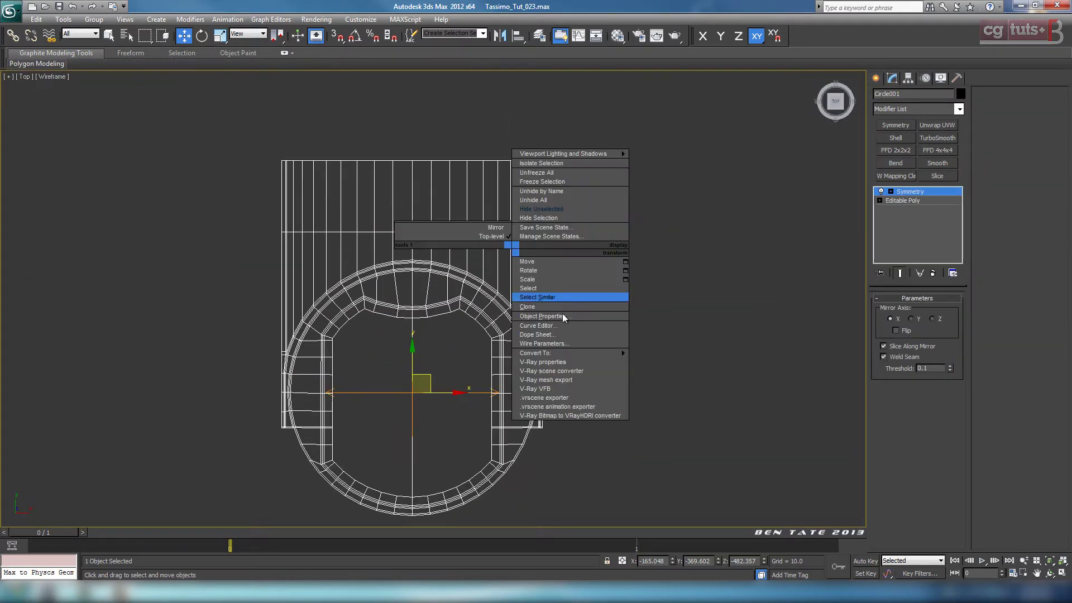
{"action": "mouse_move", "coordinate": [581, 354]}
{"action": "left_click", "coordinate": [653, 361]}
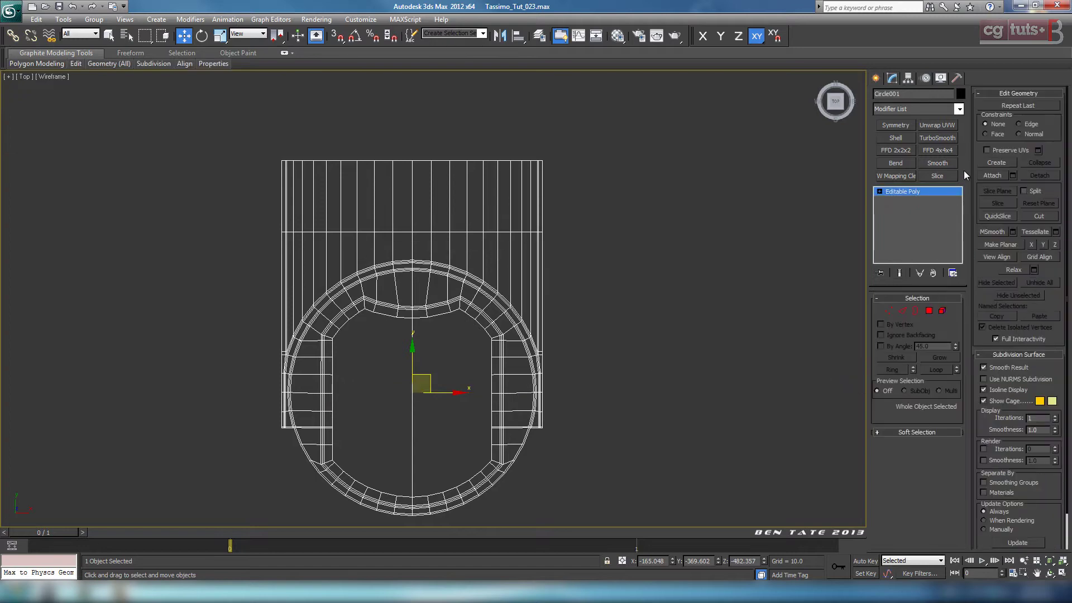
- Apply TurboSmooth to the full mesh with 2 iterations and Isoline Display enabled
{"action": "left_click", "coordinate": [951, 143]}
{"action": "left_click", "coordinate": [953, 313]}
{"action": "left_click", "coordinate": [890, 345]}
{"action": "middle_click_drag", "start_coordinate": [730, 337], "coordinate": [711, 304]}
{"action": "key", "text": "alt+w"}
{"action": "right_click", "coordinate": [718, 422]}
{"action": "key", "text": "alt+w"}
{"action": "middle_click_drag", "start_coordinate": [669, 375], "coordinate": [661, 349]}
{"action": "scroll", "coordinate": [652, 360], "scroll_direction": "up", "scroll_amount": 5}
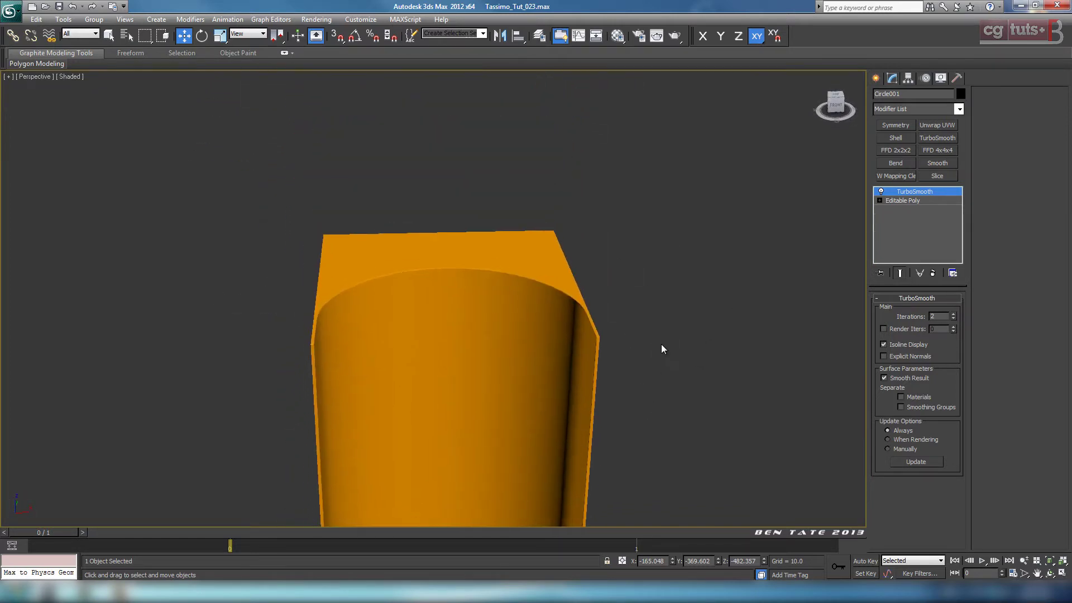
- Unhide all the coffee machine parts, select the blue lid and show the edge overlay
{"action": "right_click", "coordinate": [732, 289]}
{"action": "left_click", "coordinate": [750, 237]}
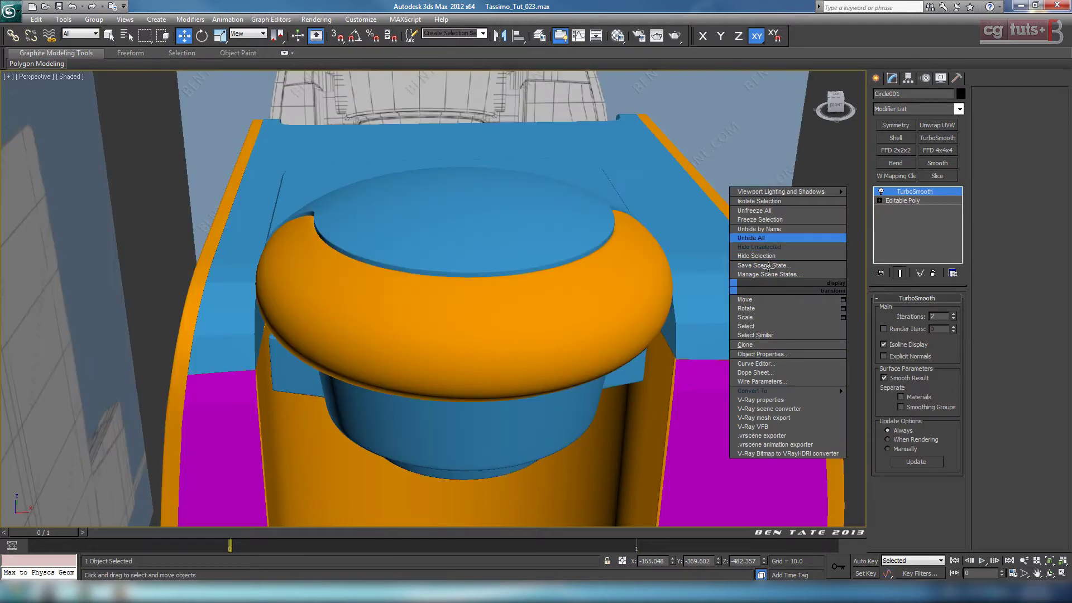
{"action": "middle_click_drag", "start_coordinate": [626, 243], "coordinate": [536, 286]}
{"action": "scroll", "coordinate": [540, 168], "scroll_direction": "down", "scroll_amount": 4}
{"action": "scroll", "coordinate": [523, 225], "scroll_direction": "up", "scroll_amount": 3}
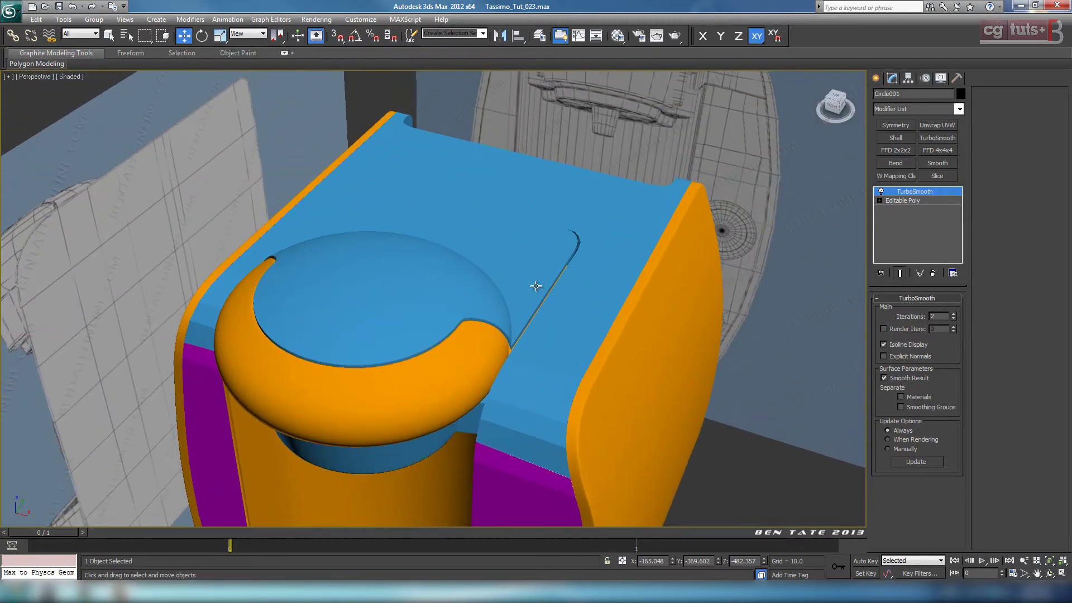
{"action": "left_click", "coordinate": [536, 286]}
{"action": "key", "text": "F4"}
- Hide the blue lid to look at the opening beneath it and unhide all parts again
{"action": "right_click", "coordinate": [537, 281]}
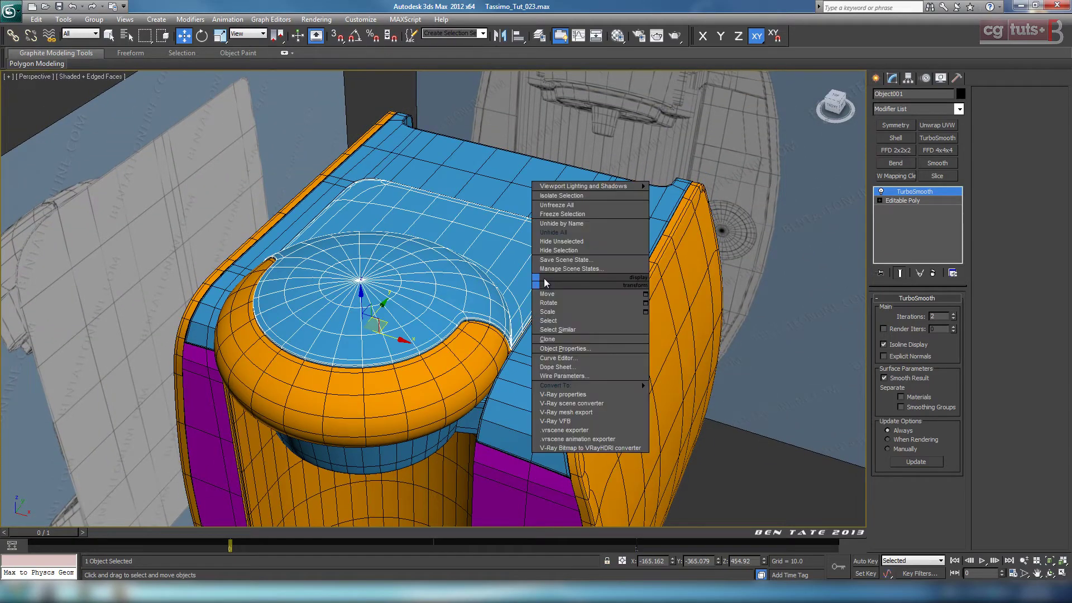
{"action": "left_click", "coordinate": [561, 250]}
{"action": "middle_click_drag", "start_coordinate": [552, 257], "coordinate": [572, 284], "text": "alt"}
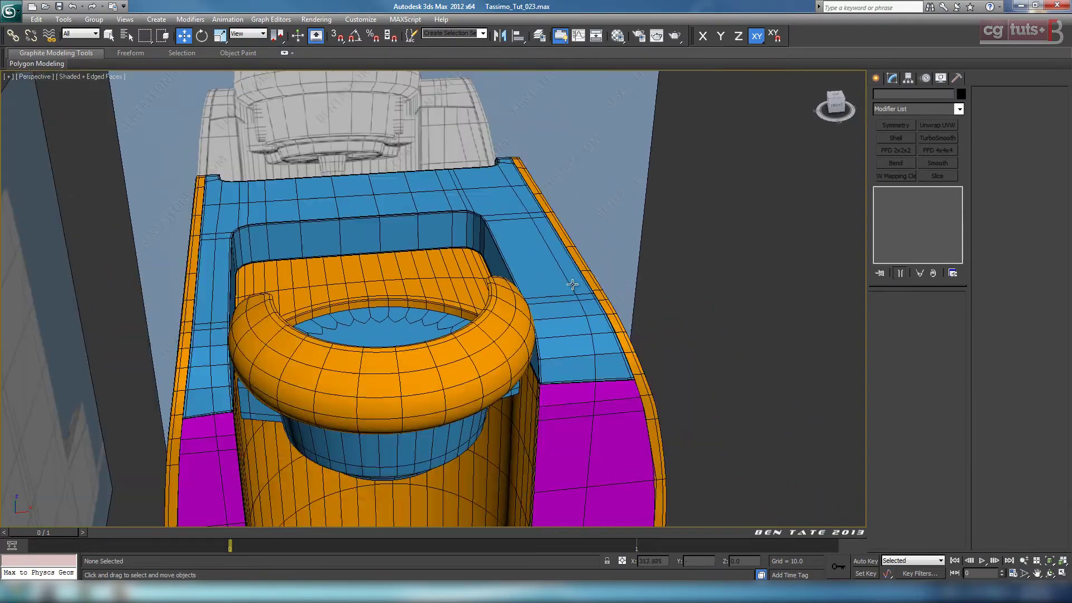
{"action": "right_click", "coordinate": [729, 289]}
{"action": "left_click", "coordinate": [742, 233]}
- Hide everything except the blue lid and remove the lid's TurboSmooth modifier
{"action": "middle_click_drag", "start_coordinate": [676, 262], "coordinate": [547, 275], "text": "alt"}
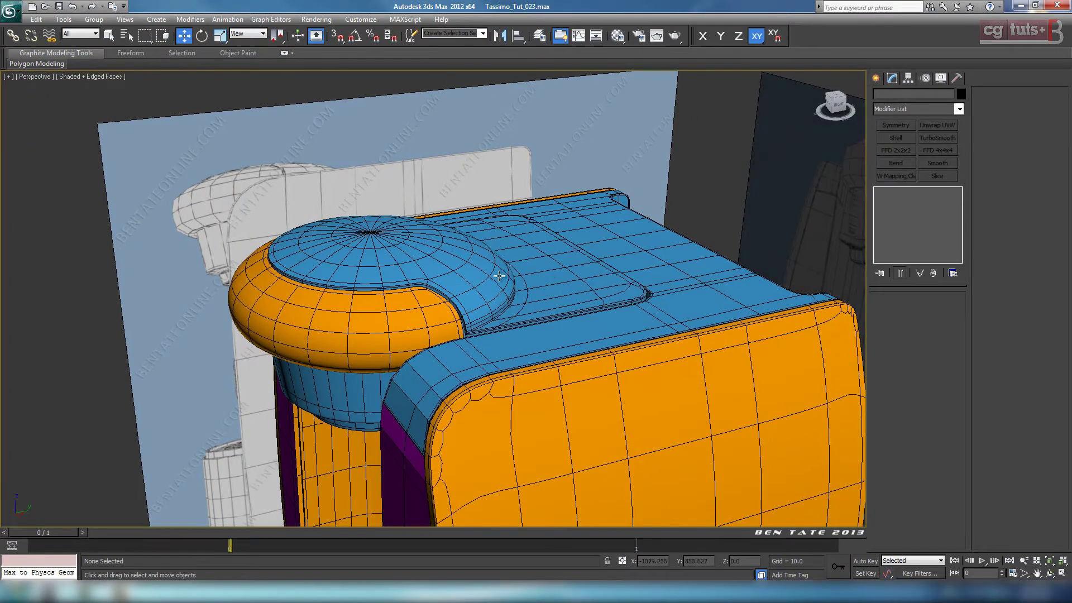
{"action": "left_click", "coordinate": [510, 289]}
{"action": "scroll", "coordinate": [569, 313], "scroll_direction": "up", "scroll_amount": 4}
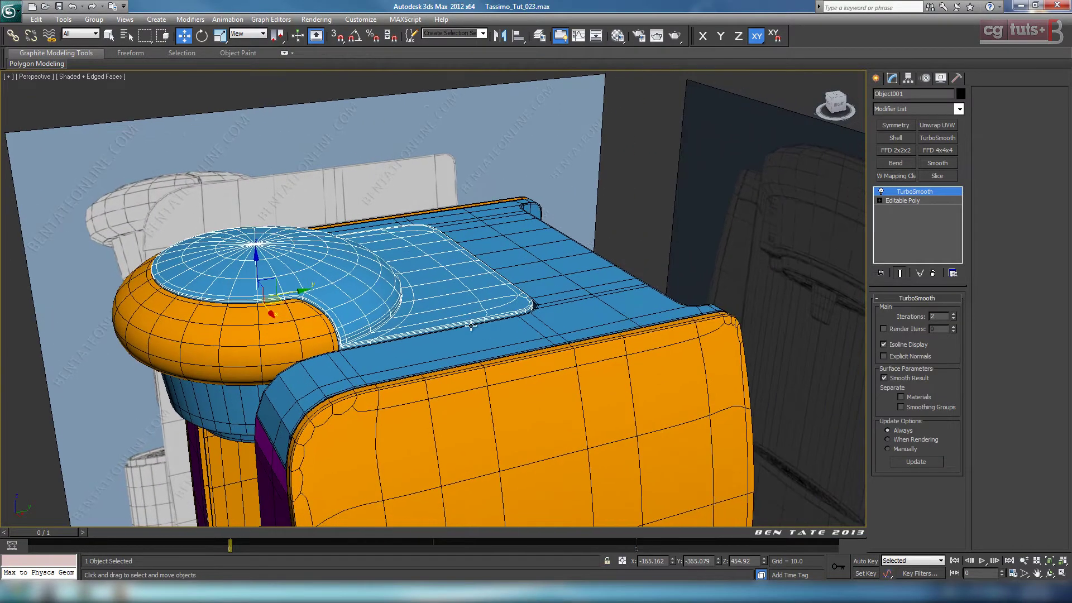
{"action": "scroll", "coordinate": [471, 337], "scroll_direction": "down", "scroll_amount": 5}
{"action": "middle_click_drag", "start_coordinate": [524, 349], "coordinate": [646, 369]}
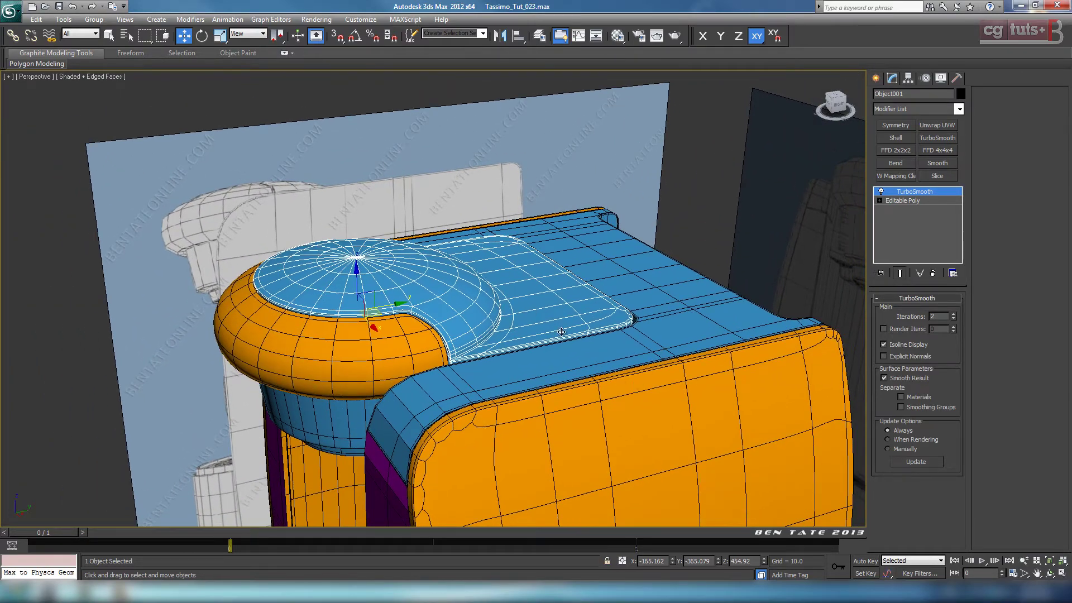
{"action": "right_click", "coordinate": [634, 353]}
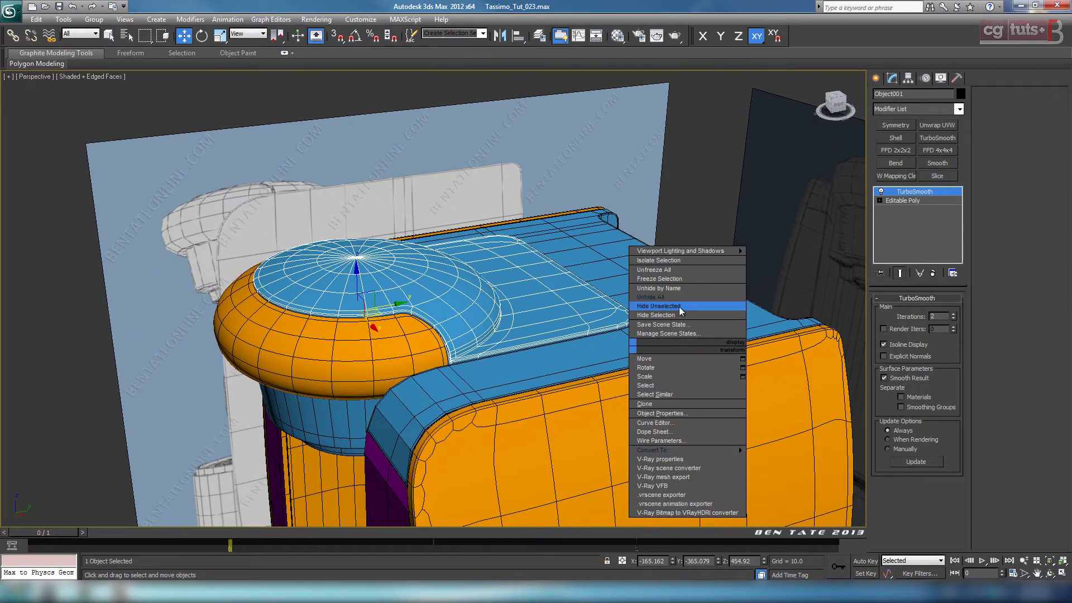
{"action": "left_click", "coordinate": [679, 306]}
{"action": "middle_click_drag", "start_coordinate": [795, 278], "coordinate": [719, 285]}
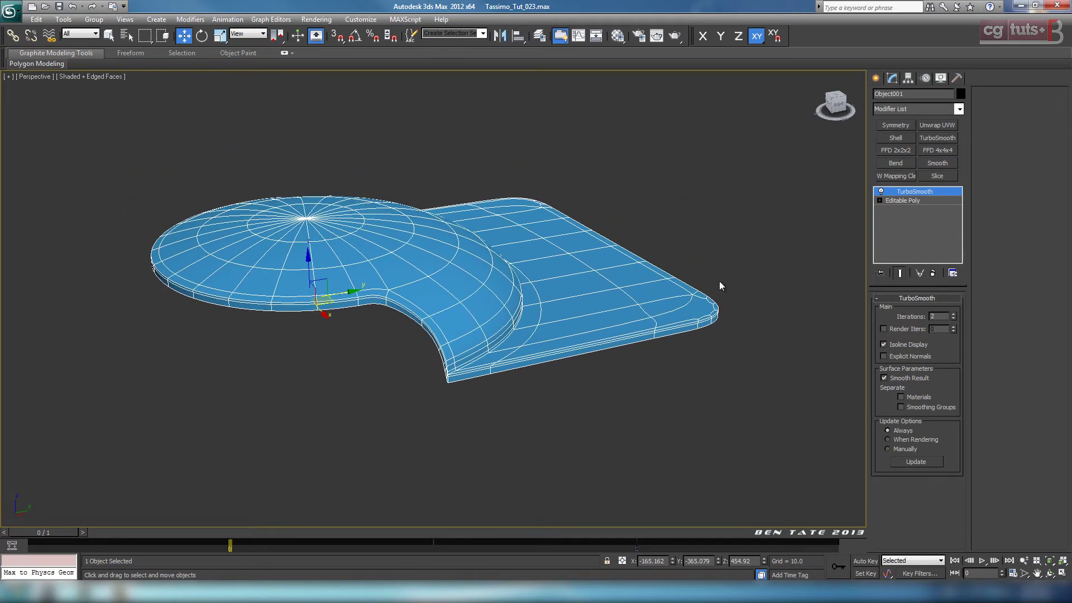
{"action": "left_click", "coordinate": [933, 273]}
- Delete all polygons on the negative X half of the lid, up to its centre line
{"action": "left_click", "coordinate": [893, 313]}
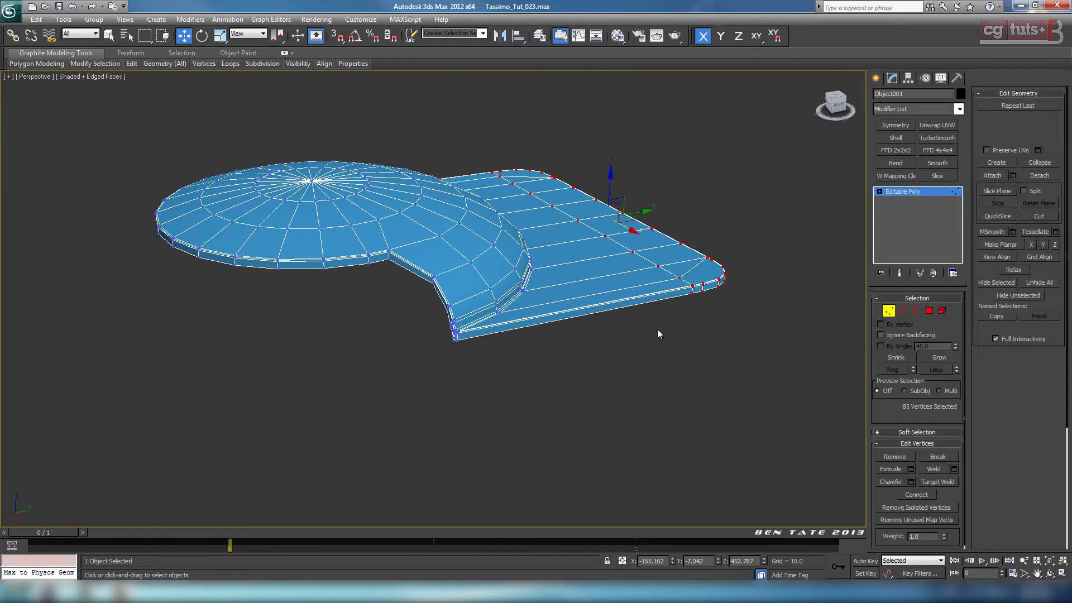
{"action": "middle_click_drag", "start_coordinate": [658, 329], "coordinate": [718, 359]}
{"action": "key", "text": "alt+w"}
{"action": "right_click", "coordinate": [340, 235]}
{"action": "key", "text": "alt+w"}
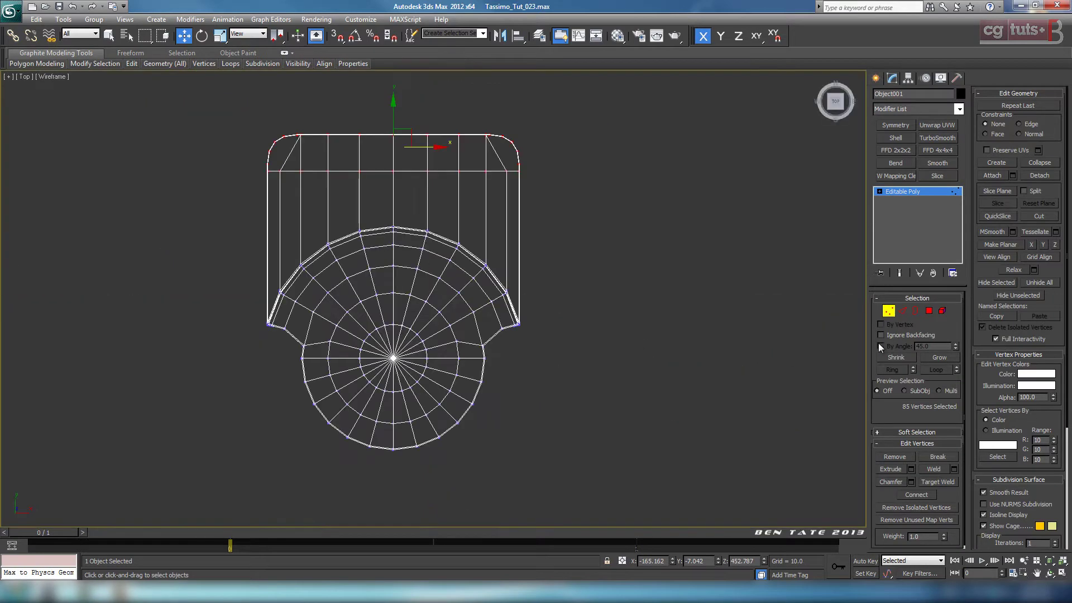
{"action": "left_click", "coordinate": [928, 311]}
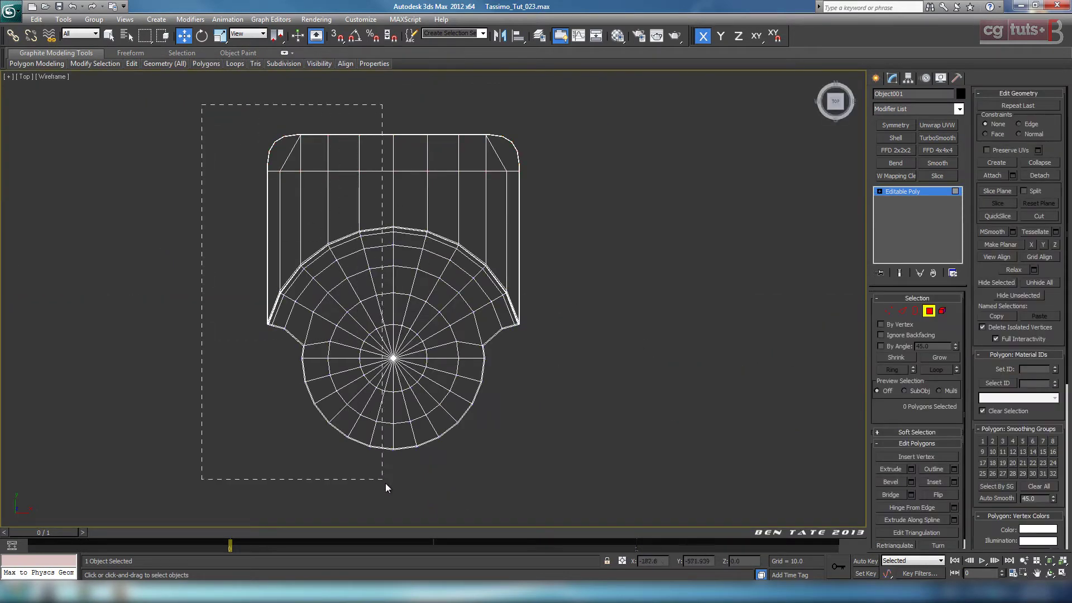
{"action": "left_click_drag", "start_coordinate": [391, 495], "coordinate": [391, 495]}
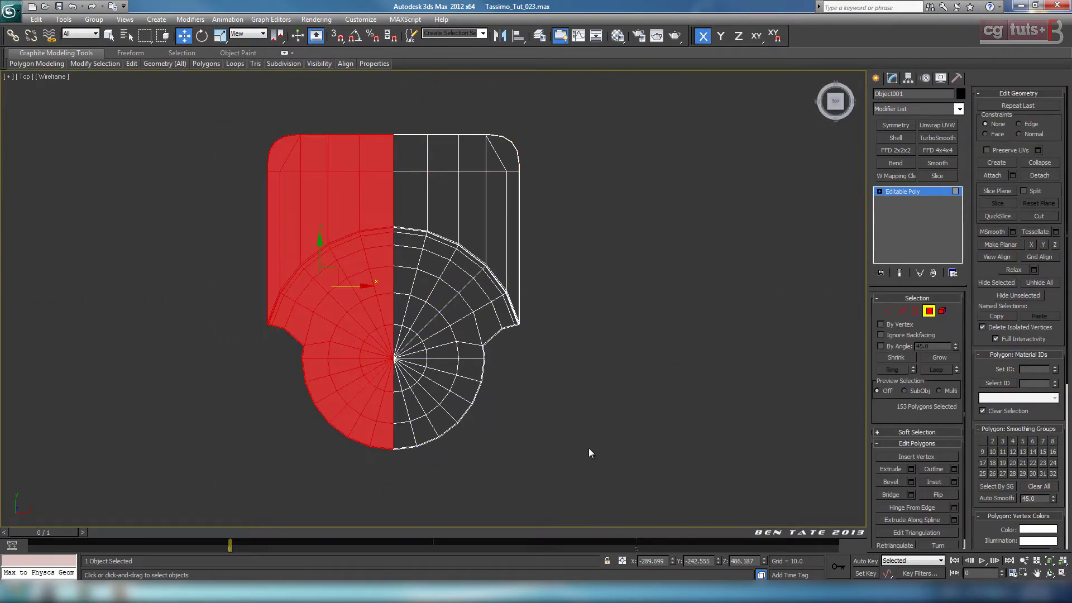
{"action": "key", "text": "Delete"}
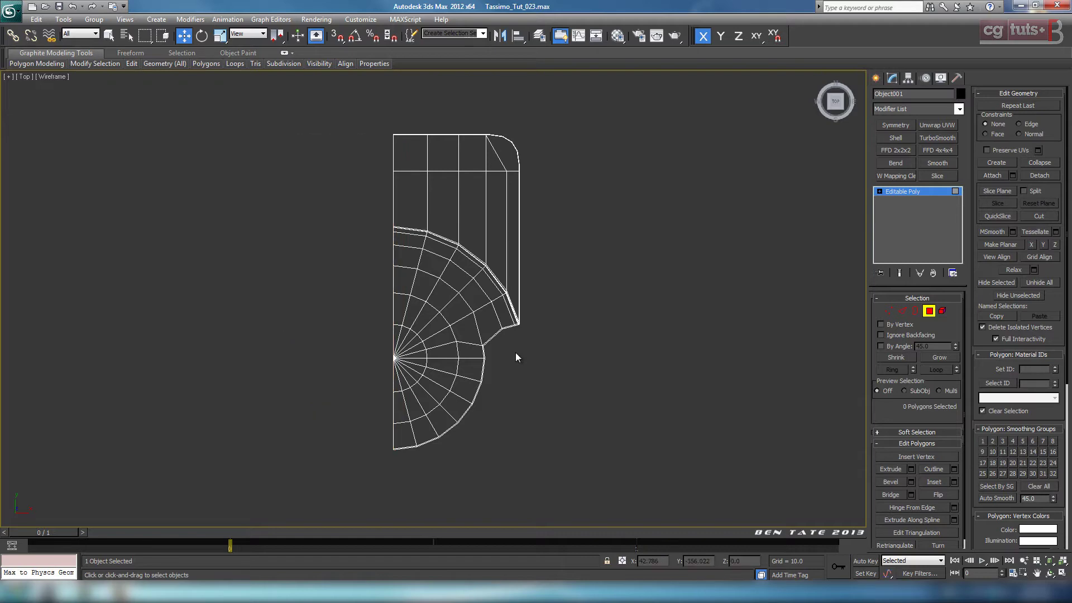
{"action": "left_click", "coordinate": [926, 312]}
- Examine the vertices and the narrow end polygon at the sharp corner where the domed lid meets the flat plate
{"action": "key", "text": "alt+w"}
{"action": "middle_click_drag", "start_coordinate": [735, 423], "coordinate": [718, 430], "text": "alt"}
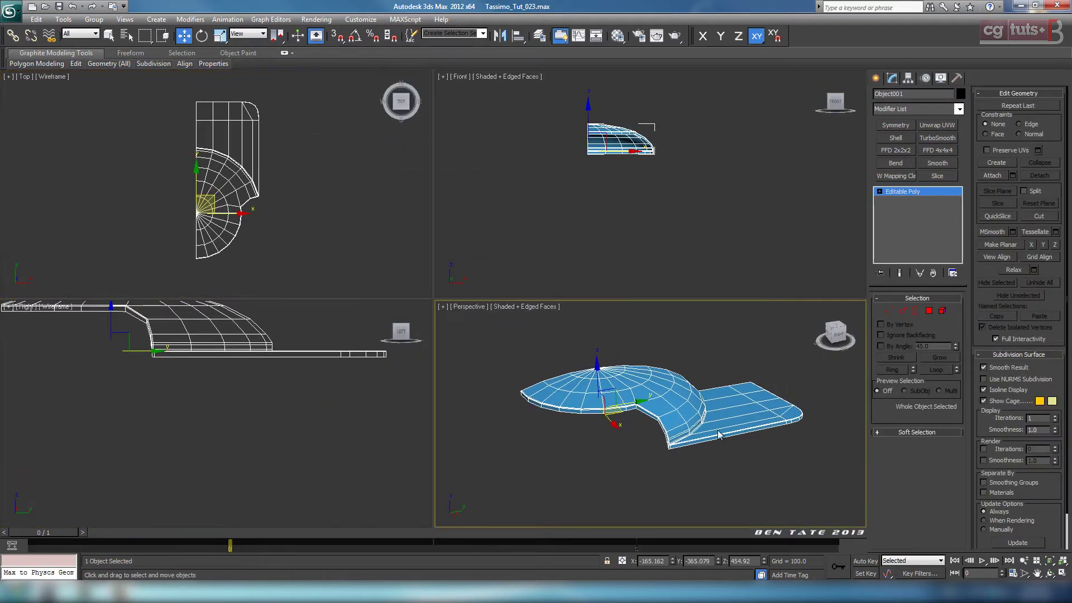
{"action": "key", "text": "alt+w"}
{"action": "middle_click_drag", "start_coordinate": [569, 363], "coordinate": [524, 379]}
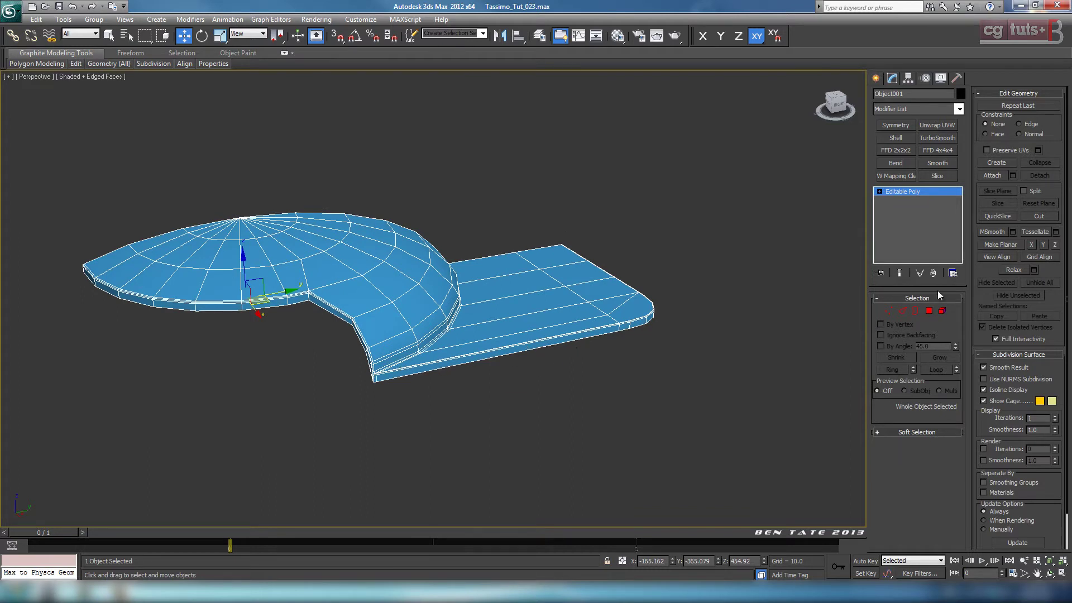
{"action": "left_click", "coordinate": [888, 311]}
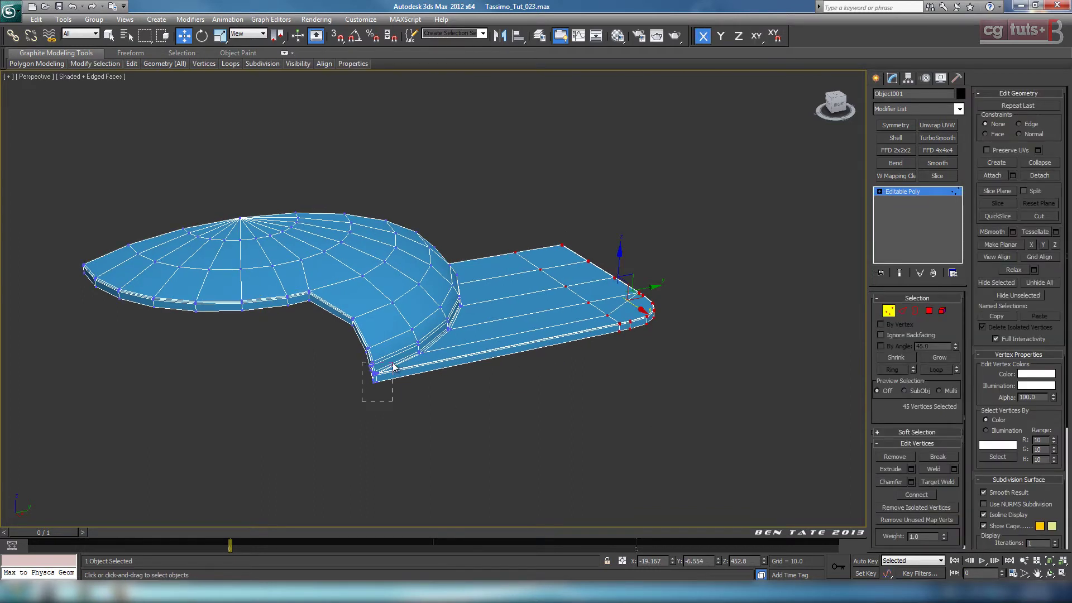
{"action": "scroll", "coordinate": [517, 387], "scroll_direction": "up", "scroll_amount": 5}
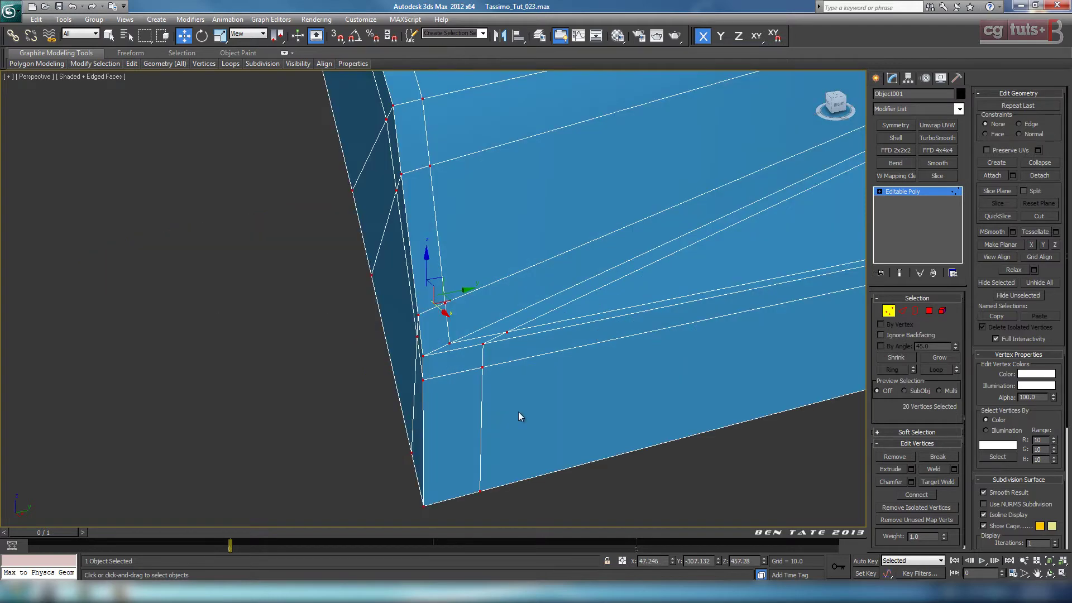
{"action": "scroll", "coordinate": [518, 411], "scroll_direction": "down", "scroll_amount": 2}
{"action": "middle_click_drag", "start_coordinate": [504, 400], "coordinate": [558, 410], "text": "alt"}
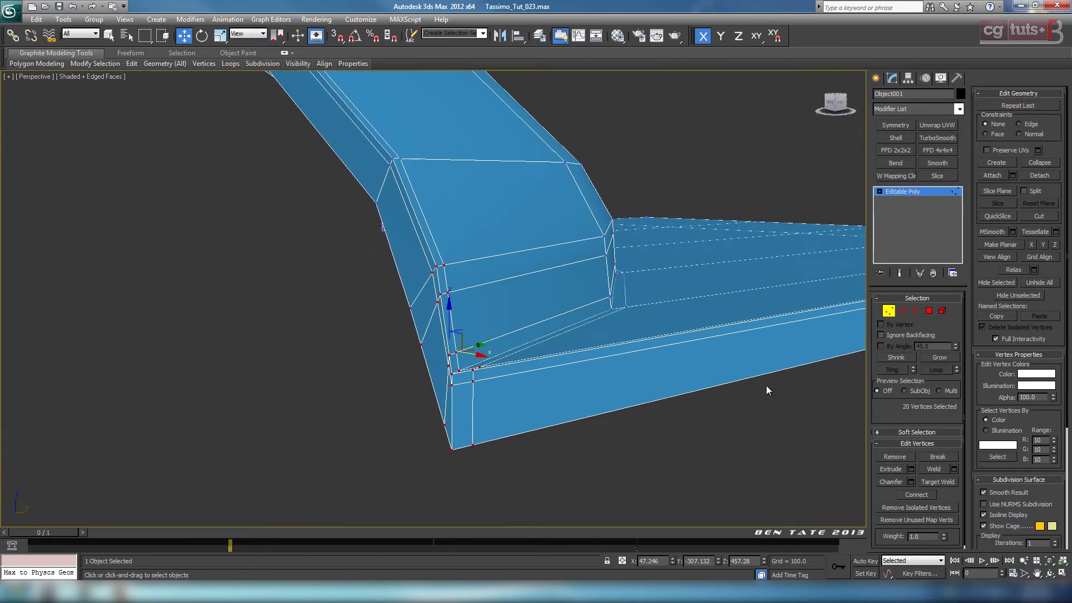
{"action": "left_click", "coordinate": [930, 311]}
{"action": "middle_click_drag", "start_coordinate": [614, 361], "coordinate": [491, 315], "text": "alt"}
{"action": "left_click", "coordinate": [501, 369]}
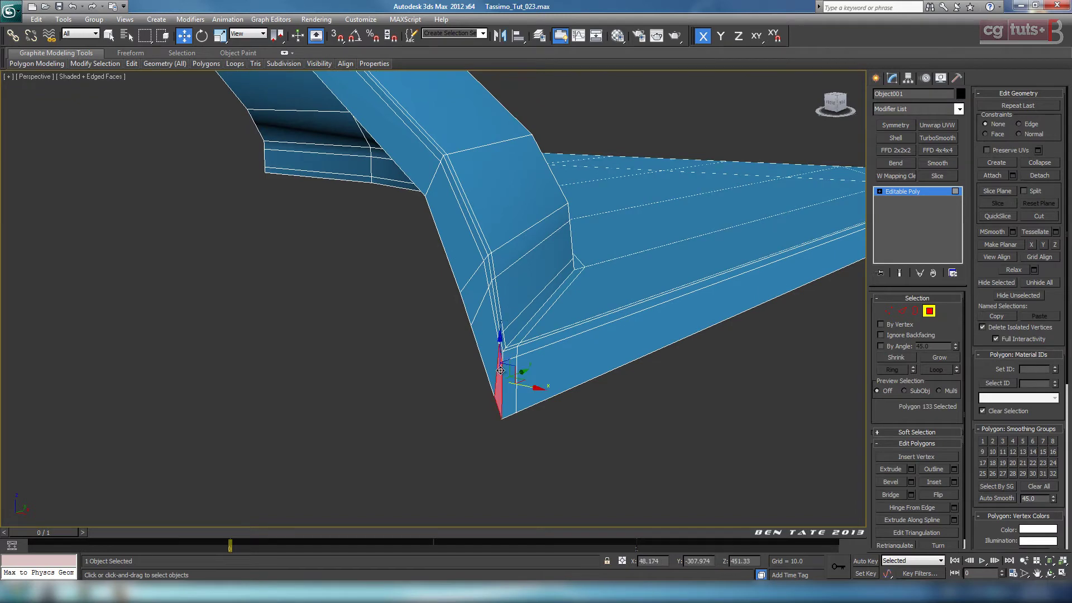
{"action": "key", "text": "z"}
{"action": "middle_click_drag", "start_coordinate": [602, 415], "coordinate": [625, 463], "text": "alt"}
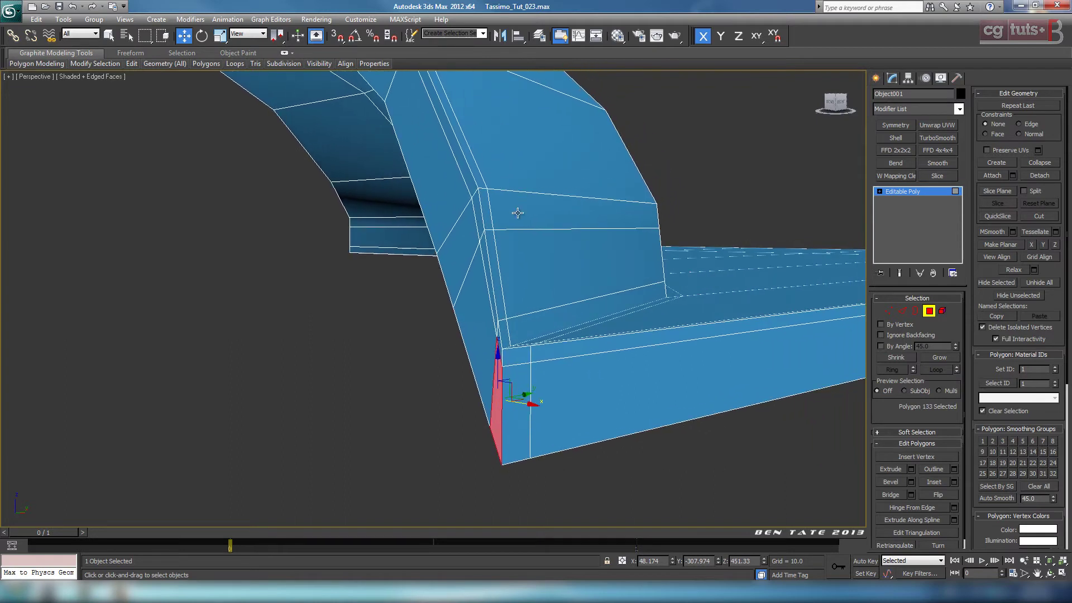
- Remove the support edge loop running just below the top edge of the flat plate's side and up the dome's rim
{"action": "left_click", "coordinate": [903, 312]}
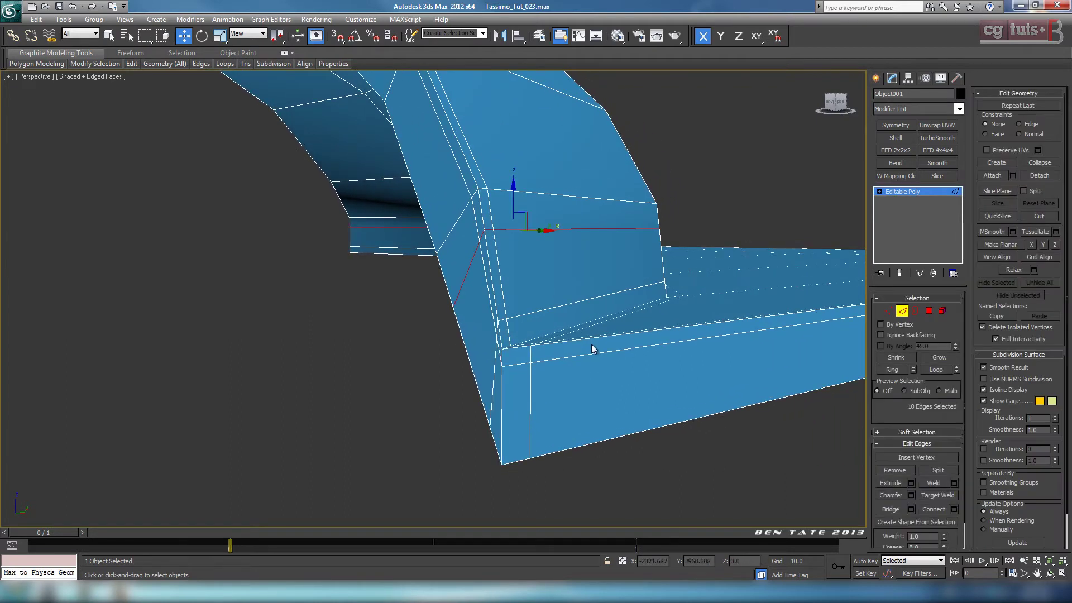
{"action": "left_click", "coordinate": [586, 354]}
{"action": "left_click", "coordinate": [939, 367]}
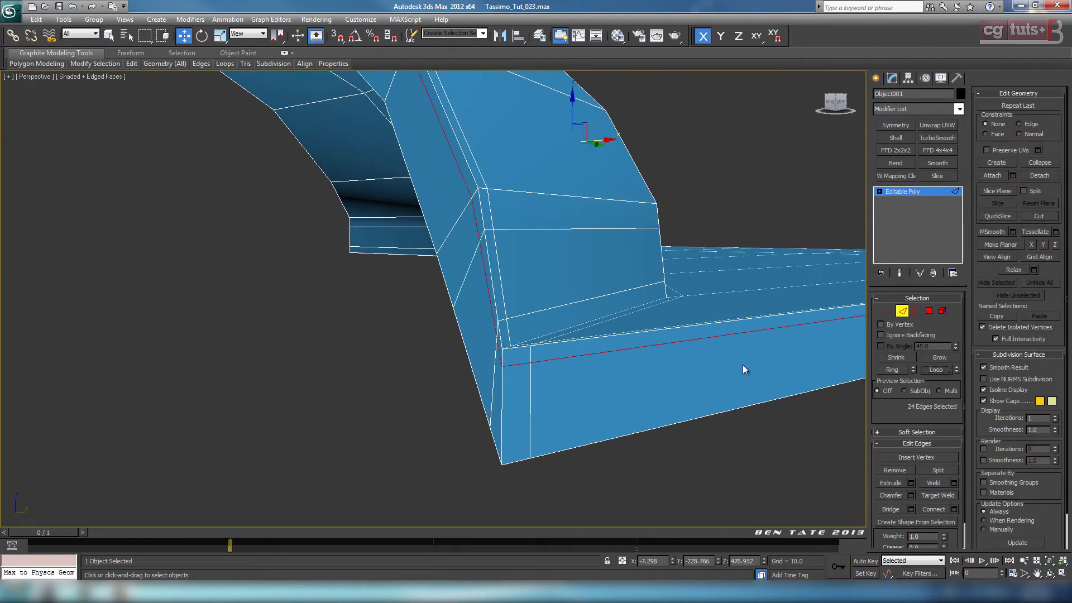
{"action": "scroll", "coordinate": [728, 368], "scroll_direction": "down", "scroll_amount": 4}
{"action": "scroll", "coordinate": [716, 364], "scroll_direction": "up", "scroll_amount": 5}
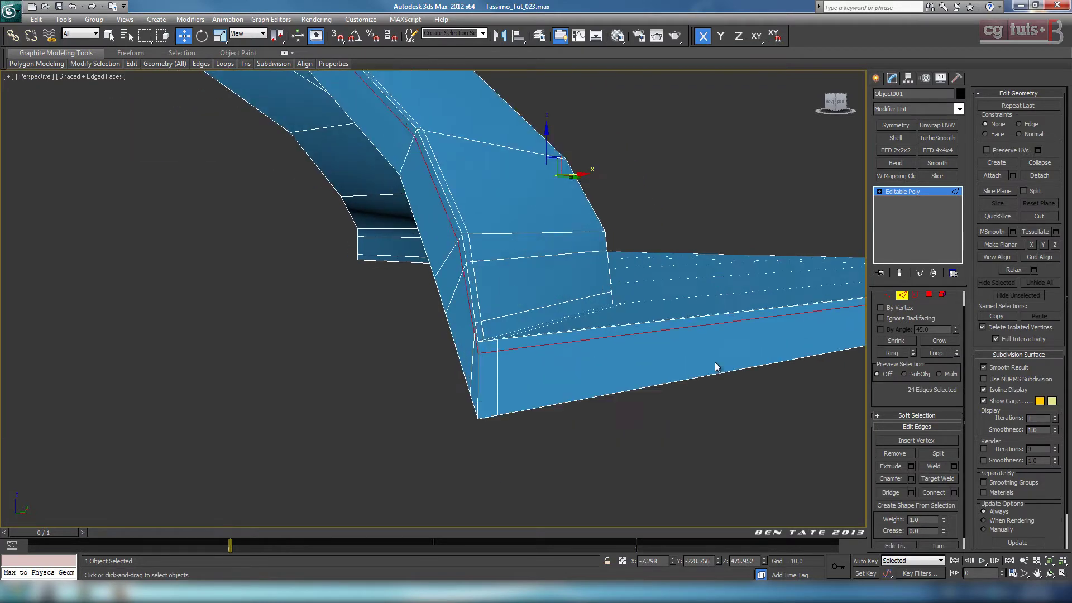
{"action": "left_click", "coordinate": [715, 362]}
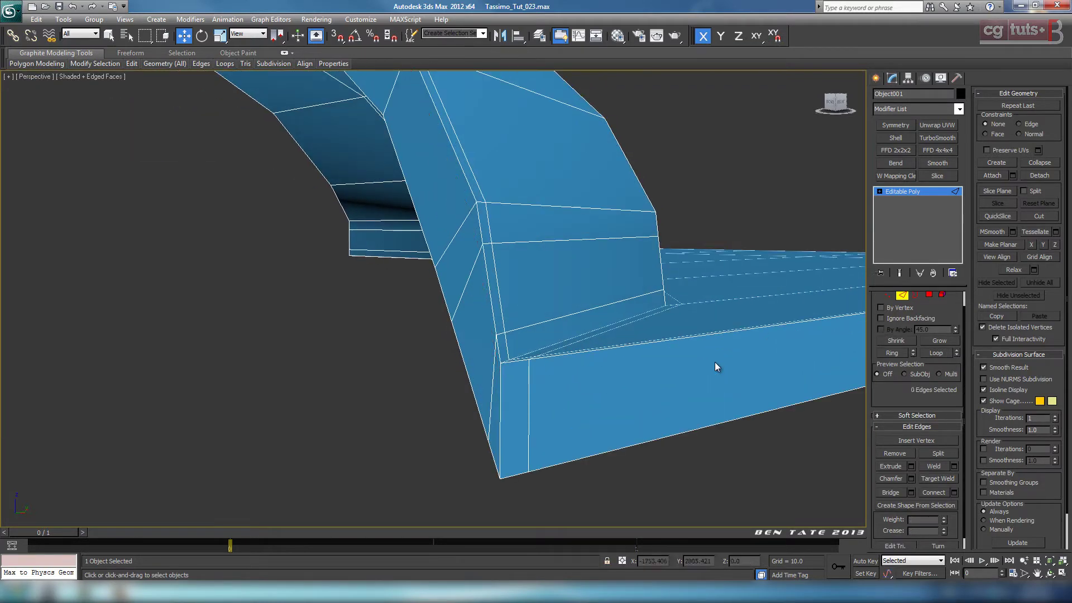
- Delete the four polygons of the dome's narrow rim face running down to the flat plate's sharp corner
{"action": "left_click", "coordinate": [929, 297]}
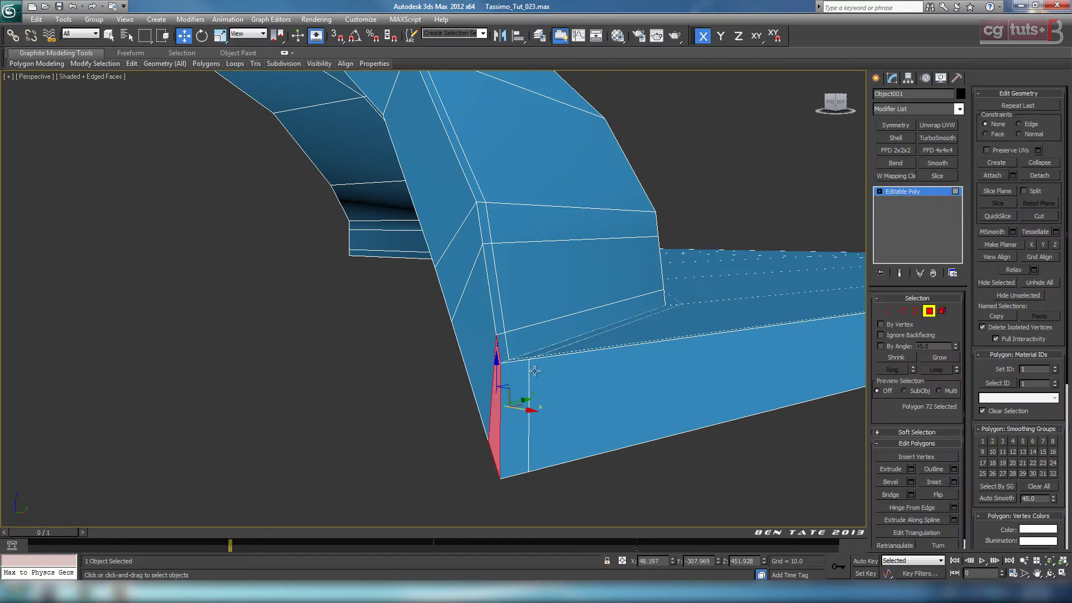
{"action": "left_click", "coordinate": [482, 367], "text": "ctrl"}
{"action": "left_click", "coordinate": [468, 274], "text": "ctrl"}
{"action": "left_click", "coordinate": [443, 215], "text": "ctrl"}
{"action": "scroll", "coordinate": [445, 215], "scroll_direction": "down", "scroll_amount": 3}
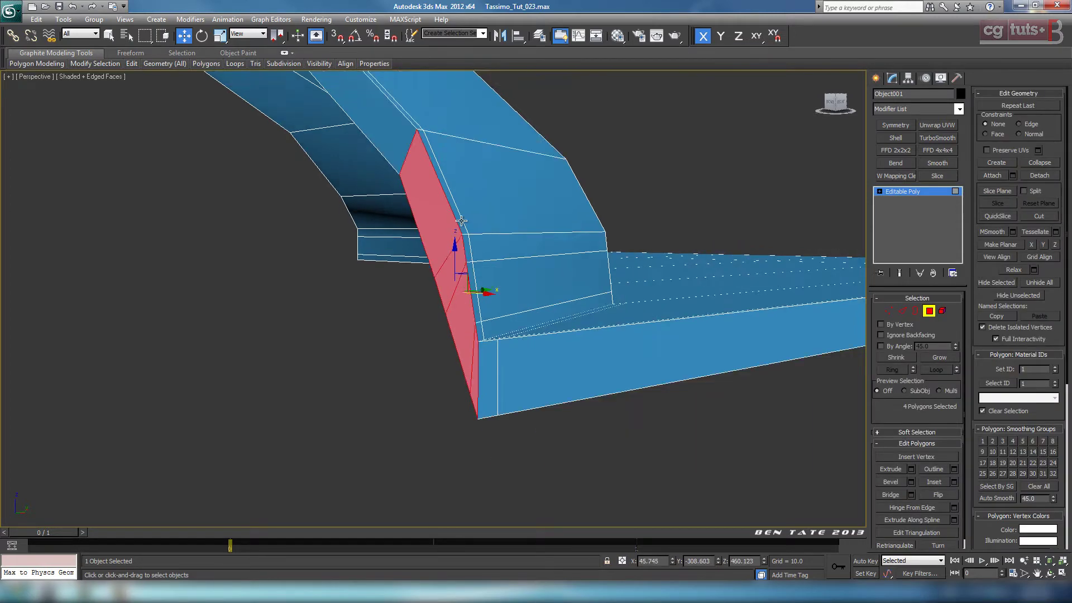
{"action": "mouse_move", "coordinate": [486, 234]}
{"action": "middle_mouse_down", "text": "alt"}
{"action": "mouse_move", "coordinate": [515, 237]}
{"action": "mouse_move", "coordinate": [508, 229]}
{"action": "middle_mouse_up", "text": "alt"}
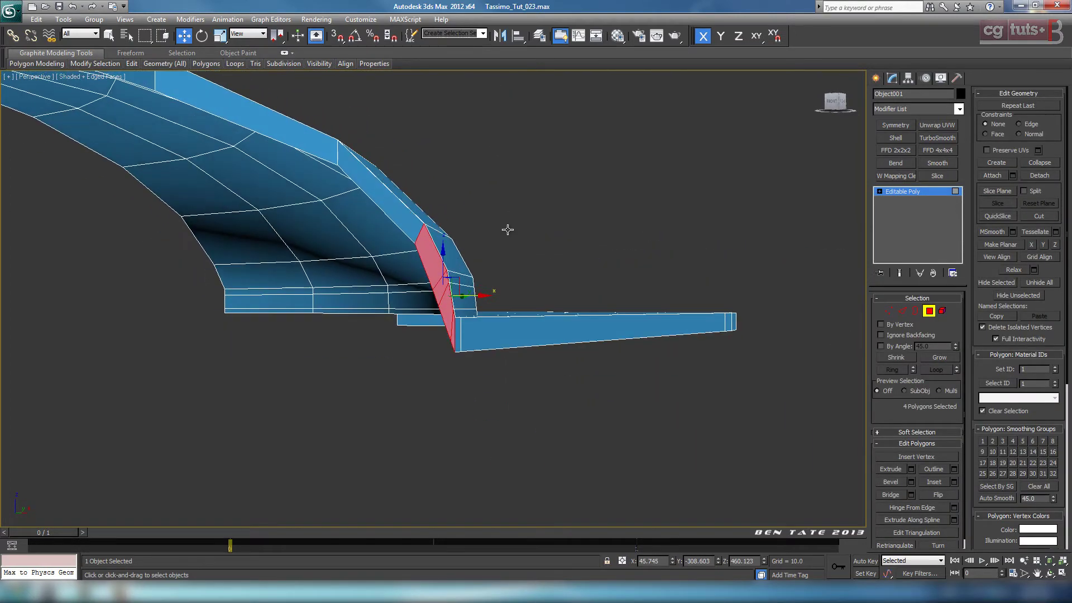
{"action": "key", "text": "alt+w"}
{"action": "key", "text": "alt+w"}
{"action": "scroll", "coordinate": [447, 315], "scroll_direction": "up", "scroll_amount": 10}
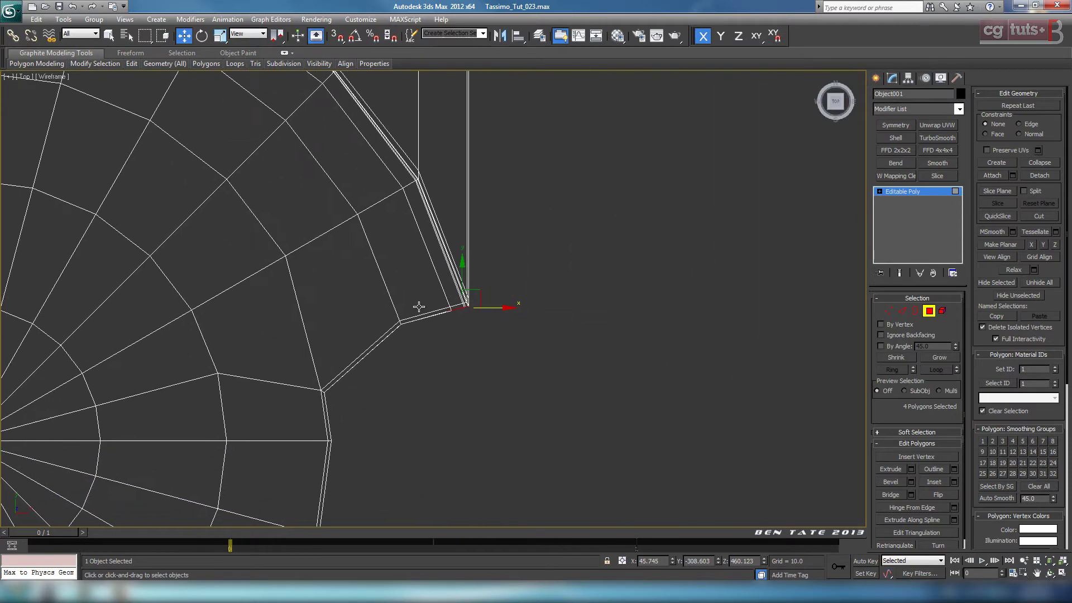
{"action": "scroll", "coordinate": [451, 317], "scroll_direction": "down", "scroll_amount": 10}
{"action": "key", "text": "alt+w"}
{"action": "right_click", "coordinate": [627, 214]}
{"action": "key", "text": "alt+w"}
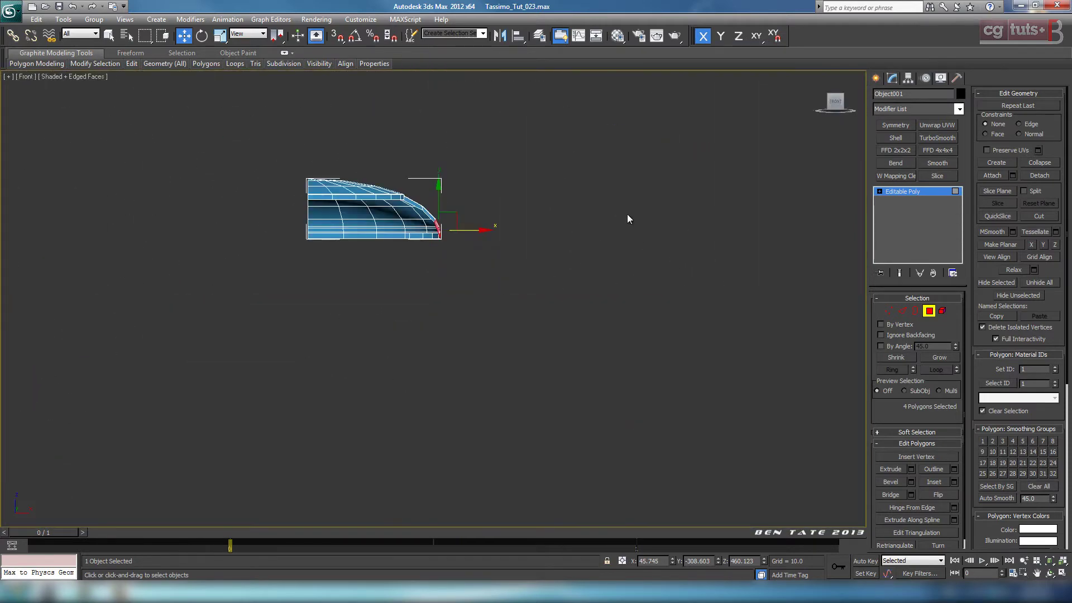
{"action": "middle_click_drag", "start_coordinate": [418, 198], "coordinate": [438, 290]}
{"action": "scroll", "coordinate": [437, 291], "scroll_direction": "up", "scroll_amount": 2}
{"action": "scroll", "coordinate": [438, 294], "scroll_direction": "up", "scroll_amount": 8}
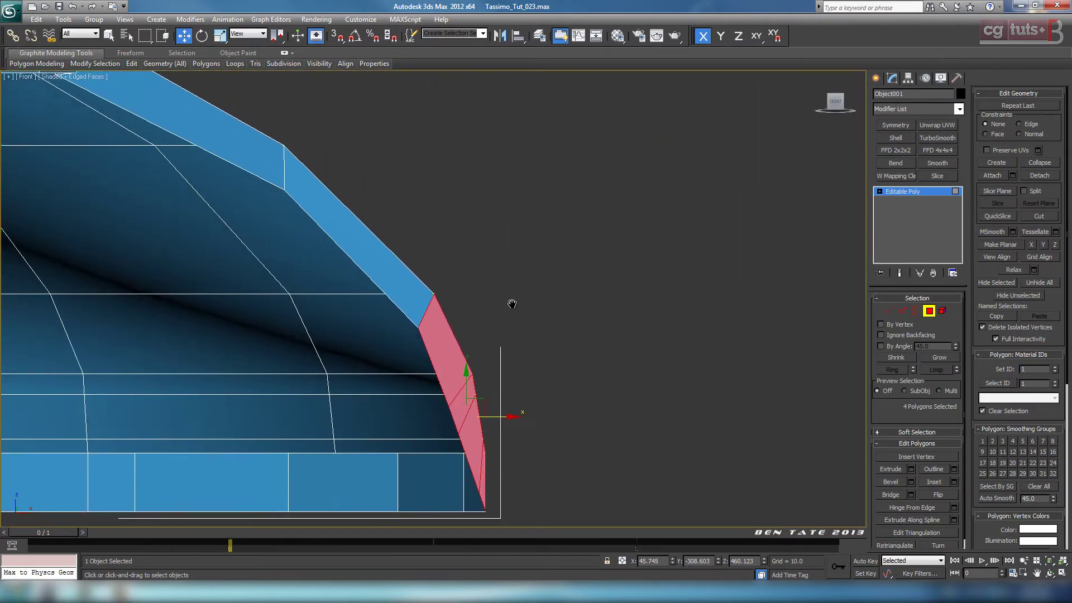
{"action": "middle_click_drag", "start_coordinate": [510, 302], "coordinate": [497, 275]}
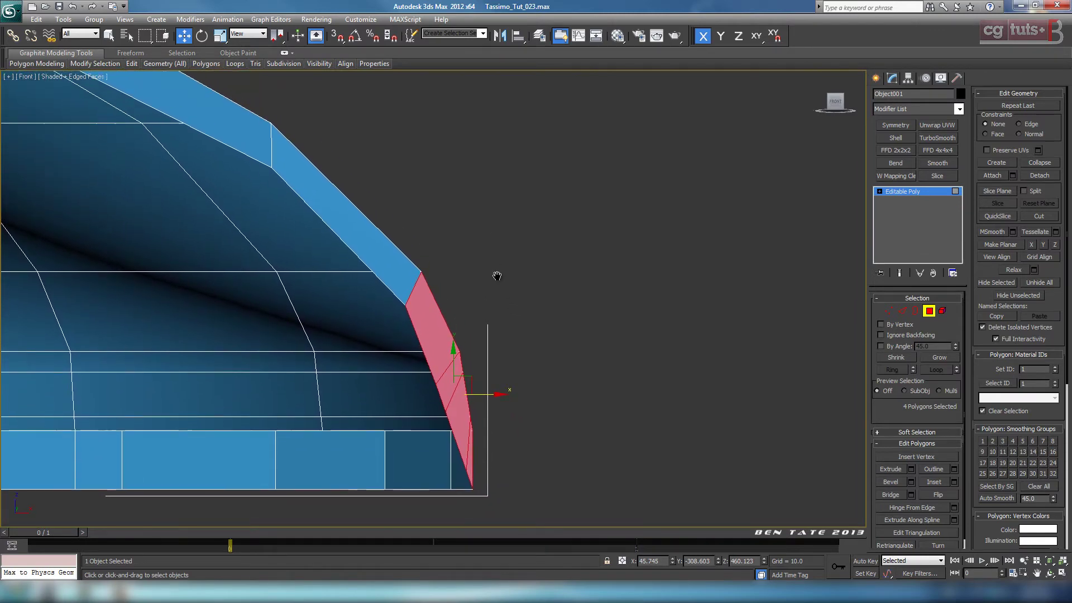
{"action": "key", "text": "alt+w"}
{"action": "right_click", "coordinate": [688, 415]}
{"action": "key", "text": "alt+w"}
{"action": "middle_click_drag", "start_coordinate": [617, 389], "coordinate": [587, 397], "text": "alt"}
{"action": "key", "text": "Delete"}
- Extrude the vertical edge at the flat plate's corner inward by about 3.7 units along negative X
{"action": "middle_click_drag", "start_coordinate": [437, 307], "coordinate": [425, 372]}
{"action": "middle_click_drag", "start_coordinate": [602, 380], "coordinate": [527, 336]}
{"action": "scroll", "coordinate": [587, 341], "scroll_direction": "up", "scroll_amount": 1}
{"action": "left_click", "coordinate": [902, 310]}
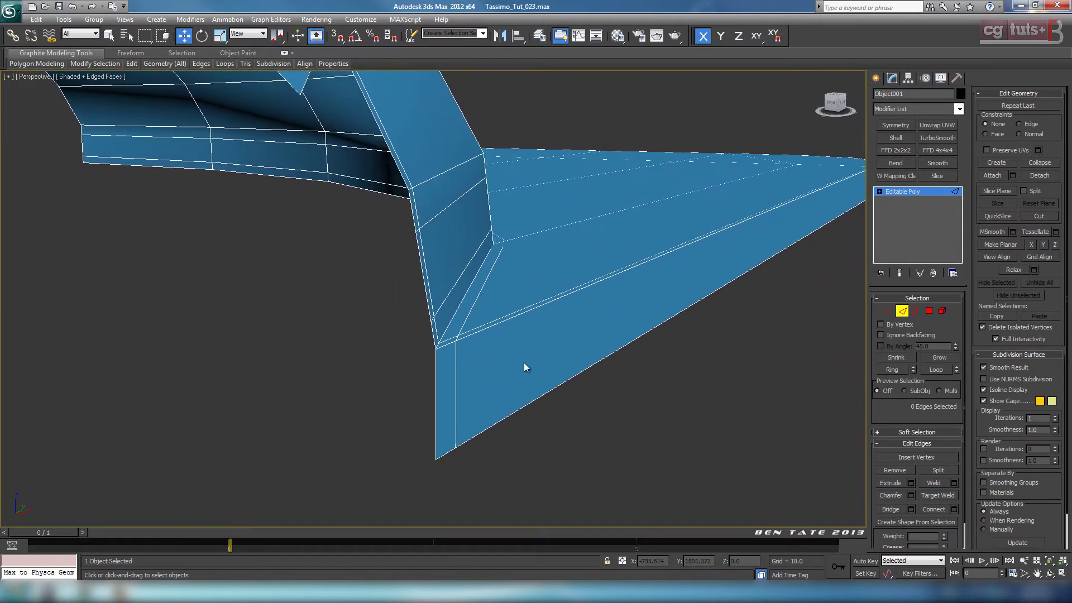
{"action": "left_click", "coordinate": [441, 395]}
{"action": "middle_click_drag", "start_coordinate": [542, 429], "coordinate": [619, 403], "text": "alt"}
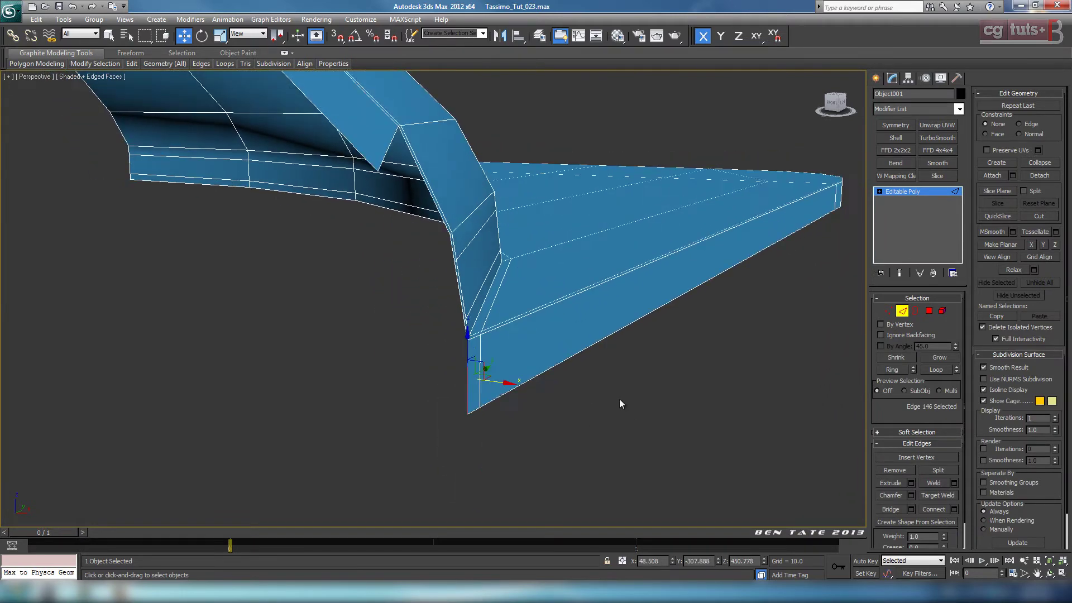
{"action": "scroll", "coordinate": [621, 401], "scroll_direction": "down", "scroll_amount": 2}
{"action": "key", "text": "alt+w"}
{"action": "right_click", "coordinate": [741, 199]}
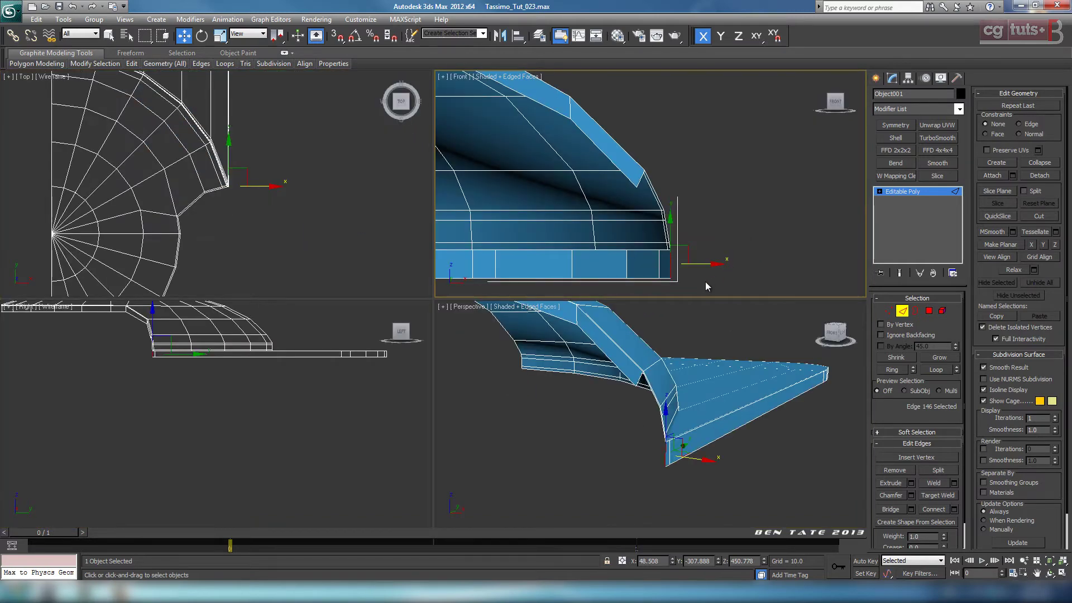
{"action": "key", "text": "alt+w"}
{"action": "scroll", "coordinate": [607, 351], "scroll_direction": "up", "scroll_amount": 5}
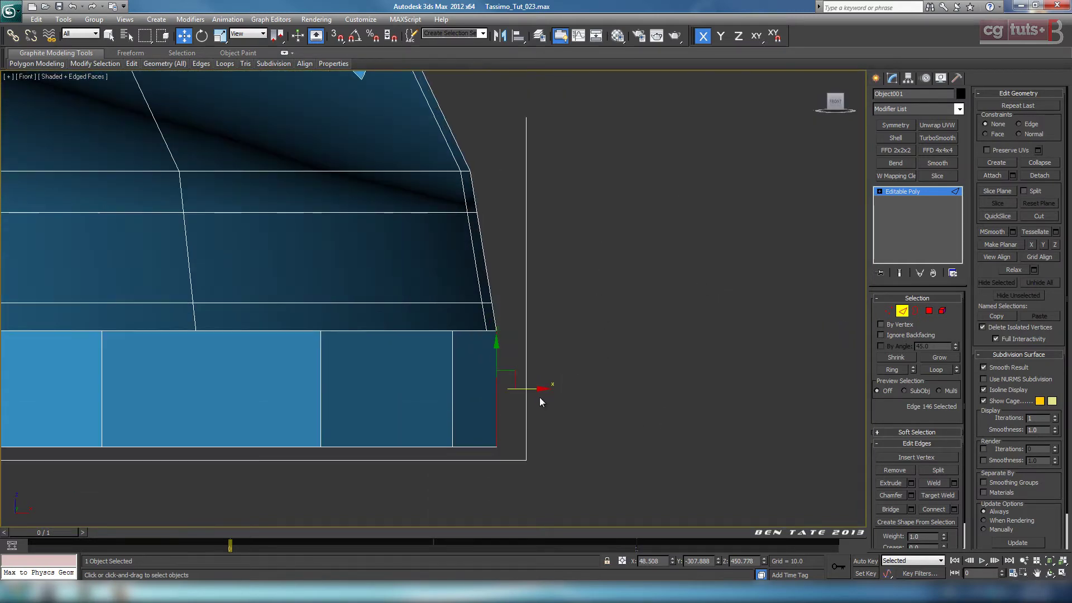
{"action": "left_click_drag", "start_coordinate": [531, 389], "coordinate": [480, 393]}
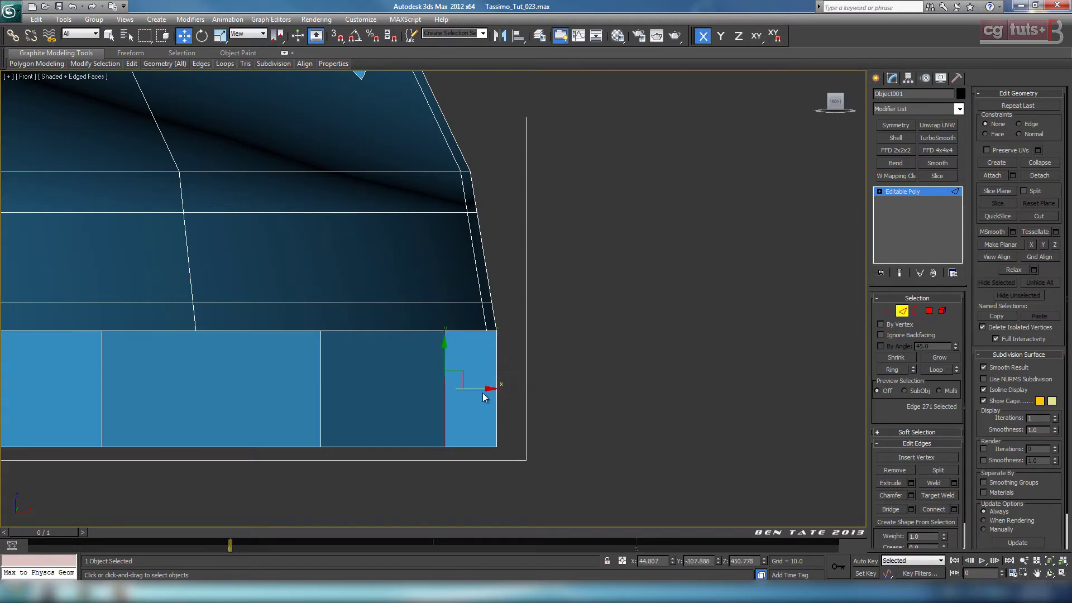
- Extrude the four open edges of the dome's lower rim inward by about 3.66 units along negative X
{"action": "key", "text": "alt+w"}
{"action": "right_click", "coordinate": [649, 471]}
{"action": "key", "text": "alt+w"}
{"action": "middle_click_drag", "start_coordinate": [658, 460], "coordinate": [563, 431], "text": "alt"}
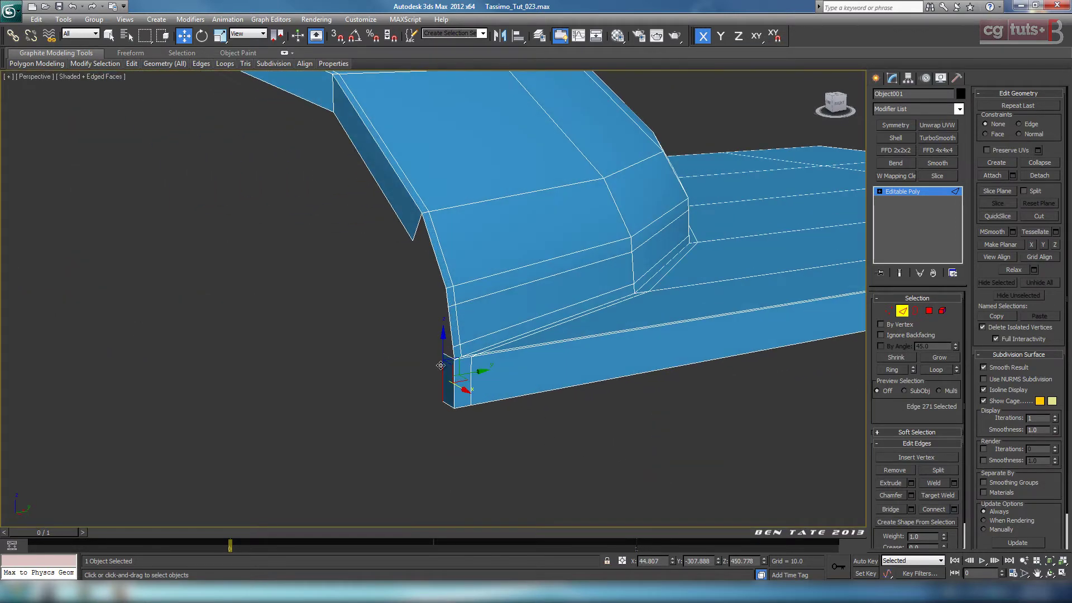
{"action": "middle_click_drag", "start_coordinate": [440, 365], "coordinate": [480, 342], "text": "alt"}
{"action": "scroll", "coordinate": [560, 421], "scroll_direction": "up", "scroll_amount": 3}
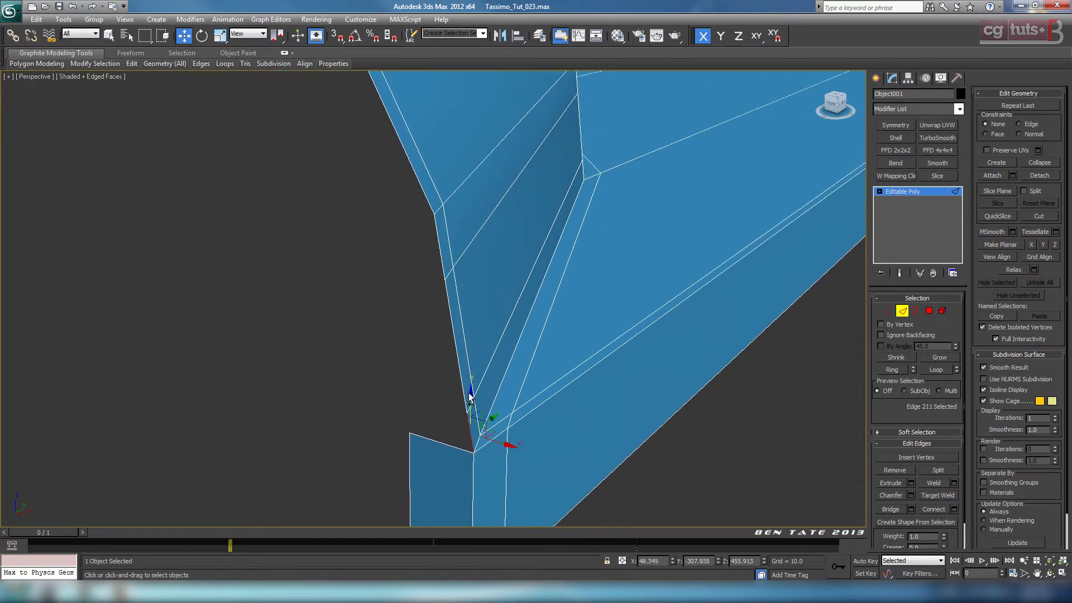
{"action": "left_click", "coordinate": [447, 260], "text": "ctrl"}
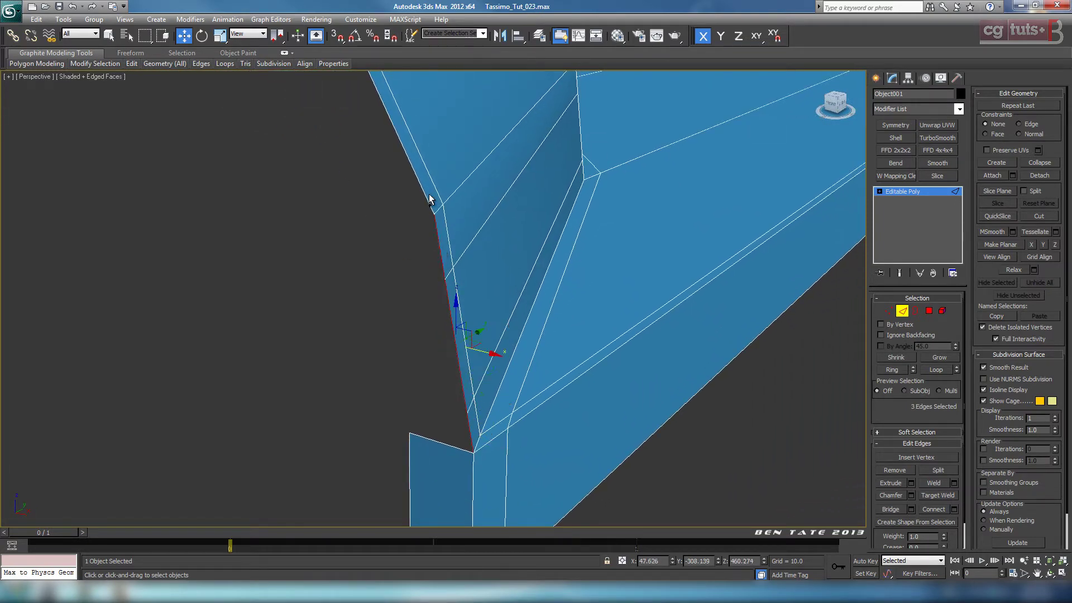
{"action": "key", "text": "alt+w"}
{"action": "middle_click", "coordinate": [614, 246]}
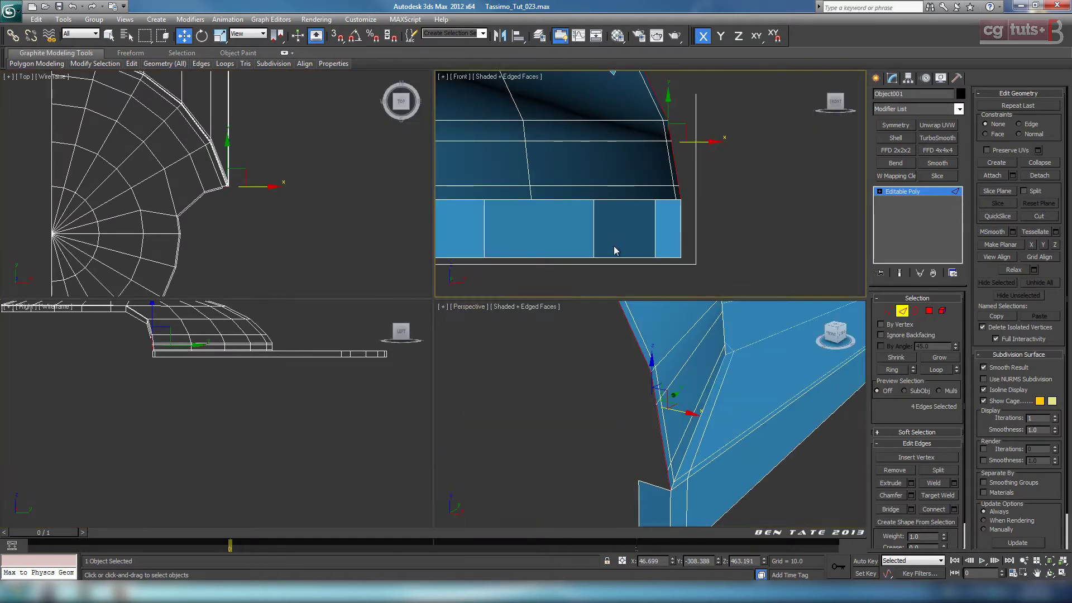
{"action": "key", "text": "alt+w"}
{"action": "middle_click_drag", "start_coordinate": [698, 361], "coordinate": [704, 380]}
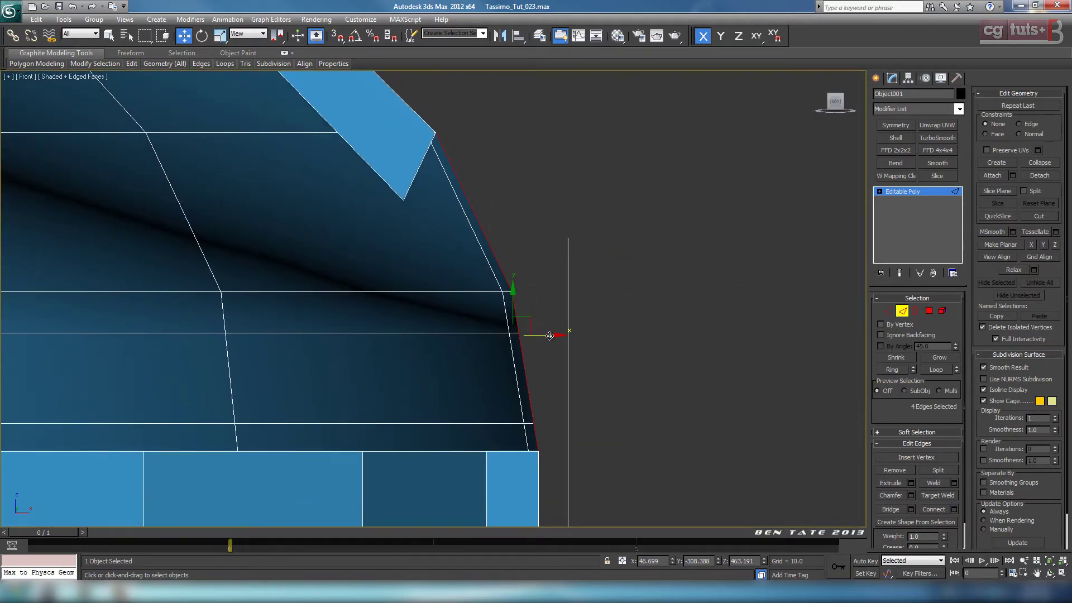
{"action": "left_click_drag", "start_coordinate": [549, 335], "coordinate": [500, 337], "text": "shift"}
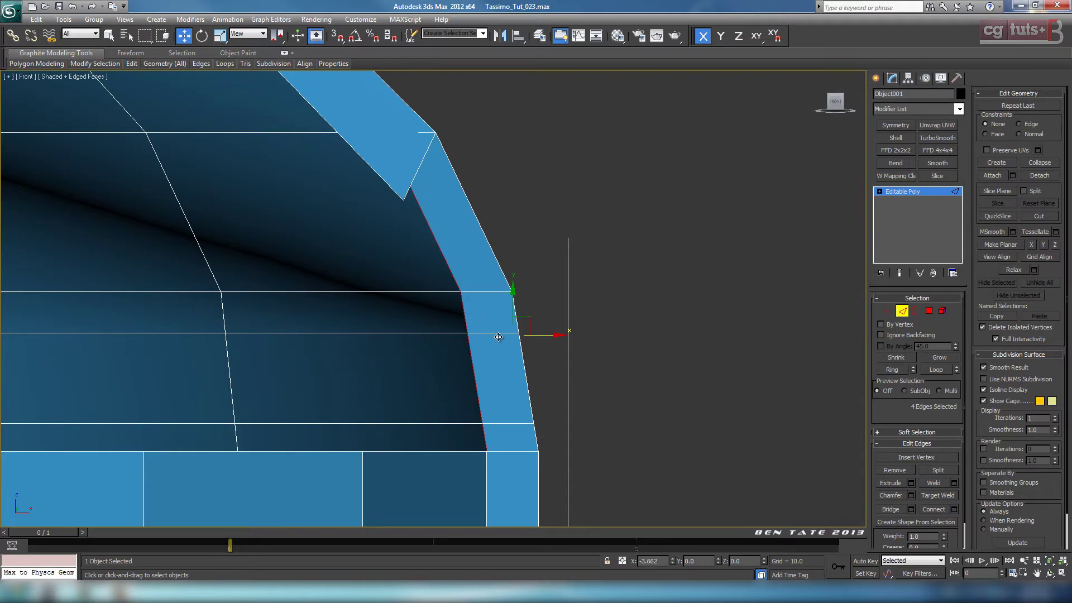
{"action": "scroll", "coordinate": [677, 354], "scroll_direction": "down", "scroll_amount": 2}
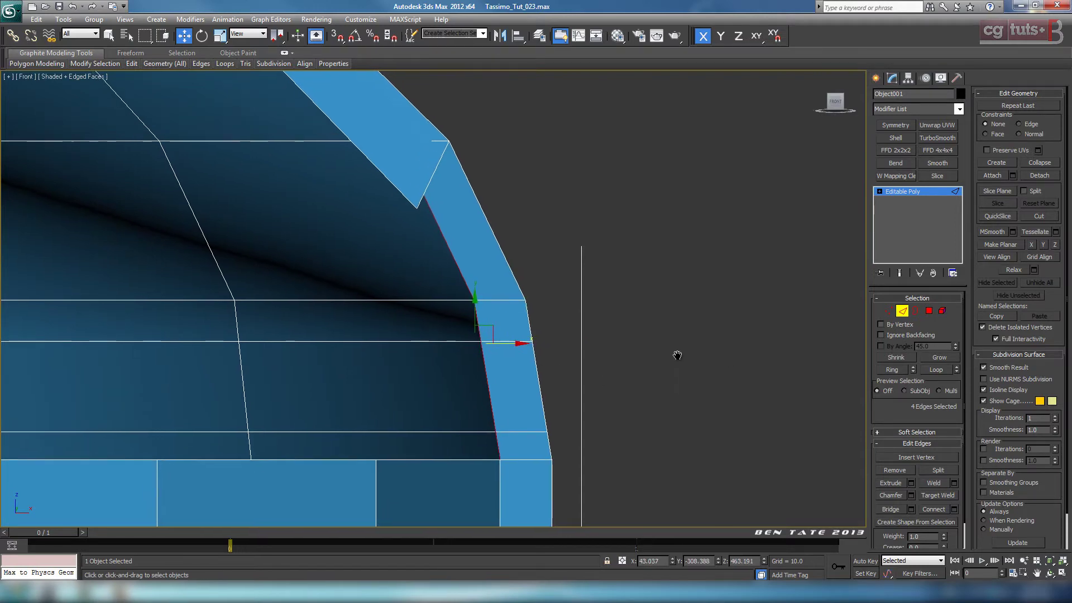
- Move the four extruded rim edges about 0.33 in X and -0.86 in Y, onto the slanted rim line seen from above
{"action": "key", "text": "alt+w"}
{"action": "middle_click", "coordinate": [273, 231]}
{"action": "key", "text": "alt+w"}
{"action": "scroll", "coordinate": [419, 290], "scroll_direction": "up", "scroll_amount": 6}
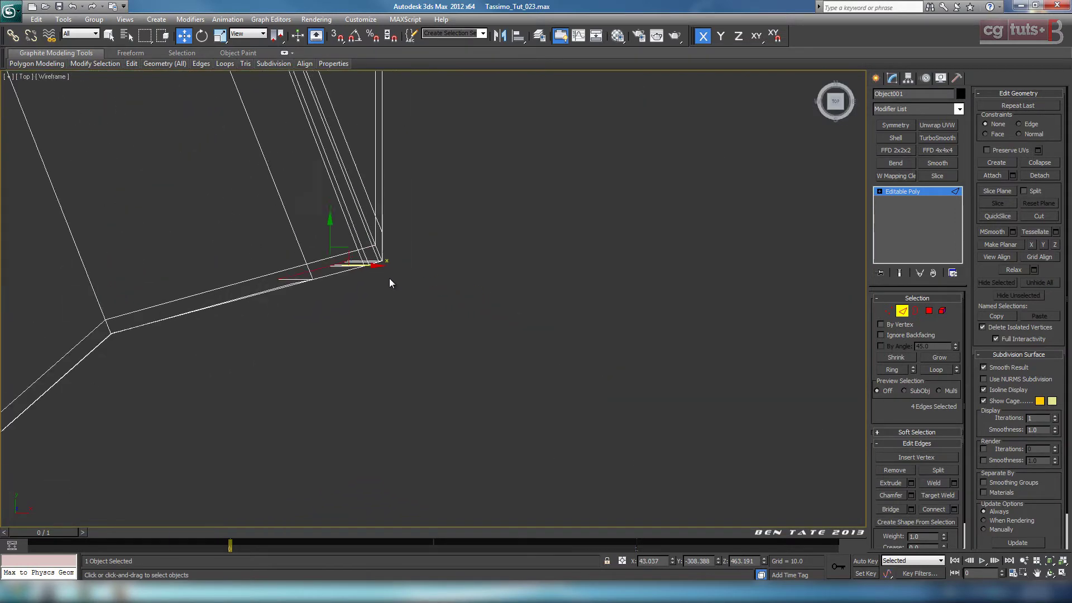
{"action": "middle_click_drag", "start_coordinate": [399, 287], "coordinate": [568, 366]}
{"action": "scroll", "coordinate": [568, 366], "scroll_direction": "up", "scroll_amount": 3}
{"action": "middle_click_drag", "start_coordinate": [489, 306], "coordinate": [473, 224]}
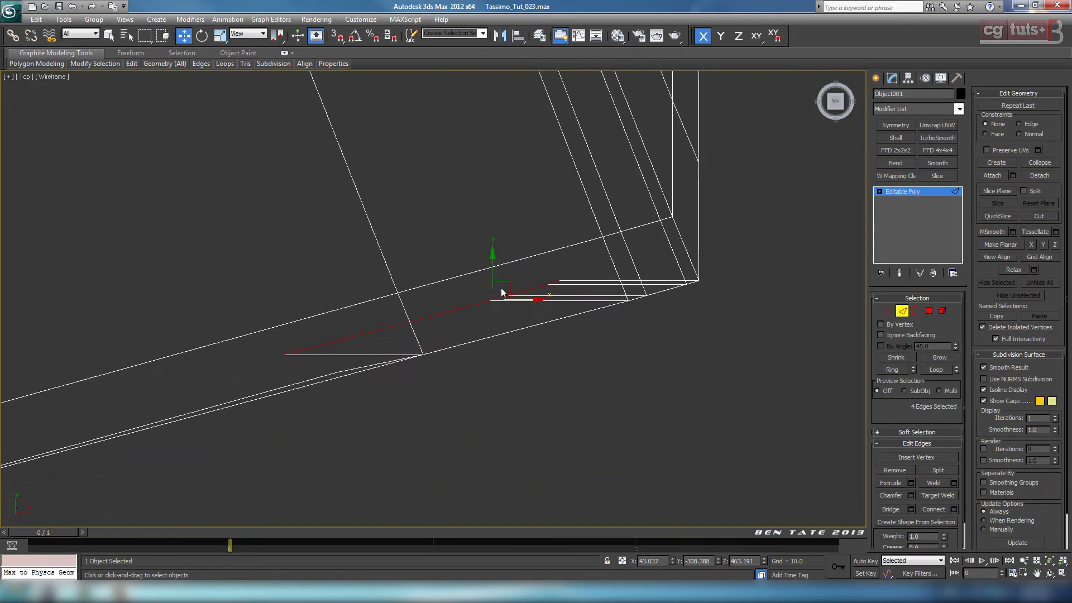
{"action": "left_click_drag", "start_coordinate": [504, 283], "coordinate": [517, 314]}
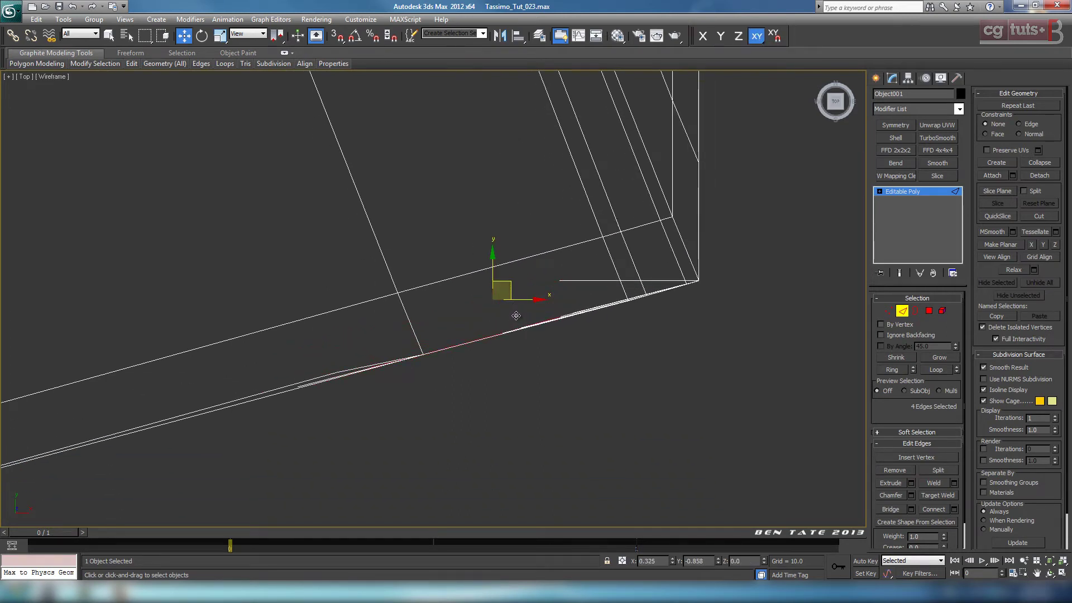
- Shift the four extruded rim edges about 0.34 units further inward along negative X
{"action": "key", "text": "alt+w"}
{"action": "right_click", "coordinate": [646, 431]}
{"action": "key", "text": "alt+w"}
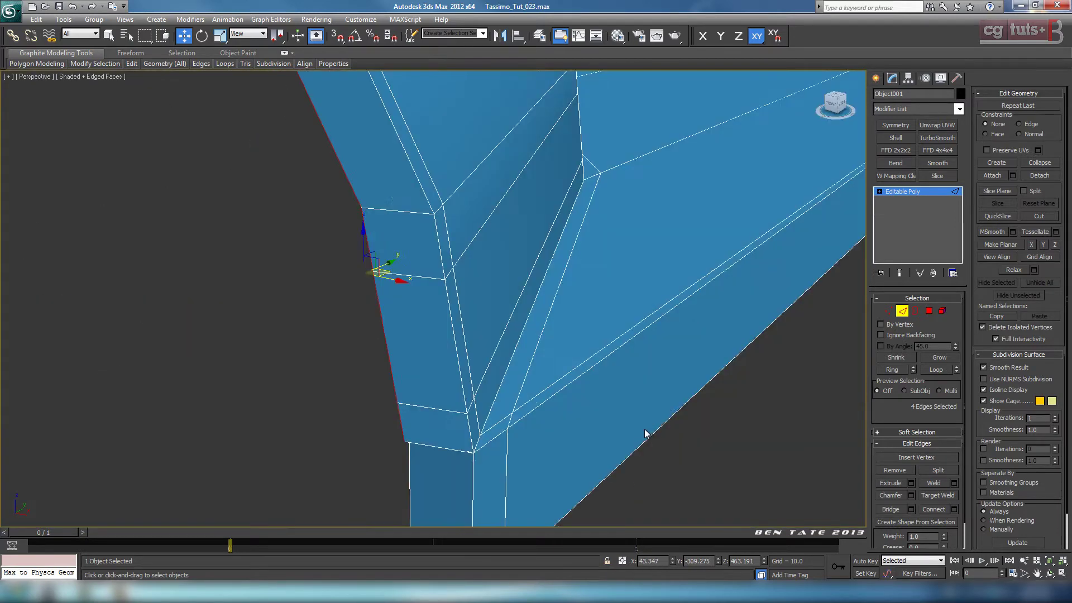
{"action": "scroll", "coordinate": [646, 430], "scroll_direction": "down", "scroll_amount": 3}
{"action": "middle_click_drag", "start_coordinate": [647, 430], "coordinate": [562, 373], "text": "alt"}
{"action": "key", "text": "alt+w"}
{"action": "middle_click", "coordinate": [648, 240]}
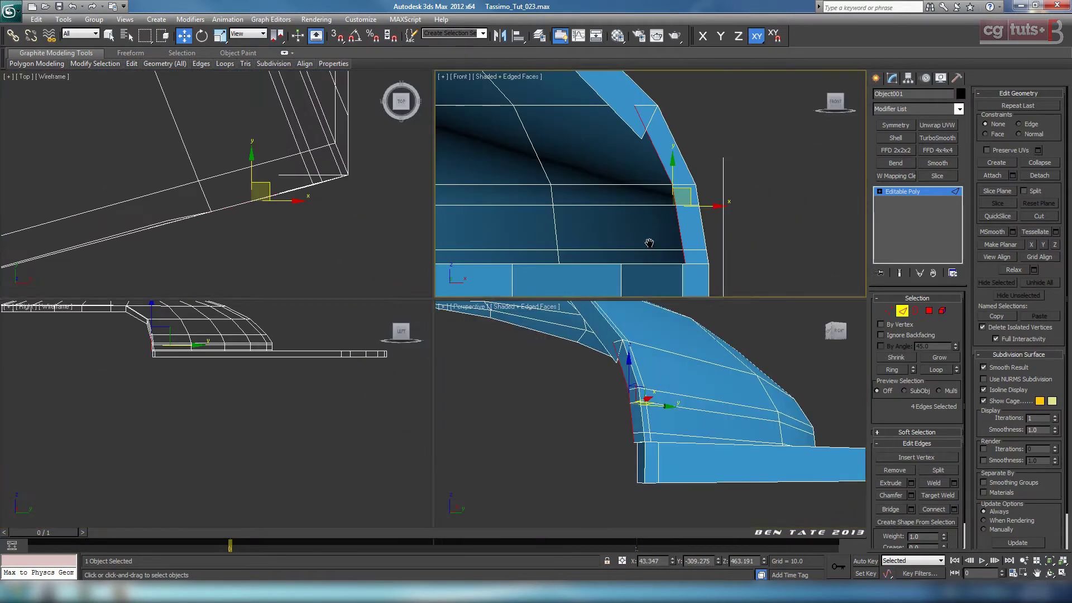
{"action": "key", "text": "alt+w"}
{"action": "middle_click_drag", "start_coordinate": [686, 291], "coordinate": [636, 246]}
{"action": "scroll", "coordinate": [636, 245], "scroll_direction": "up", "scroll_amount": 2}
{"action": "left_click_drag", "start_coordinate": [460, 301], "coordinate": [453, 302]}
- Nudge the four extruded rim edges by about -0.07 units in Y to follow the slanted rim line
{"action": "key", "text": "alt+w"}
{"action": "middle_click", "coordinate": [356, 234]}
{"action": "key", "text": "alt+w"}
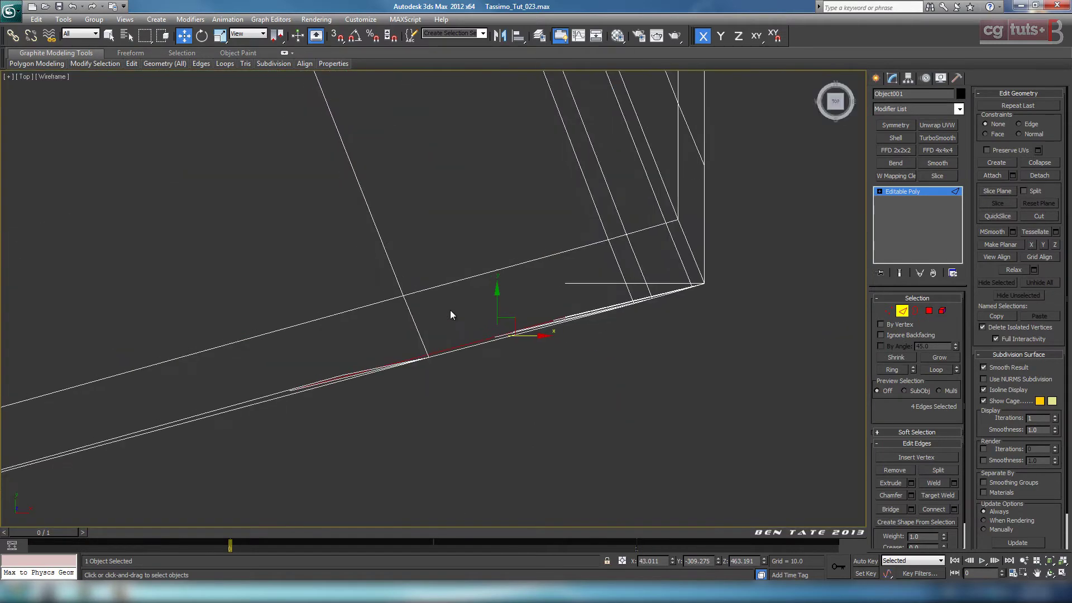
{"action": "scroll", "coordinate": [450, 310], "scroll_direction": "up", "scroll_amount": 1}
{"action": "left_click_drag", "start_coordinate": [561, 342], "coordinate": [562, 347]}
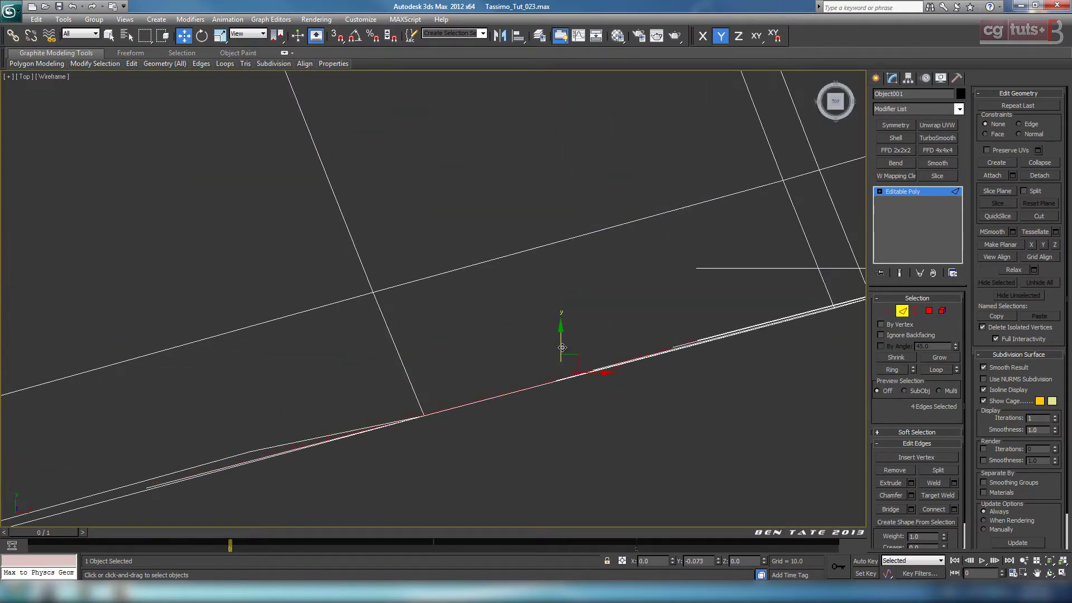
{"action": "scroll", "coordinate": [623, 400], "scroll_direction": "down", "scroll_amount": 1}
- Move the two free vertices of the plate corner's extruded face about -0.97 units in Y onto the slanted rim line
{"action": "key", "text": "alt+w"}
{"action": "middle_click", "coordinate": [660, 444]}
{"action": "key", "text": "alt+w"}
{"action": "middle_click_drag", "start_coordinate": [642, 418], "coordinate": [607, 431], "text": "alt"}
{"action": "key", "text": "alt+w"}
{"action": "middle_click", "coordinate": [308, 184]}
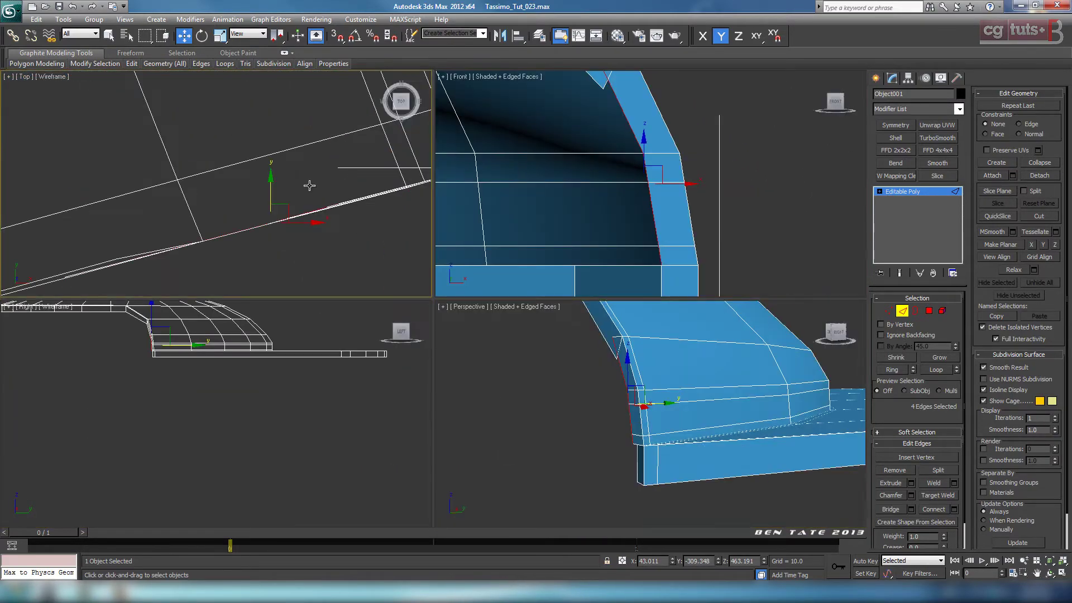
{"action": "key", "text": "alt+w"}
{"action": "middle_click_drag", "start_coordinate": [605, 272], "coordinate": [343, 283]}
{"action": "scroll", "coordinate": [342, 282], "scroll_direction": "down", "scroll_amount": 1}
{"action": "middle_click_drag", "start_coordinate": [532, 328], "coordinate": [472, 343]}
{"action": "scroll", "coordinate": [472, 343], "scroll_direction": "up", "scroll_amount": 1}
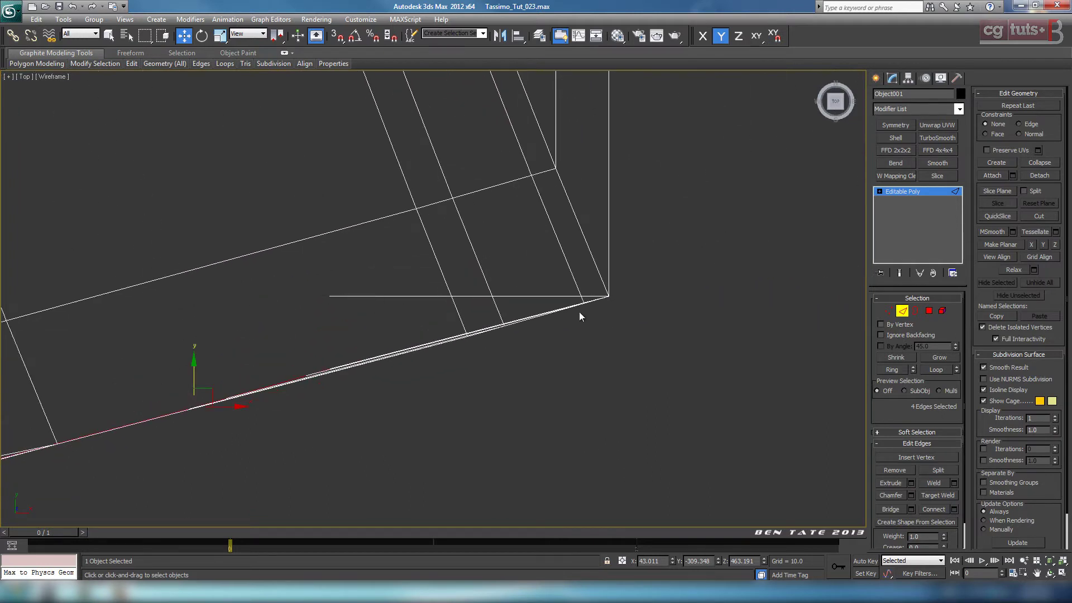
{"action": "left_click", "coordinate": [887, 311]}
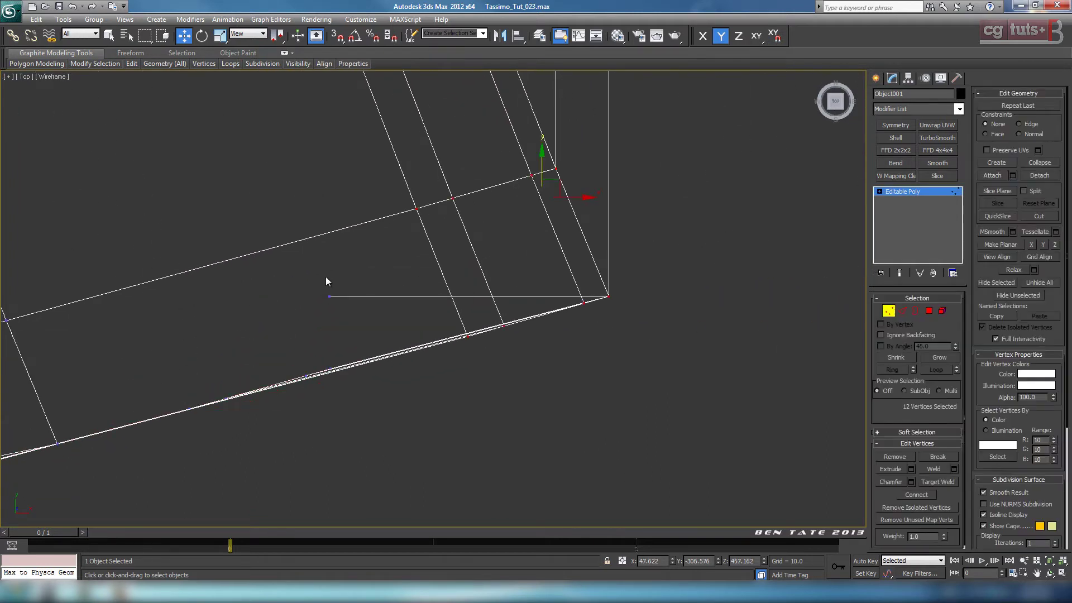
{"action": "left_click_drag", "start_coordinate": [326, 276], "coordinate": [343, 310]}
{"action": "left_click_drag", "start_coordinate": [329, 263], "coordinate": [334, 336]}
- Weld the vertices where the new rim strip meets the plate corner's extruded face
{"action": "key", "text": "alt+w"}
{"action": "middle_click", "coordinate": [662, 457]}
{"action": "key", "text": "alt+w"}
{"action": "mouse_move", "coordinate": [629, 458]}
{"action": "middle_mouse_down", "text": "alt"}
{"action": "mouse_move", "coordinate": [612, 448]}
{"action": "mouse_move", "coordinate": [647, 448]}
{"action": "mouse_move", "coordinate": [617, 451]}
{"action": "middle_mouse_up", "text": "alt"}
{"action": "middle_click_drag", "start_coordinate": [617, 451], "coordinate": [634, 409]}
{"action": "scroll", "coordinate": [580, 390], "scroll_direction": "up", "scroll_amount": 5}
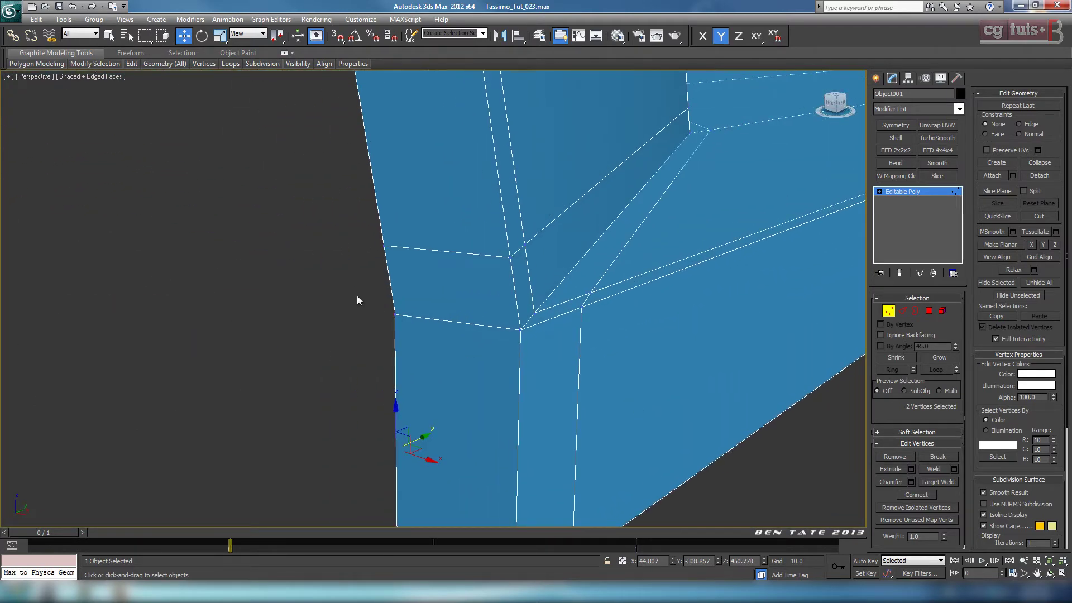
{"action": "left_click", "coordinate": [940, 469]}
- Weld the new strip's upper inner vertex to the existing rim's end vertex with a threshold of about 27
{"action": "middle_click_drag", "start_coordinate": [617, 287], "coordinate": [527, 302], "text": "alt"}
{"action": "middle_click_drag", "start_coordinate": [656, 319], "coordinate": [662, 334]}
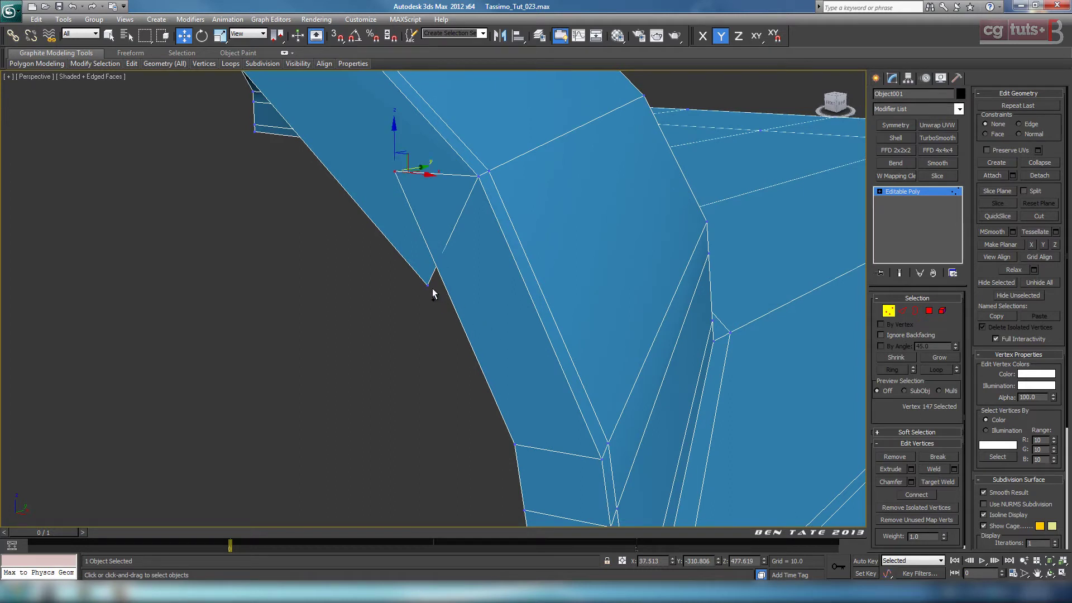
{"action": "left_click", "coordinate": [953, 469]}
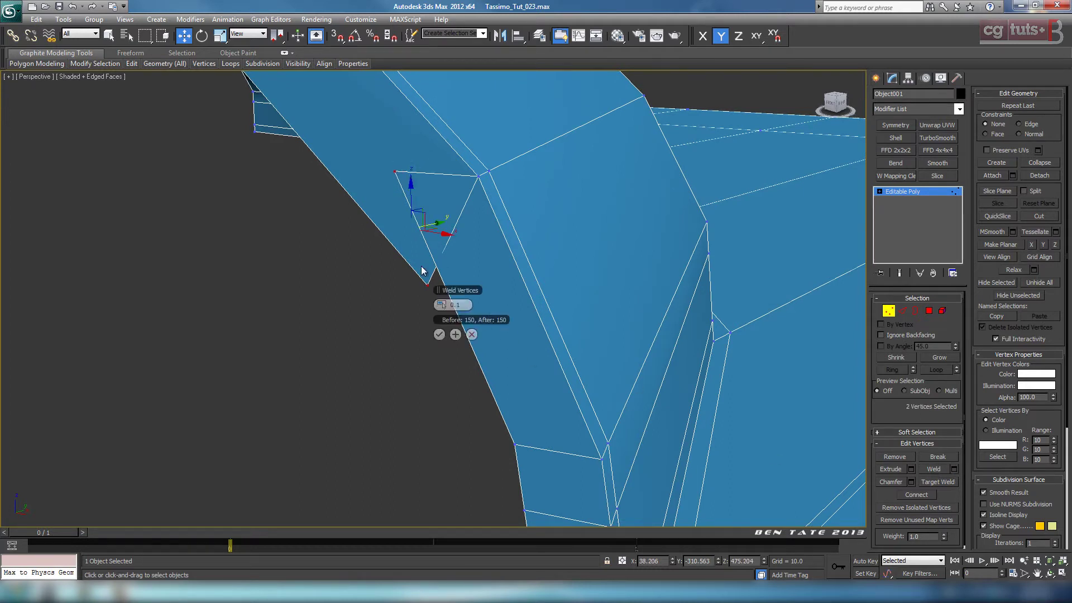
{"action": "left_click_drag", "start_coordinate": [505, 315], "coordinate": [585, 325]}
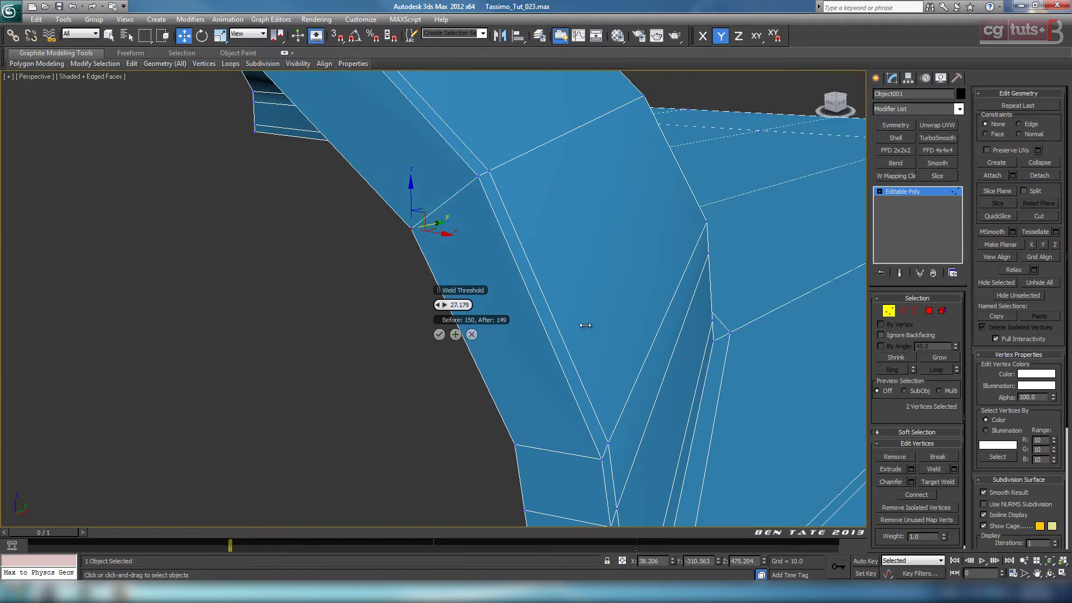
{"action": "middle_click_drag", "start_coordinate": [441, 345], "coordinate": [592, 410], "text": "alt"}
- Move the newly welded rim vertex about -0.078 units in Y in the Top view onto the slanted rim line
{"action": "key", "text": "alt+w"}
{"action": "right_click", "coordinate": [297, 229]}
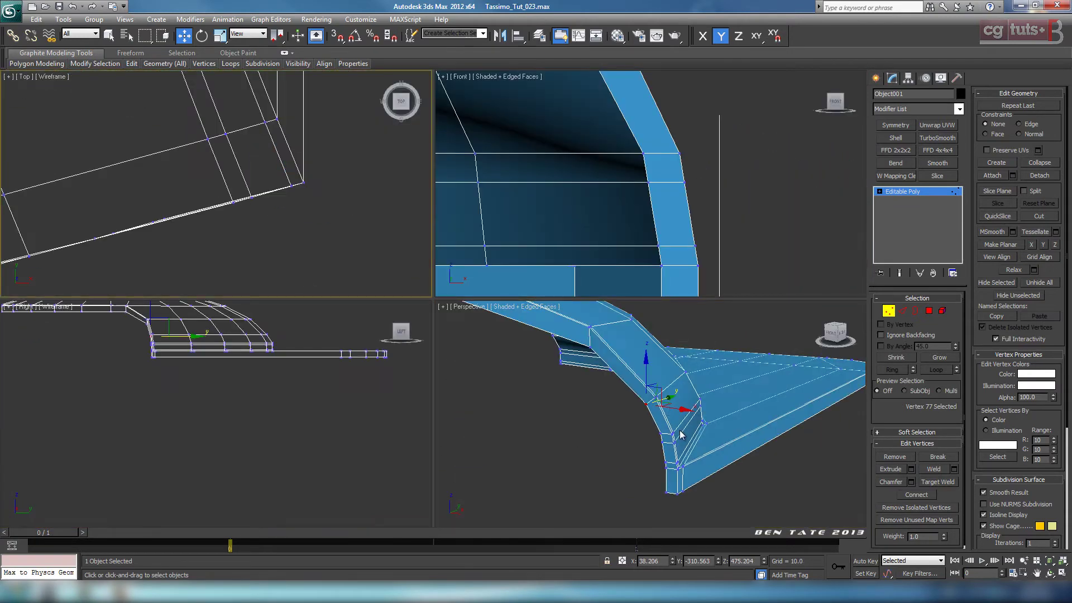
{"action": "middle_click_drag", "start_coordinate": [352, 127], "coordinate": [357, 235]}
{"action": "scroll", "coordinate": [354, 225], "scroll_direction": "down", "scroll_amount": 5}
{"action": "middle_click_drag", "start_coordinate": [295, 202], "coordinate": [379, 138]}
{"action": "scroll", "coordinate": [232, 219], "scroll_direction": "up", "scroll_amount": 6}
{"action": "middle_click_drag", "start_coordinate": [232, 239], "coordinate": [362, 178]}
{"action": "key", "text": "alt+w"}
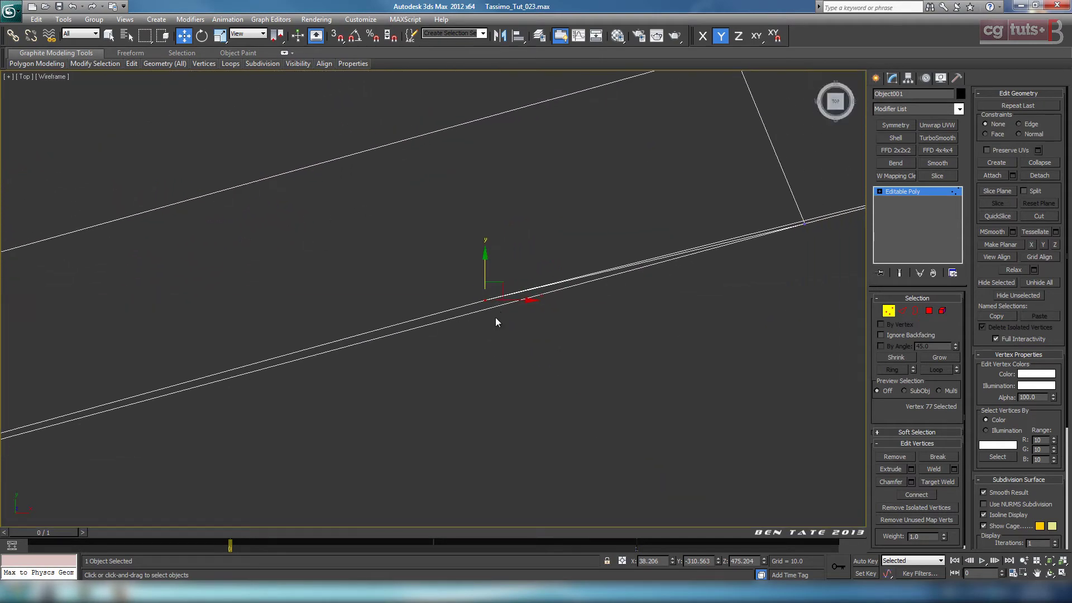
{"action": "scroll", "coordinate": [525, 333], "scroll_direction": "down", "scroll_amount": 4}
{"action": "middle_click_drag", "start_coordinate": [524, 328], "coordinate": [524, 322]}
{"action": "scroll", "coordinate": [495, 313], "scroll_direction": "up", "scroll_amount": 5}
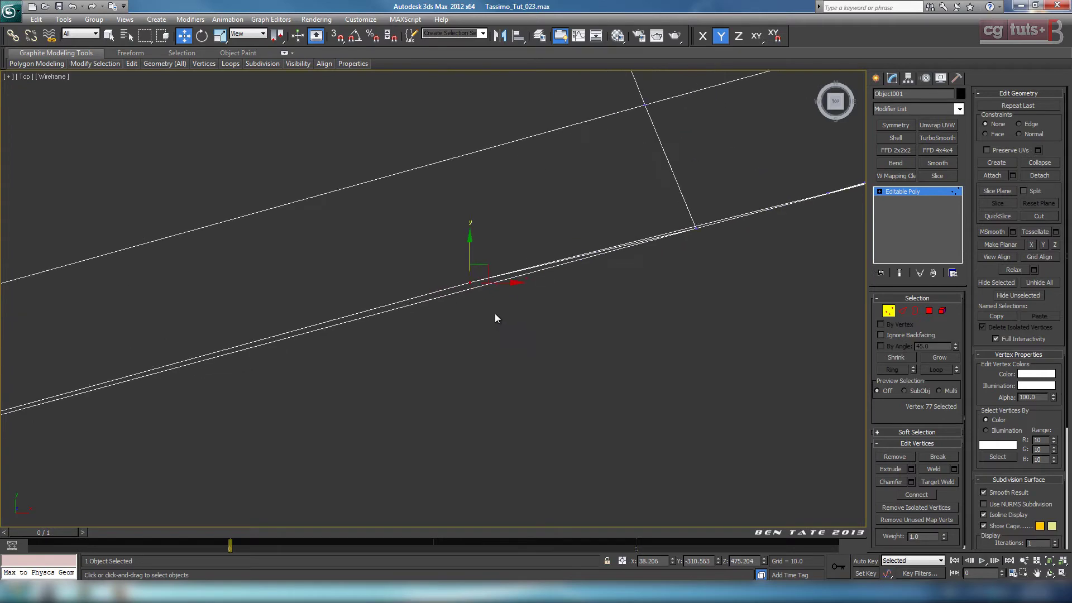
{"action": "left_click_drag", "start_coordinate": [505, 228], "coordinate": [506, 238]}
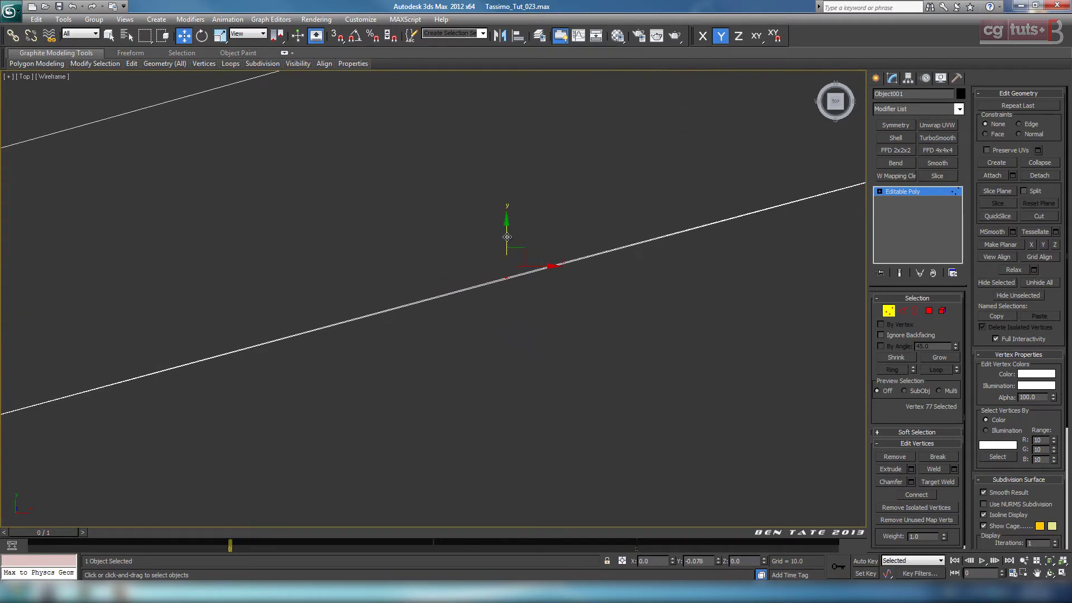
- Connect the ring of short edges across the rim's thickness with one segment at a slide of -53
{"action": "key", "text": "alt+w"}
{"action": "right_click", "coordinate": [669, 400]}
{"action": "key", "text": "alt+w"}
{"action": "middle_click_drag", "start_coordinate": [634, 383], "coordinate": [577, 306], "text": "alt"}
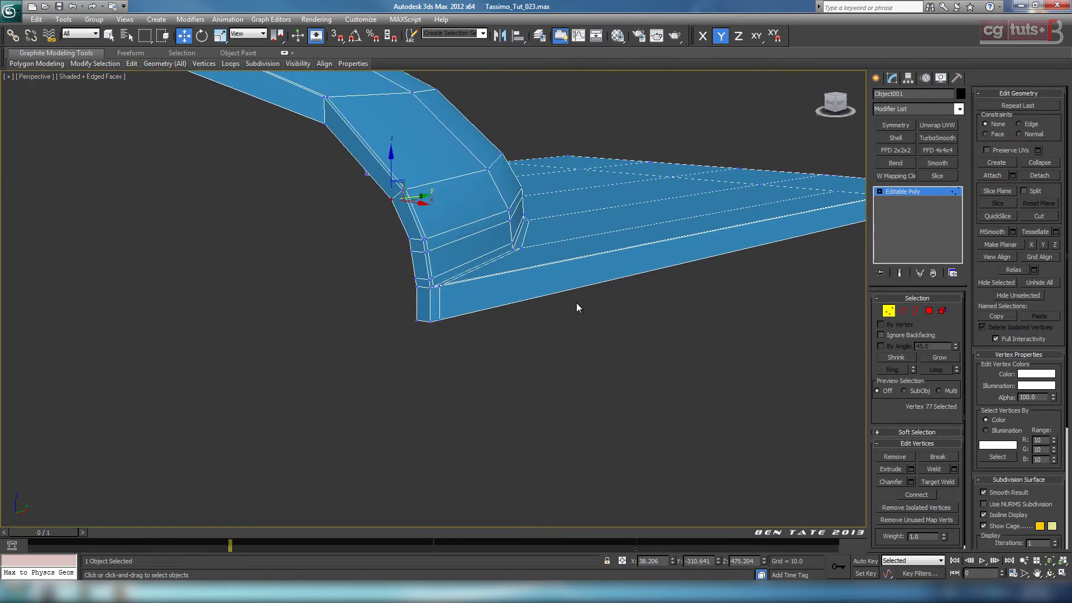
{"action": "scroll", "coordinate": [558, 312], "scroll_direction": "up", "scroll_amount": 4}
{"action": "middle_click_drag", "start_coordinate": [565, 351], "coordinate": [819, 355], "text": "alt"}
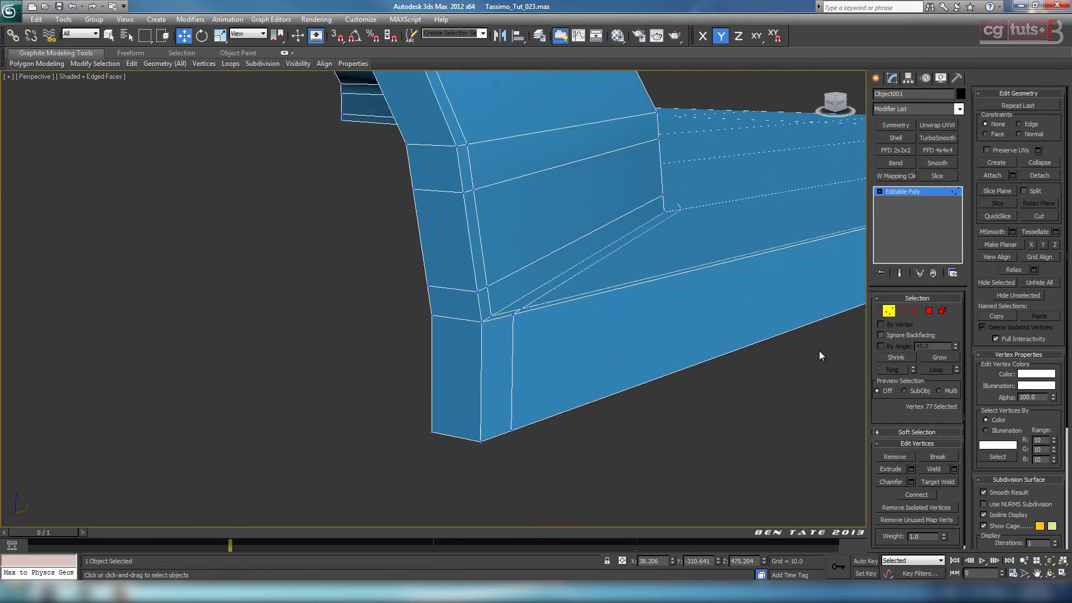
{"action": "left_click", "coordinate": [900, 312]}
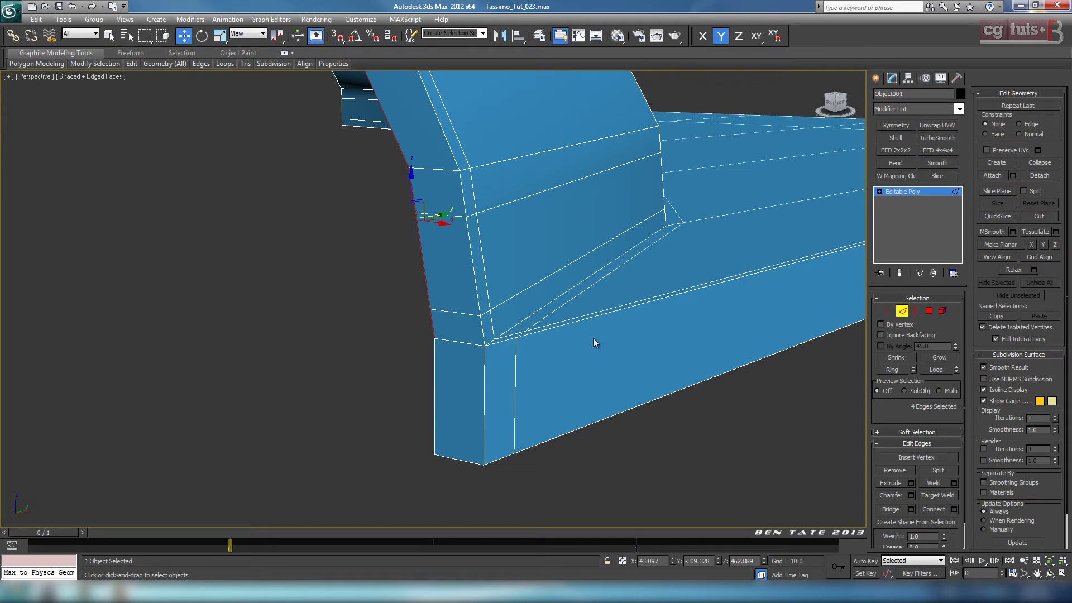
{"action": "left_click", "coordinate": [463, 314]}
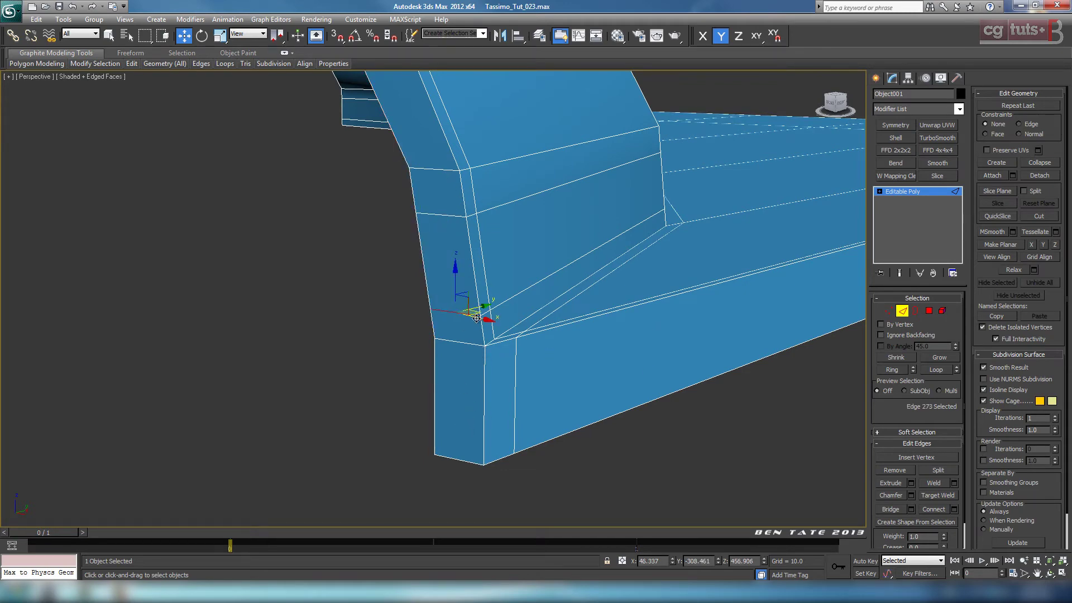
{"action": "left_click", "coordinate": [891, 370]}
{"action": "scroll", "coordinate": [617, 358], "scroll_direction": "down", "scroll_amount": 5}
{"action": "middle_click_drag", "start_coordinate": [600, 331], "coordinate": [629, 351]}
{"action": "scroll", "coordinate": [625, 349], "scroll_direction": "up", "scroll_amount": 5}
{"action": "middle_click_drag", "start_coordinate": [687, 366], "coordinate": [503, 283]}
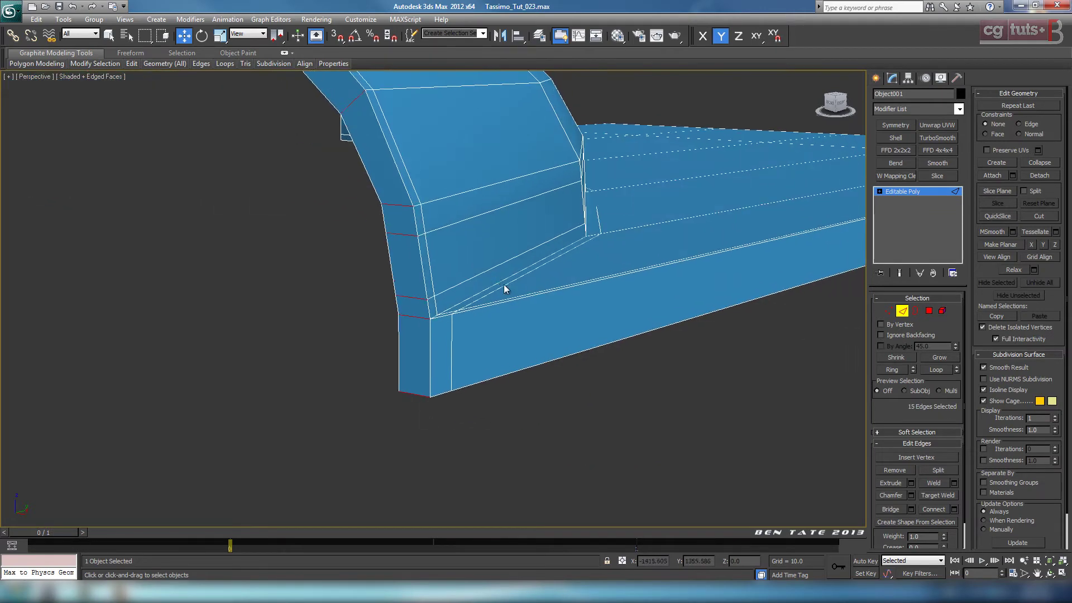
{"action": "scroll", "coordinate": [504, 283], "scroll_direction": "up", "scroll_amount": 4}
{"action": "left_click", "coordinate": [952, 509]}
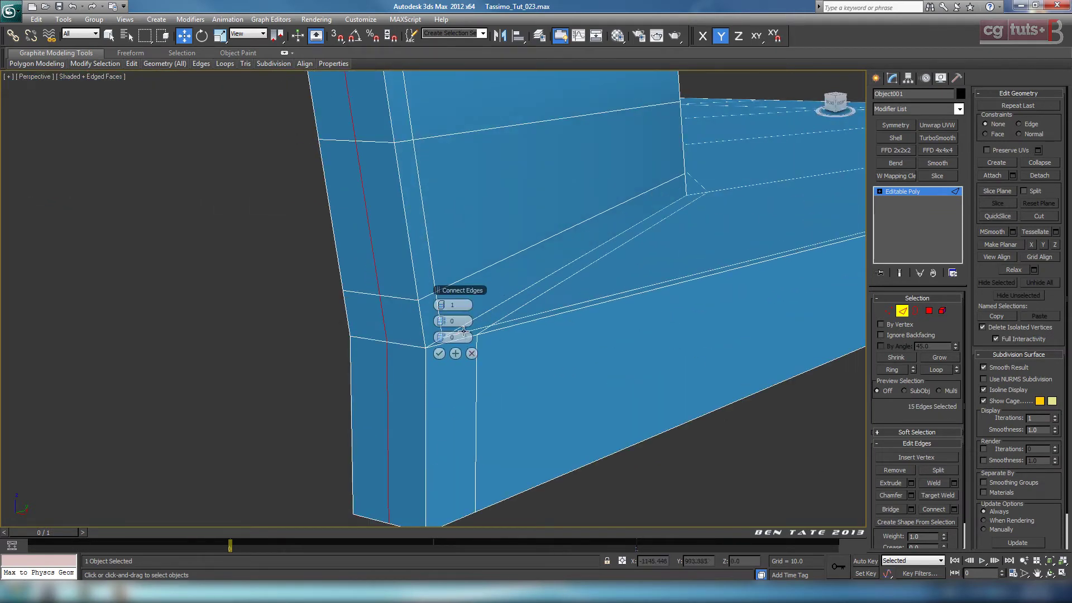
{"action": "left_click_drag", "start_coordinate": [441, 338], "coordinate": [338, 332]}
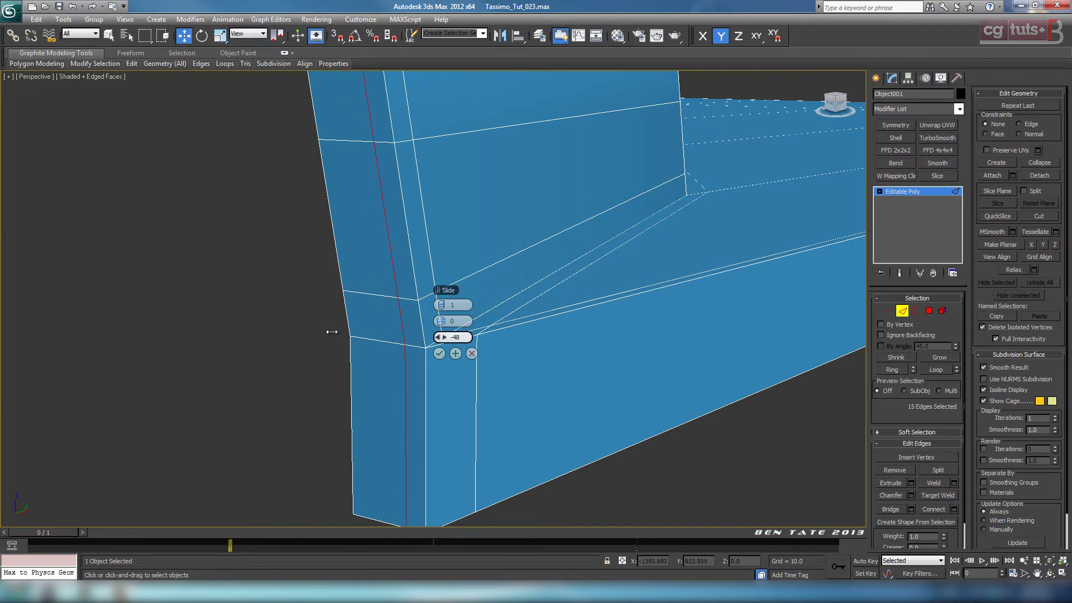
{"action": "middle_click_drag", "start_coordinate": [321, 333], "coordinate": [385, 385], "text": "alt"}
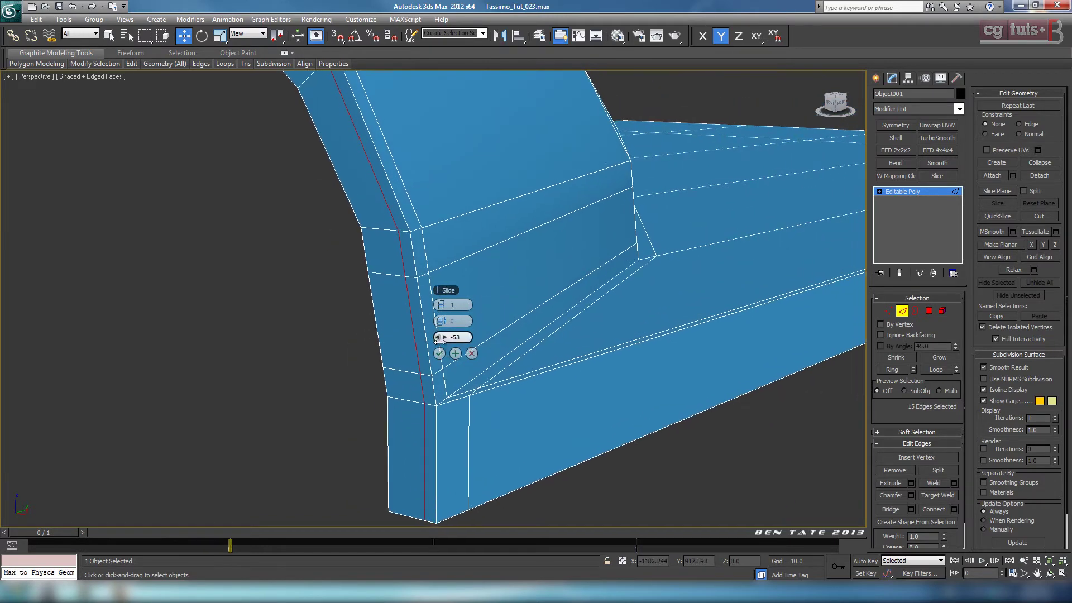
{"action": "left_click", "coordinate": [440, 354]}
- Connect the ring of vertical edges around the plate's side with one segment at a slide of -77, and finish edge editing
{"action": "mouse_move", "coordinate": [439, 355]}
{"action": "middle_mouse_down", "text": "alt"}
{"action": "mouse_move", "coordinate": [493, 378]}
{"action": "mouse_move", "coordinate": [443, 347]}
{"action": "middle_mouse_up", "text": "alt"}
{"action": "left_click", "coordinate": [893, 371]}
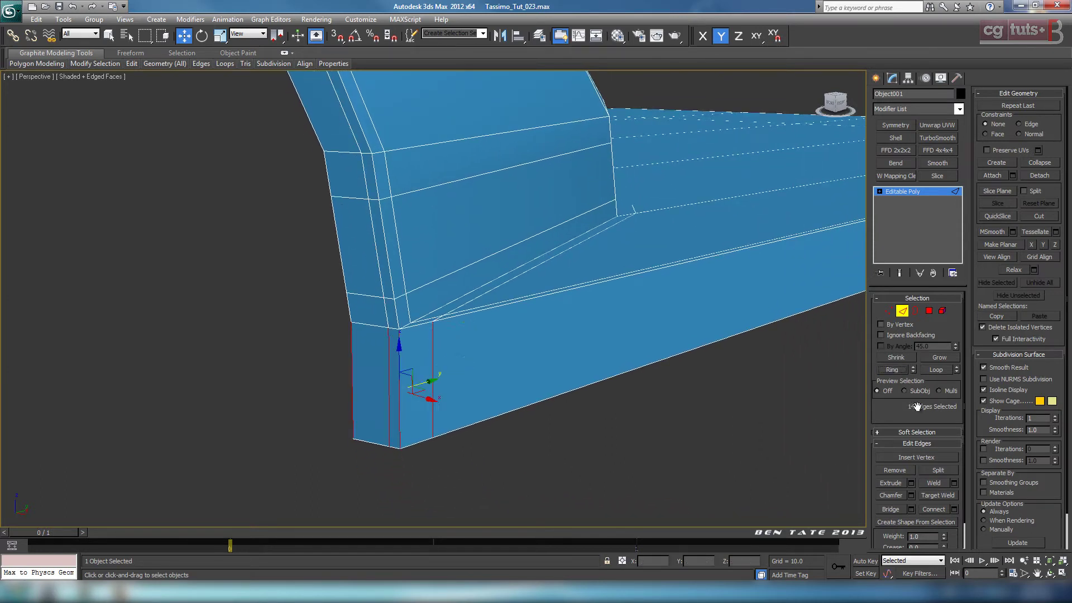
{"action": "left_click", "coordinate": [954, 509]}
{"action": "left_click_drag", "start_coordinate": [448, 339], "coordinate": [401, 338]}
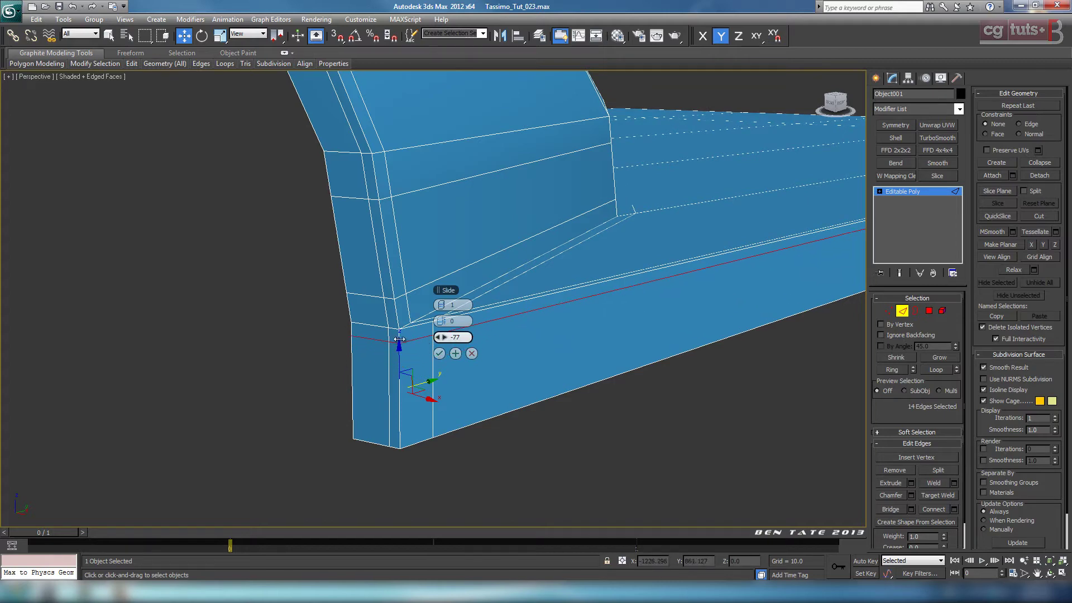
{"action": "left_click", "coordinate": [438, 353]}
{"action": "middle_click_drag", "start_coordinate": [544, 351], "coordinate": [592, 333], "text": "alt"}
{"action": "middle_click_drag", "start_coordinate": [537, 298], "coordinate": [544, 305], "text": "alt"}
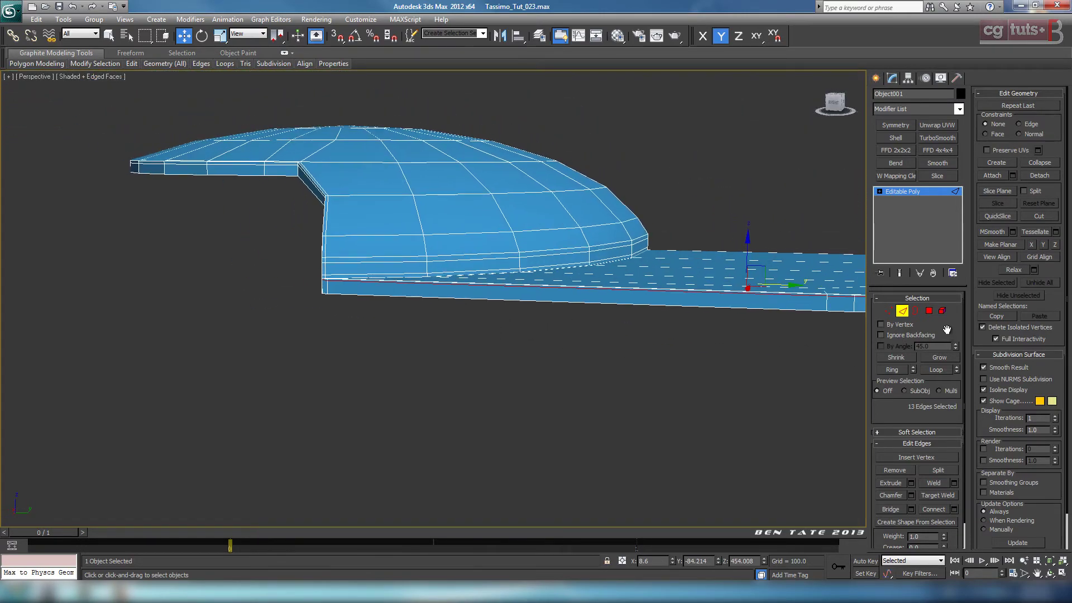
{"action": "left_click", "coordinate": [905, 311]}
- Mirror the half lid across X with a Symmetry modifier and collapse it to an Editable Poly
{"action": "middle_click_drag", "start_coordinate": [600, 325], "coordinate": [610, 334], "text": "alt"}
{"action": "scroll", "coordinate": [610, 335], "scroll_direction": "down", "scroll_amount": 3}
{"action": "middle_click_drag", "start_coordinate": [534, 293], "coordinate": [607, 337], "text": "alt"}
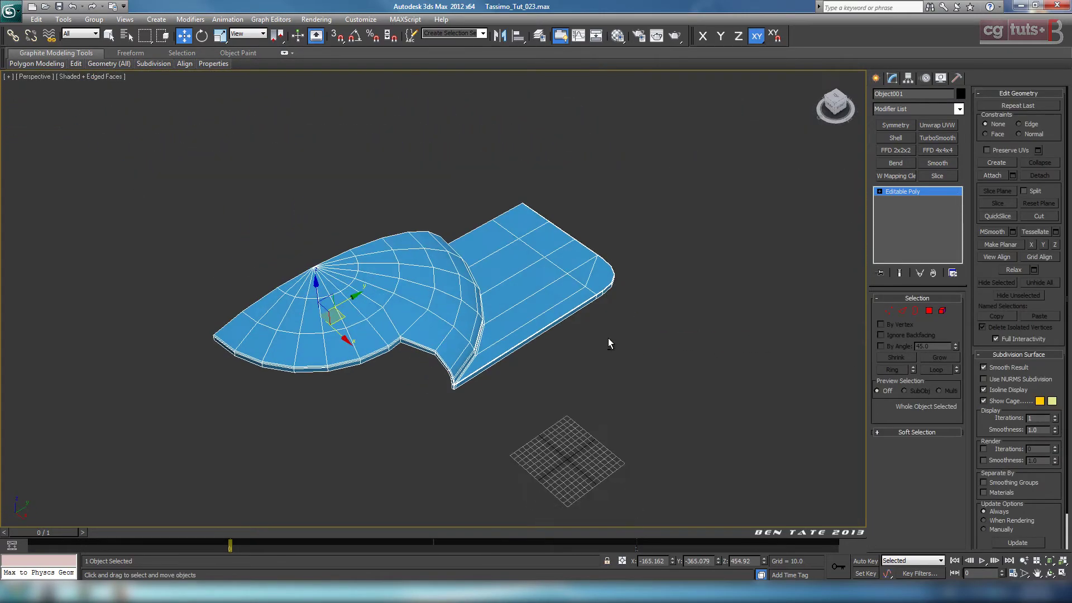
{"action": "key", "text": "alt+w"}
{"action": "key", "text": "alt+w"}
{"action": "key", "text": "z"}
{"action": "middle_click_drag", "start_coordinate": [538, 262], "coordinate": [553, 263]}
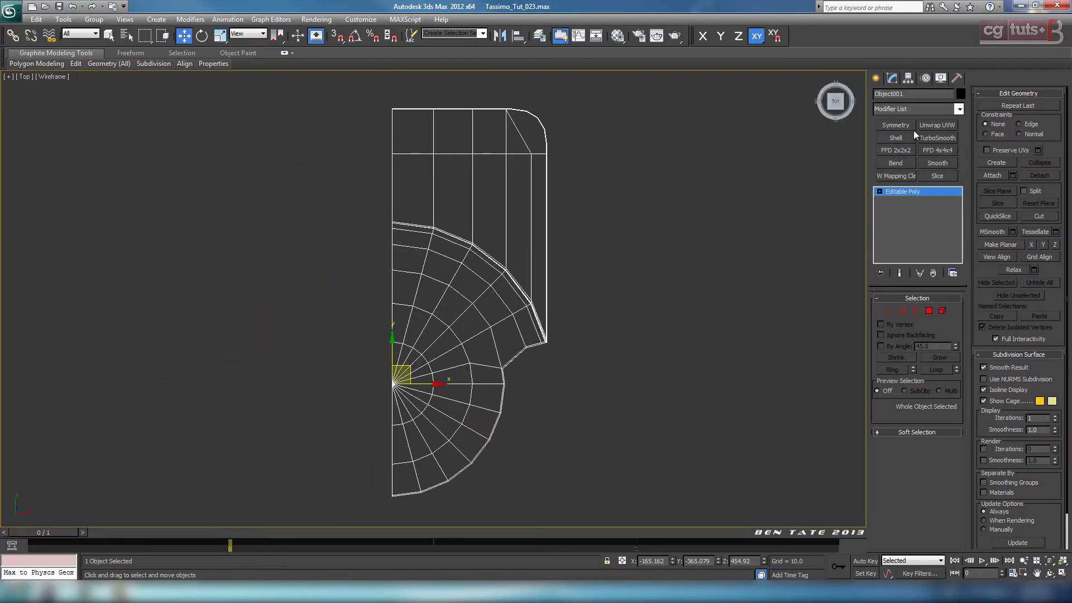
{"action": "left_click", "coordinate": [896, 125]}
{"action": "right_click", "coordinate": [476, 226]}
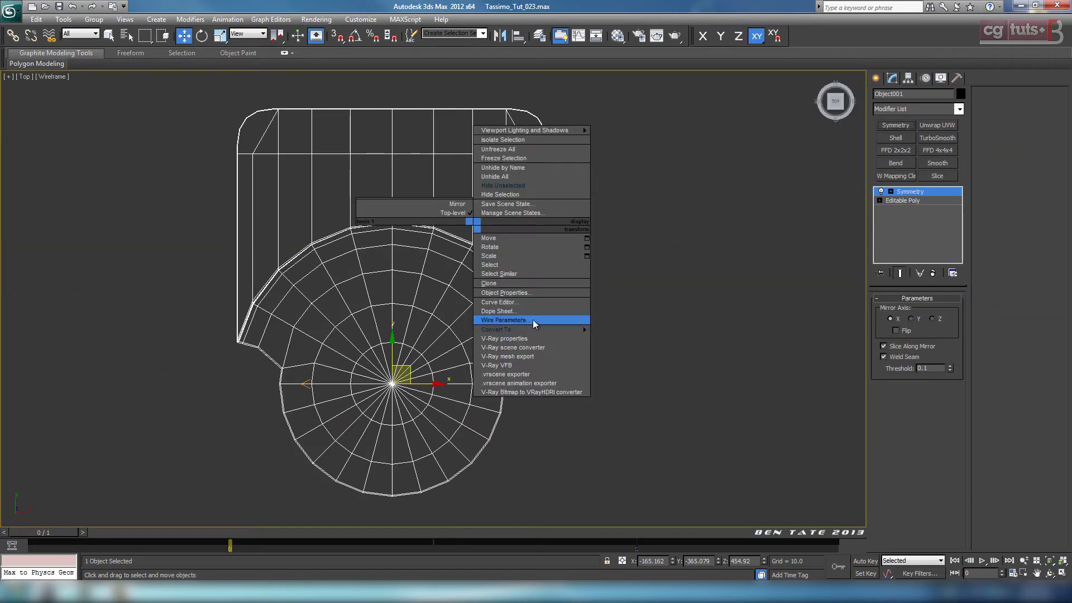
{"action": "mouse_move", "coordinate": [581, 330]}
{"action": "left_click", "coordinate": [621, 338]}
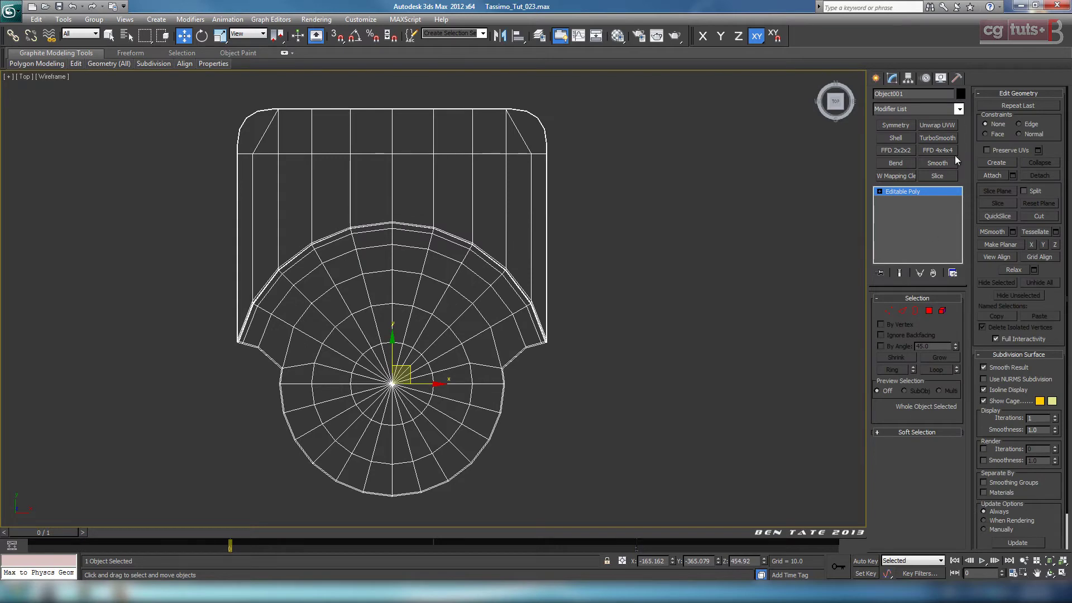
- Add a TurboSmooth modifier to the lid with 2 iterations and Isoline Display enabled
{"action": "left_click", "coordinate": [936, 138]}
{"action": "left_click", "coordinate": [954, 316]}
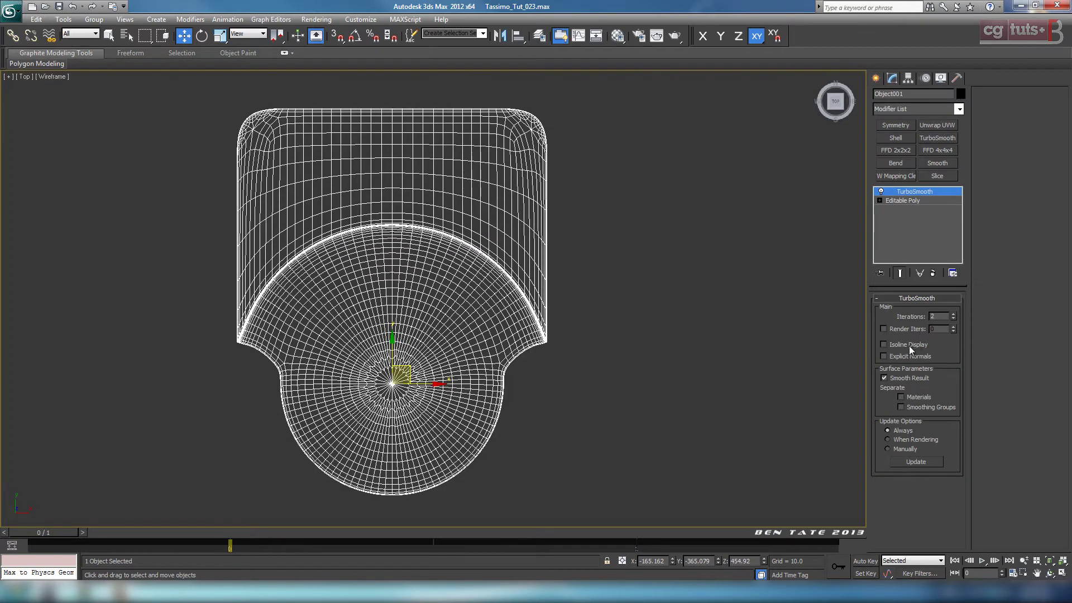
{"action": "left_click", "coordinate": [909, 345]}
- Examine the smoothed lid's rim, corner and underside in the shaded perspective view without edges
{"action": "key", "text": "p"}
{"action": "key", "text": "F4"}
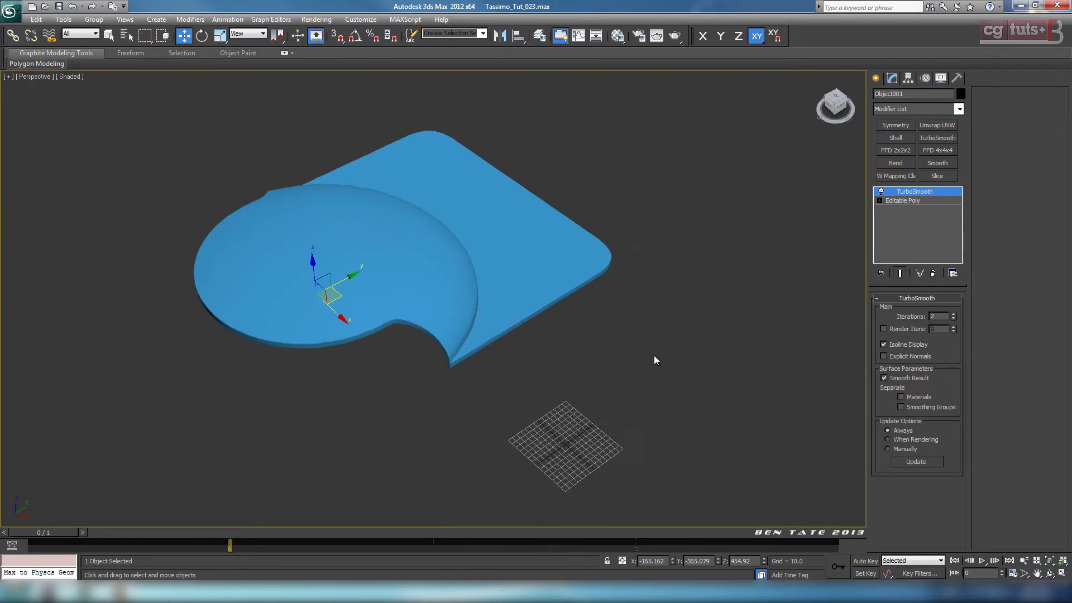
{"action": "scroll", "coordinate": [647, 362], "scroll_direction": "up", "scroll_amount": 5}
{"action": "mouse_move", "coordinate": [641, 366]}
{"action": "middle_mouse_down", "text": "alt"}
{"action": "mouse_move", "coordinate": [660, 337]}
{"action": "mouse_move", "coordinate": [627, 327]}
{"action": "mouse_move", "coordinate": [641, 348]}
{"action": "mouse_move", "coordinate": [641, 402]}
{"action": "mouse_move", "coordinate": [604, 367]}
{"action": "mouse_move", "coordinate": [395, 356]}
{"action": "mouse_move", "coordinate": [414, 360]}
{"action": "mouse_move", "coordinate": [404, 361]}
{"action": "mouse_move", "coordinate": [397, 329]}
{"action": "middle_mouse_up", "text": "alt"}
{"action": "scroll", "coordinate": [645, 354], "scroll_direction": "up", "scroll_amount": 5}
{"action": "scroll", "coordinate": [650, 391], "scroll_direction": "down", "scroll_amount": 4}
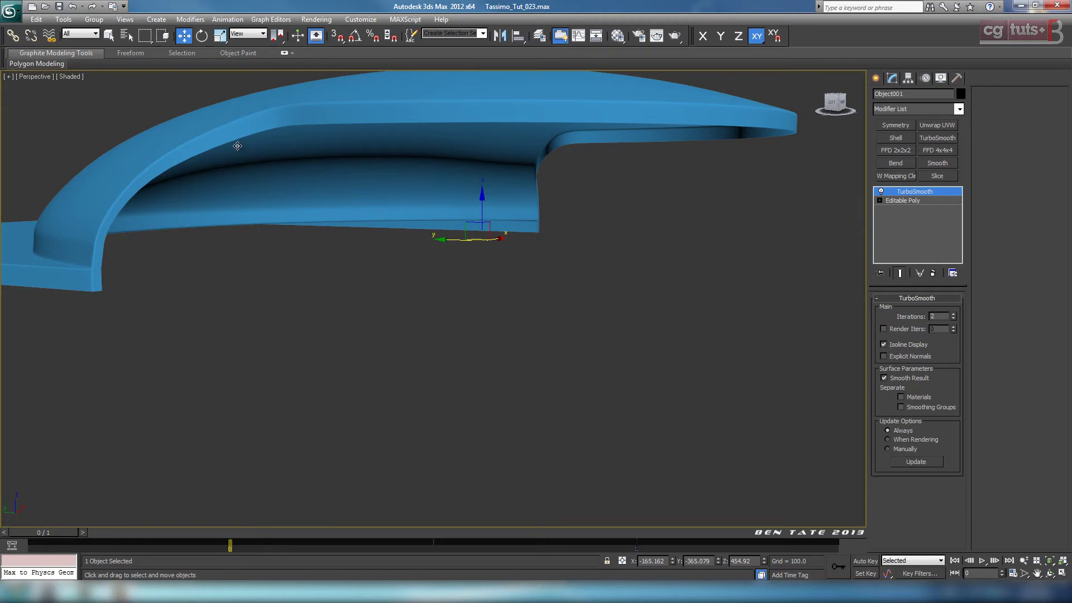
{"action": "middle_click_drag", "start_coordinate": [277, 150], "coordinate": [284, 171]}
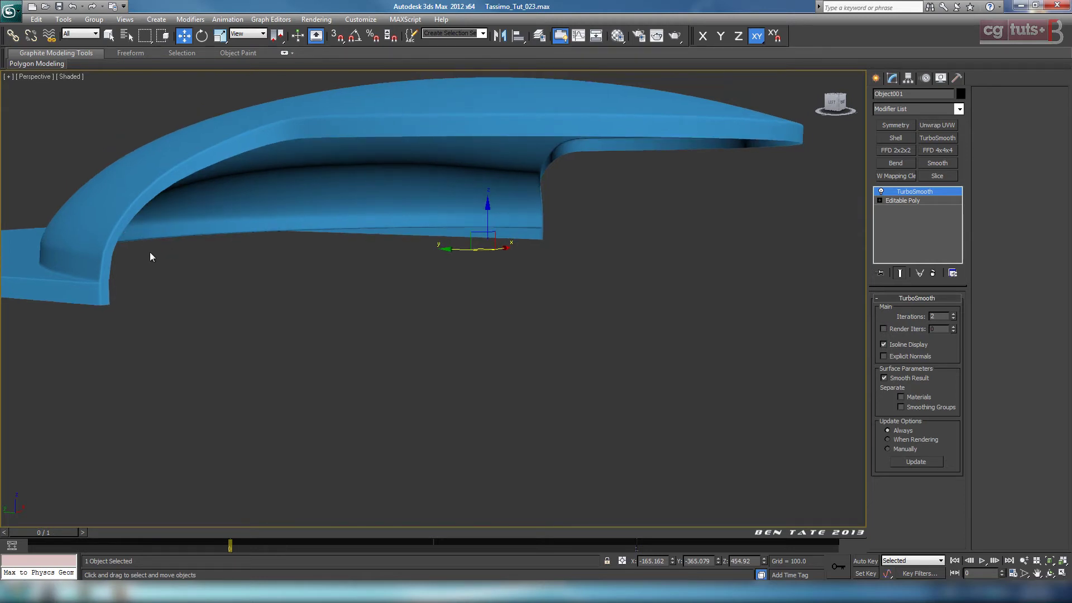
{"action": "middle_click_drag", "start_coordinate": [149, 256], "coordinate": [641, 349]}
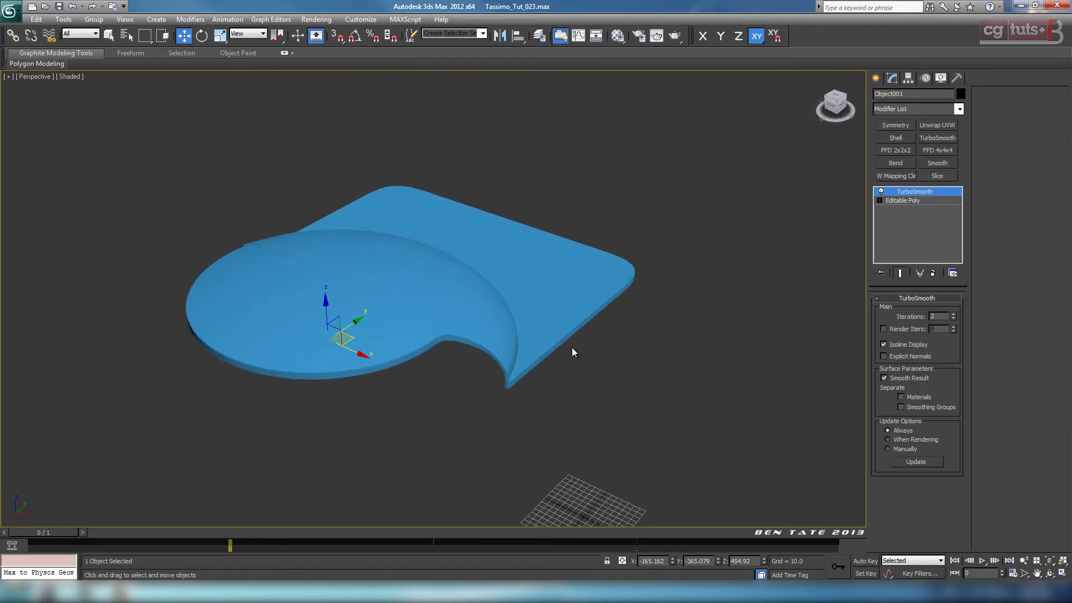
- Move the bottom vertices of the lid's flat plate about -11.1 units in Y in the Right view to thicken it
{"action": "key", "text": "alt+w"}
{"action": "right_click", "coordinate": [308, 400]}
{"action": "key", "text": "alt+w"}
{"action": "middle_click_drag", "start_coordinate": [811, 319], "coordinate": [811, 409]}
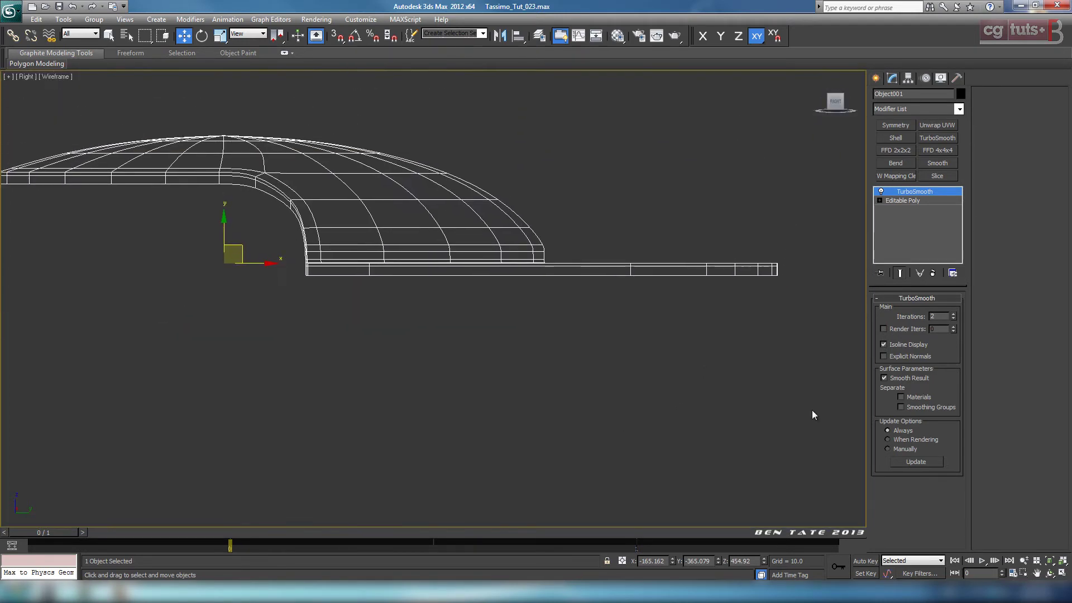
{"action": "left_click", "coordinate": [909, 200]}
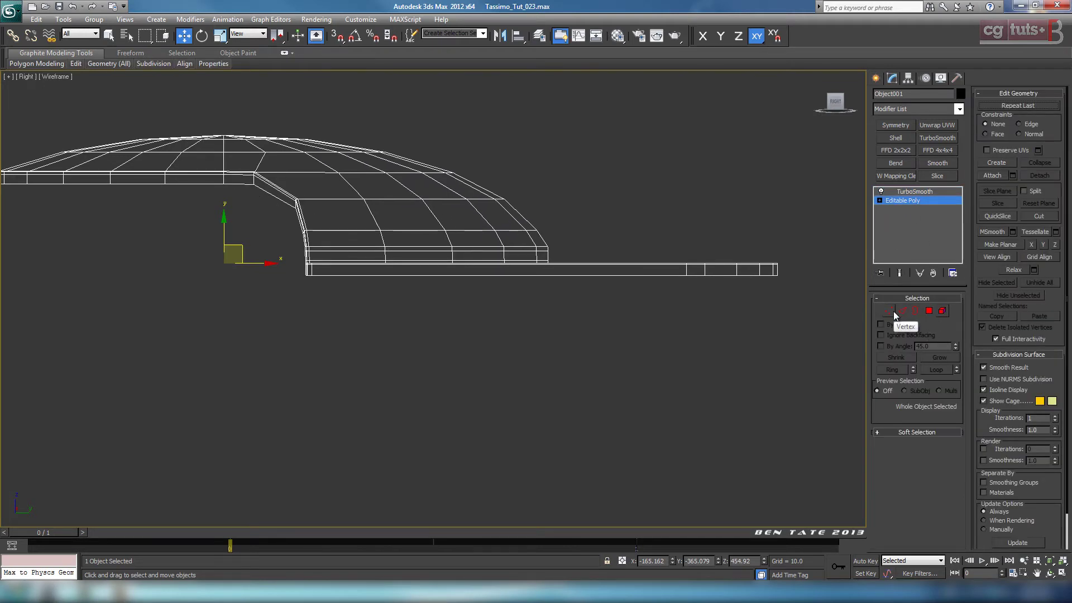
{"action": "left_click", "coordinate": [890, 310]}
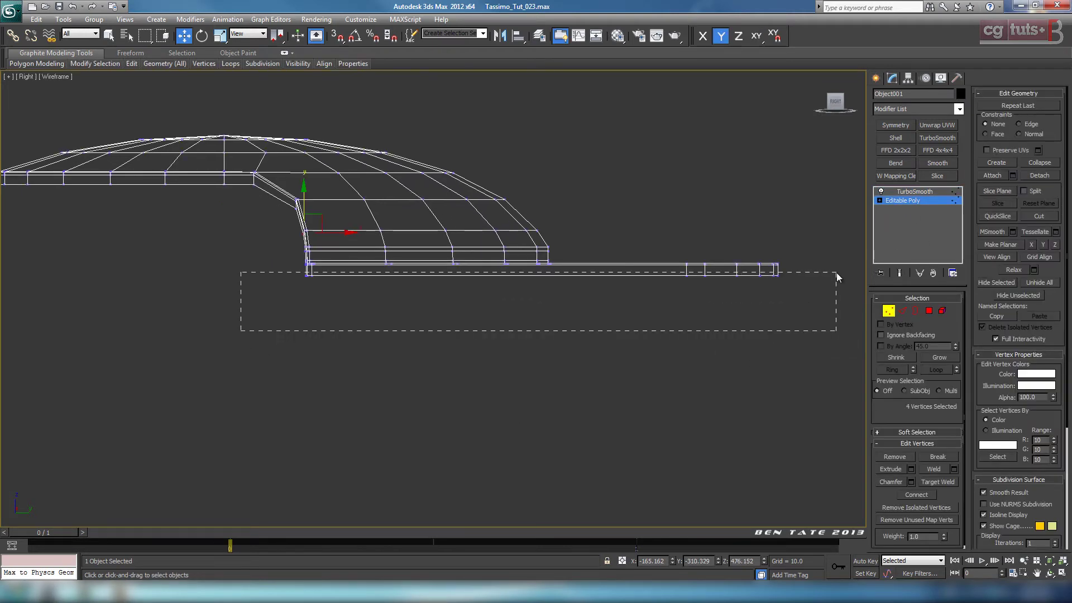
{"action": "left_click_drag", "start_coordinate": [836, 273], "coordinate": [836, 272]}
{"action": "left_click_drag", "start_coordinate": [621, 239], "coordinate": [622, 255]}
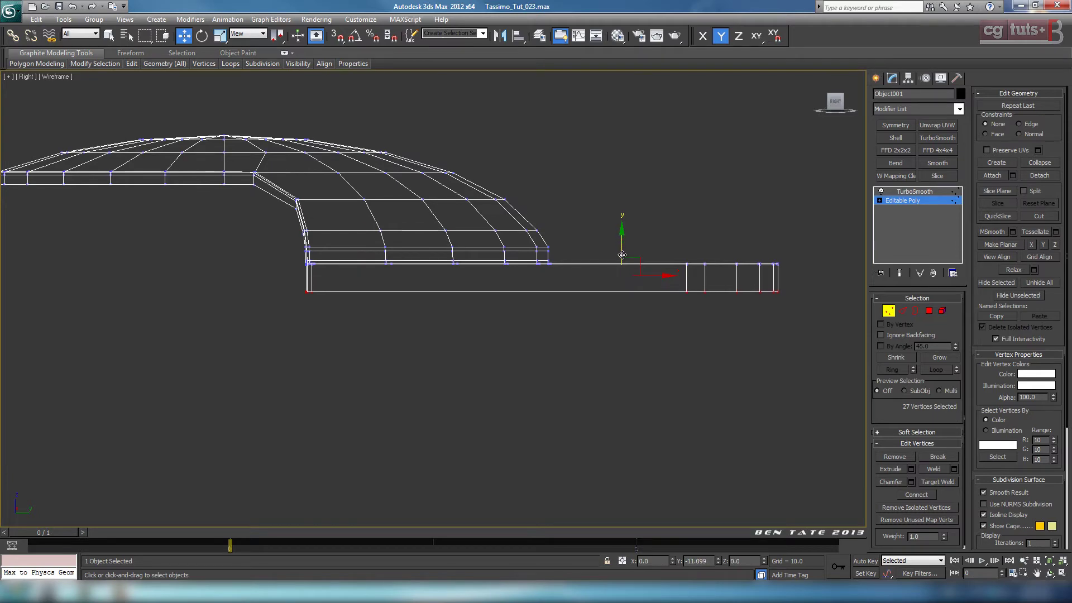
{"action": "left_click", "coordinate": [888, 313]}
- Return to the lid's TurboSmooth level in the perspective view and unhide all other machine parts
{"action": "key", "text": "alt+w"}
{"action": "right_click", "coordinate": [730, 409]}
{"action": "key", "text": "alt+w"}
{"action": "middle_click_drag", "start_coordinate": [620, 330], "coordinate": [557, 337], "text": "alt"}
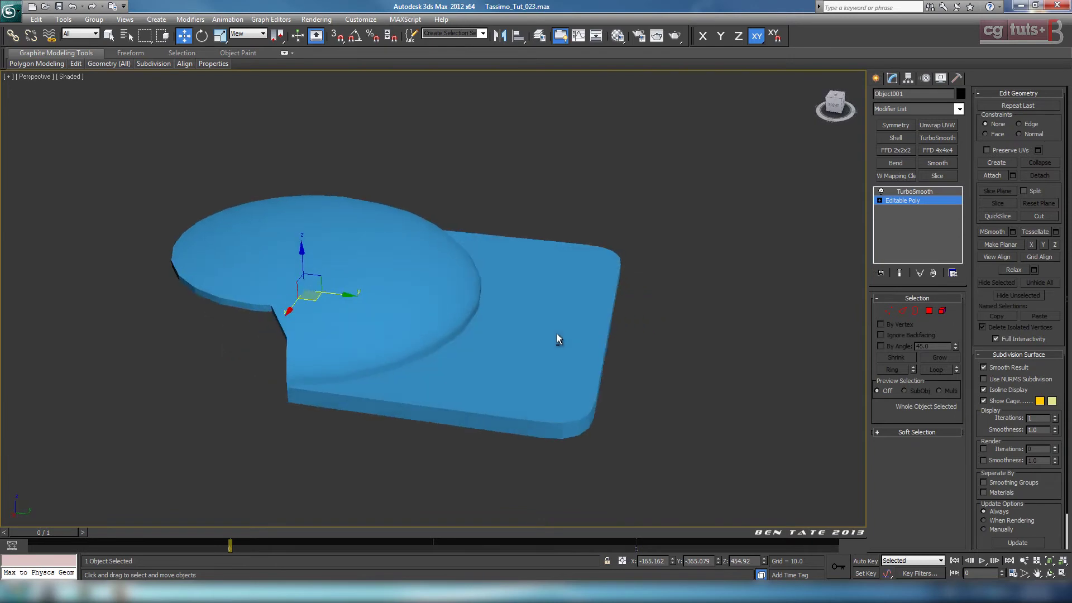
{"action": "left_click", "coordinate": [910, 192]}
{"action": "middle_click_drag", "start_coordinate": [672, 354], "coordinate": [647, 322], "text": "alt"}
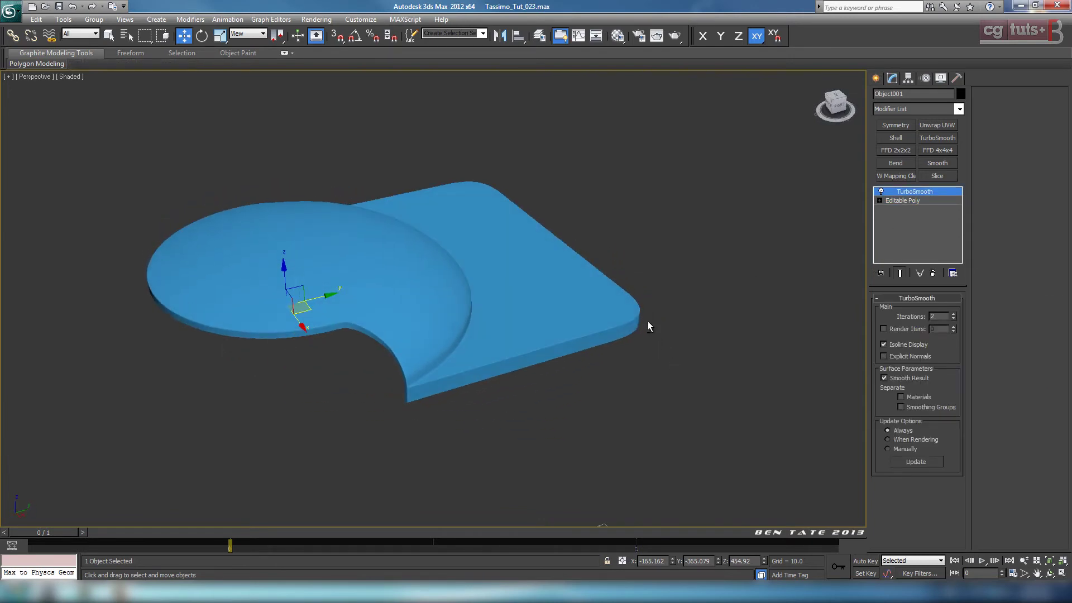
{"action": "right_click", "coordinate": [648, 322]}
{"action": "left_click", "coordinate": [691, 274]}
{"action": "middle_click_drag", "start_coordinate": [659, 384], "coordinate": [502, 366]}
{"action": "scroll", "coordinate": [586, 354], "scroll_direction": "up", "scroll_amount": 3}
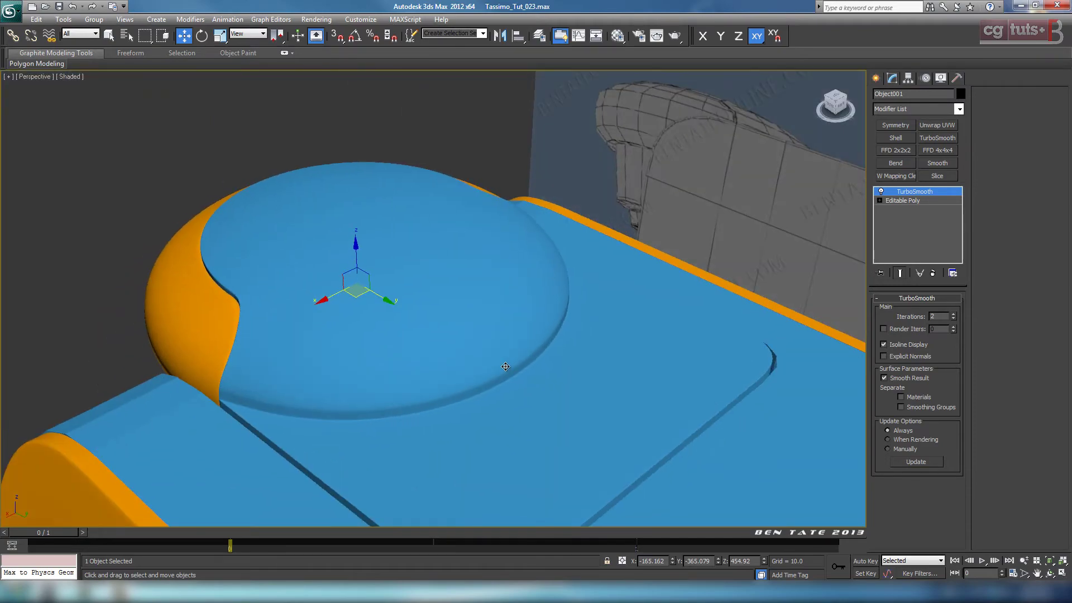
- Show edged faces in the perspective view and select the top panel surrounding the lid
{"action": "key", "text": "F4"}
{"action": "scroll", "coordinate": [505, 366], "scroll_direction": "down", "scroll_amount": 2}
{"action": "scroll", "coordinate": [493, 314], "scroll_direction": "up", "scroll_amount": 2}
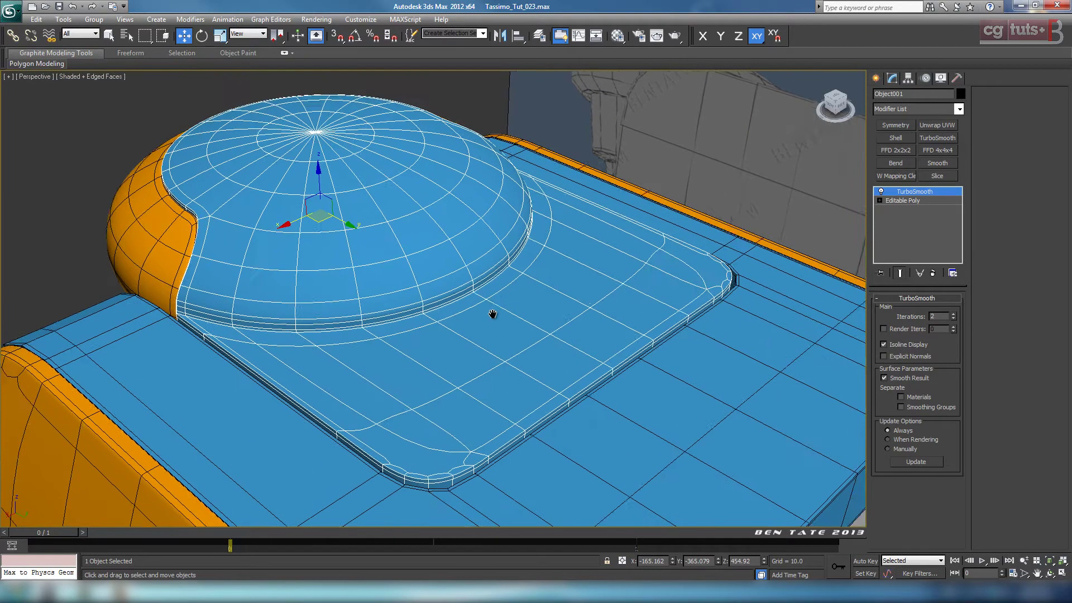
{"action": "middle_click_drag", "start_coordinate": [492, 314], "coordinate": [453, 283]}
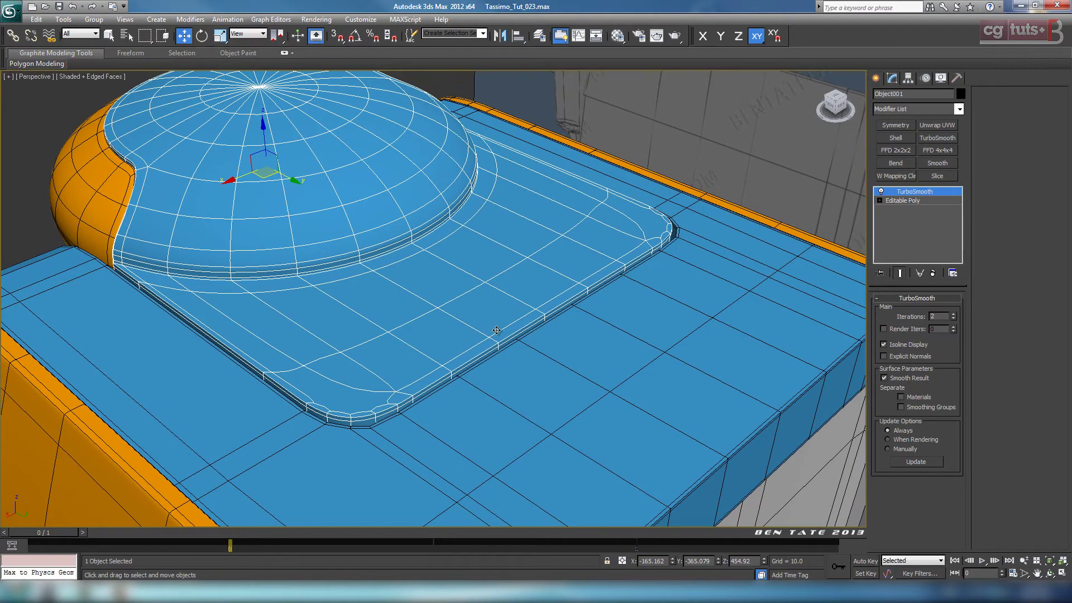
{"action": "left_click", "coordinate": [629, 364]}
- Examine the top panel's wireframe around the lid opening and along its back edge in the Top view
{"action": "scroll", "coordinate": [689, 283], "scroll_direction": "down", "scroll_amount": 6}
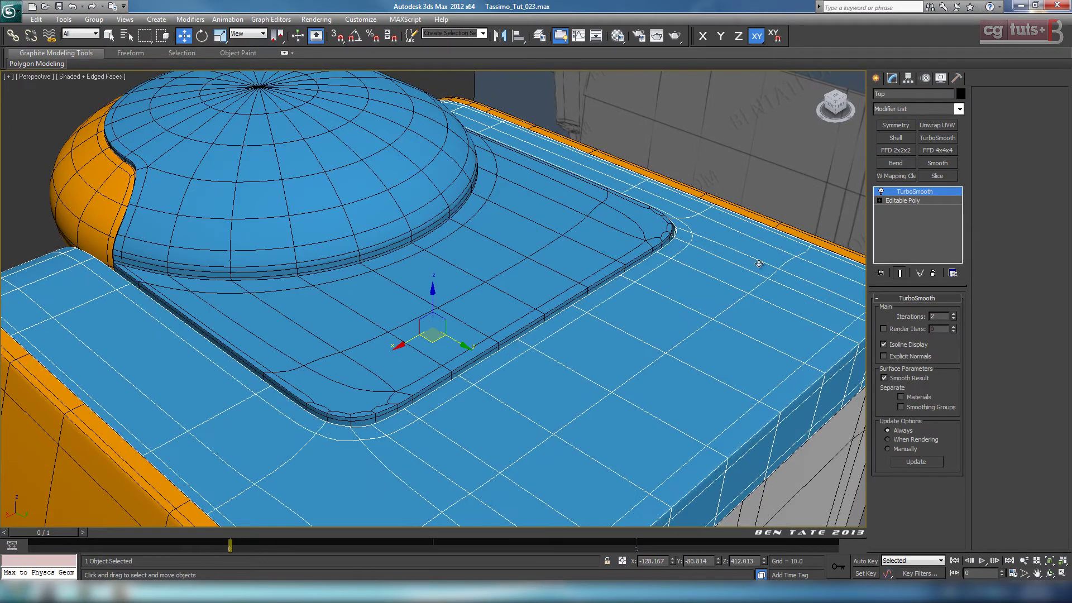
{"action": "key", "text": "alt+w"}
{"action": "key", "text": "alt+w"}
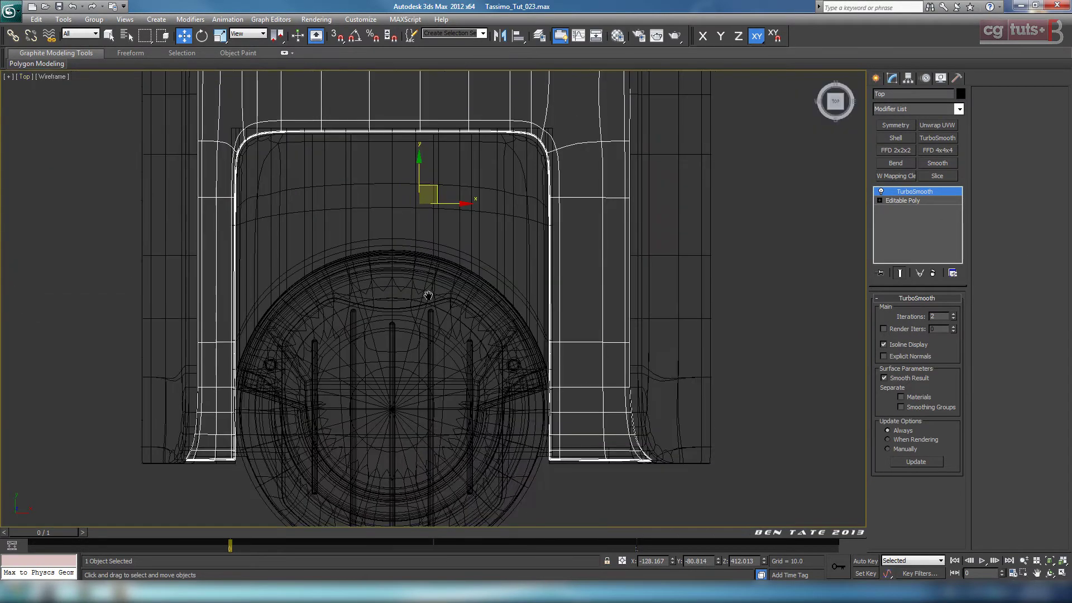
{"action": "scroll", "coordinate": [426, 295], "scroll_direction": "up", "scroll_amount": 4}
{"action": "middle_click_drag", "start_coordinate": [486, 328], "coordinate": [620, 358]}
{"action": "scroll", "coordinate": [620, 357], "scroll_direction": "down", "scroll_amount": 4}
{"action": "middle_click_drag", "start_coordinate": [614, 314], "coordinate": [610, 357]}
{"action": "scroll", "coordinate": [609, 357], "scroll_direction": "up", "scroll_amount": 2}
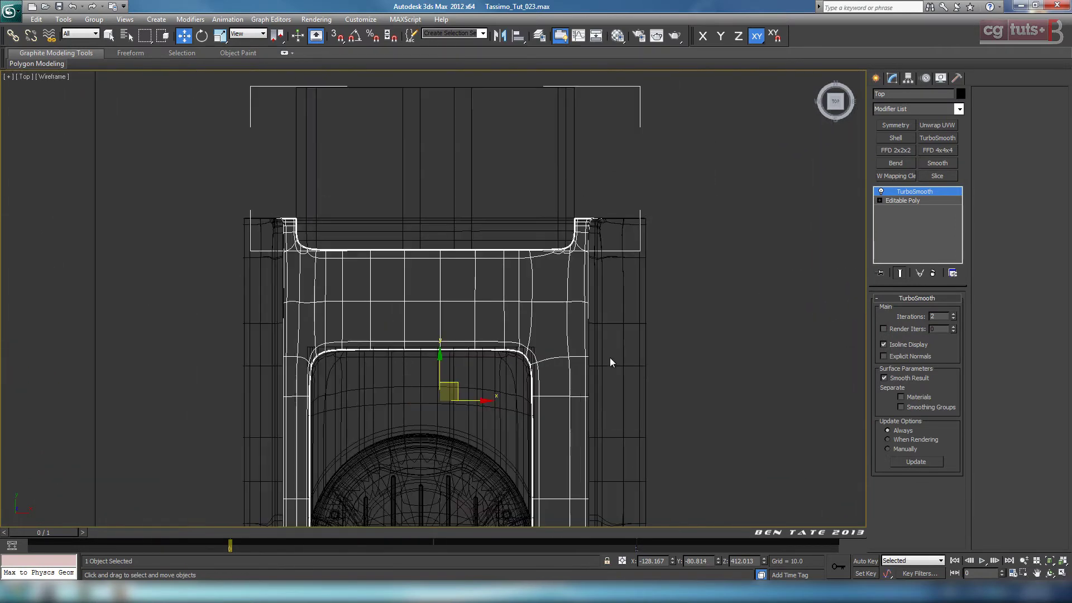
{"action": "middle_click_drag", "start_coordinate": [752, 355], "coordinate": [675, 321]}
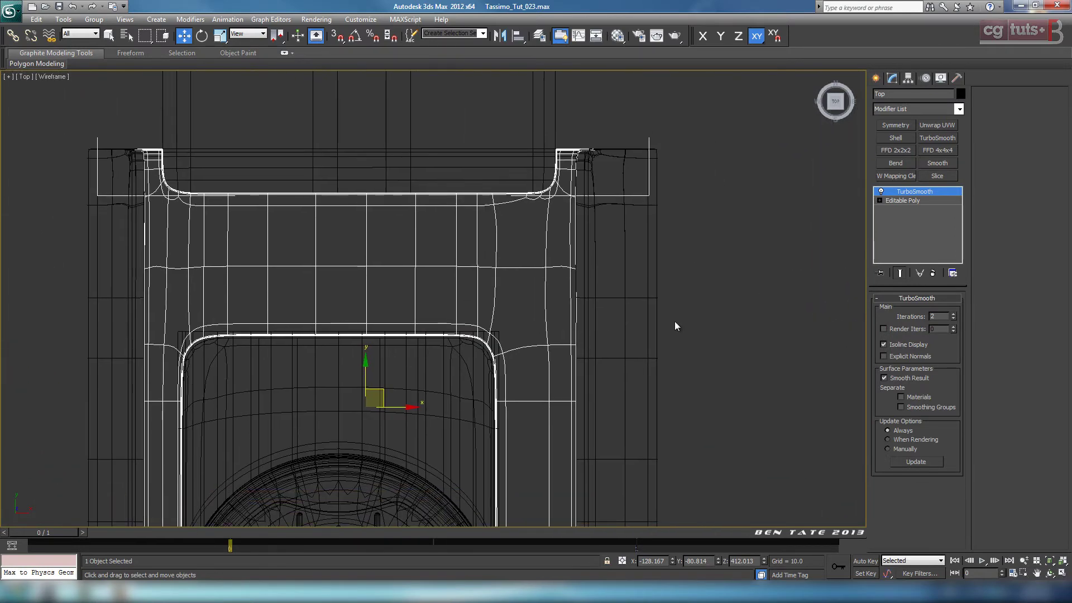
- In the top panel's Editable Poly, remove the four middle edge loops running from the lid opening to the panel's back edge
{"action": "left_click", "coordinate": [896, 199]}
{"action": "scroll", "coordinate": [634, 338], "scroll_direction": "up", "scroll_amount": 2}
{"action": "middle_click_drag", "start_coordinate": [634, 338], "coordinate": [659, 304]}
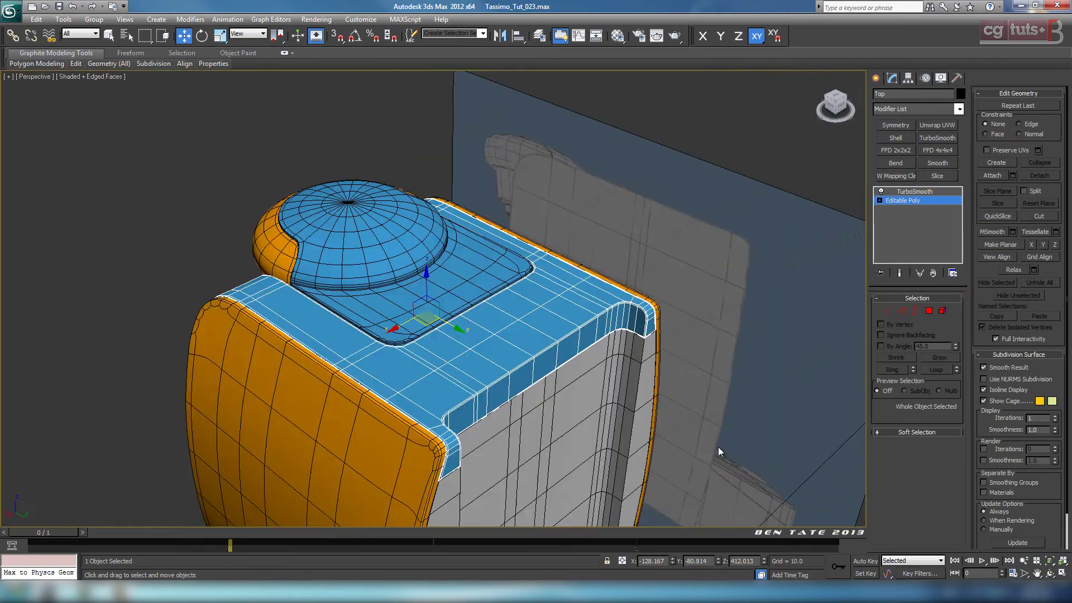
{"action": "mouse_move", "coordinate": [718, 447]}
{"action": "middle_mouse_down", "text": "alt"}
{"action": "mouse_move", "coordinate": [544, 401]}
{"action": "mouse_move", "coordinate": [565, 263]}
{"action": "middle_mouse_up", "text": "alt"}
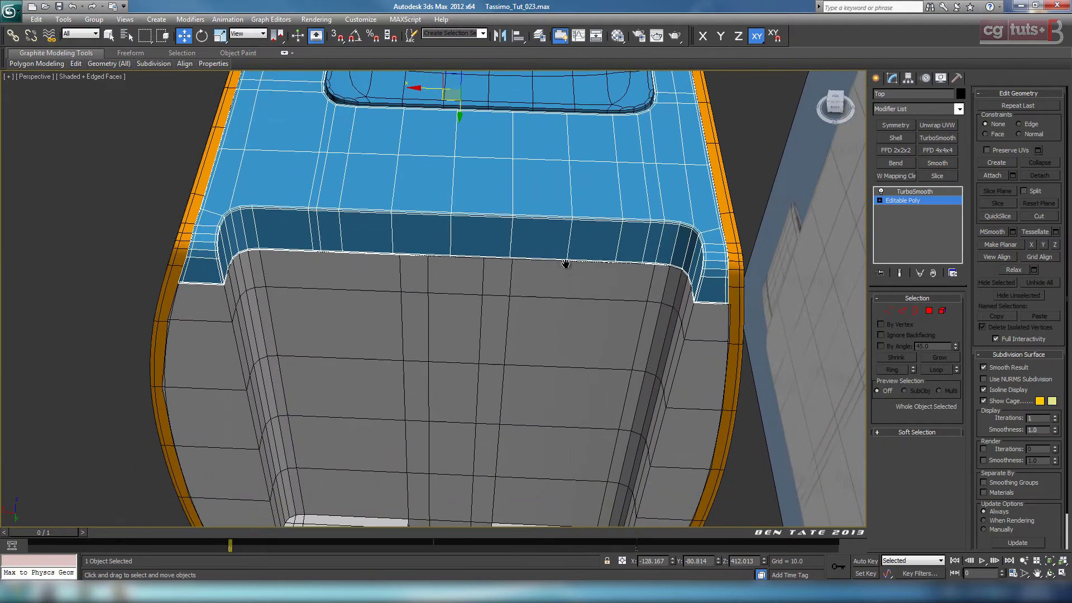
{"action": "scroll", "coordinate": [544, 437], "scroll_direction": "up", "scroll_amount": 5}
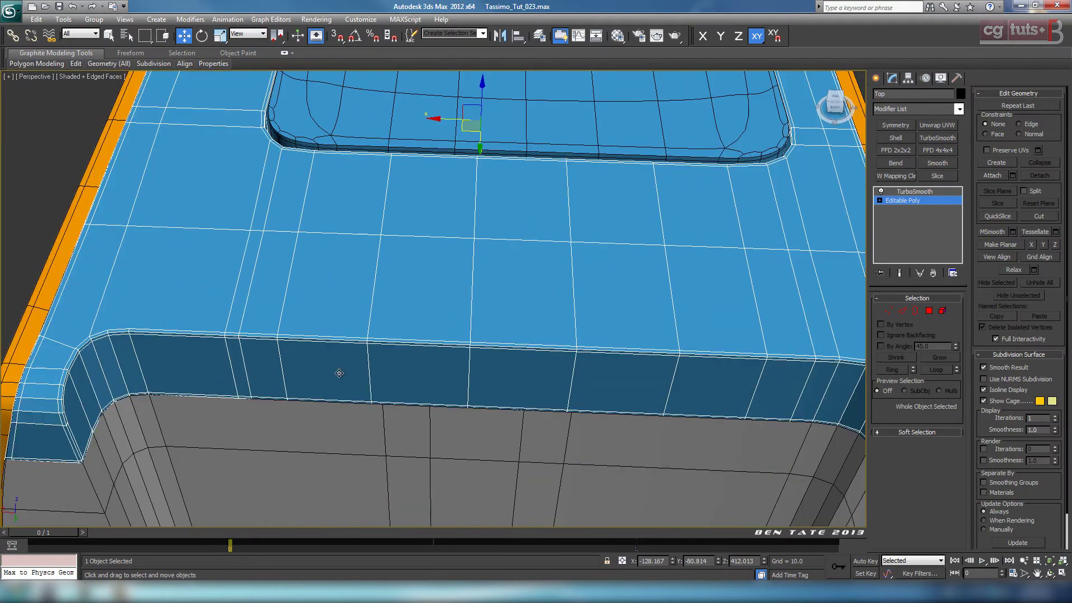
{"action": "middle_click_drag", "start_coordinate": [623, 333], "coordinate": [583, 372]}
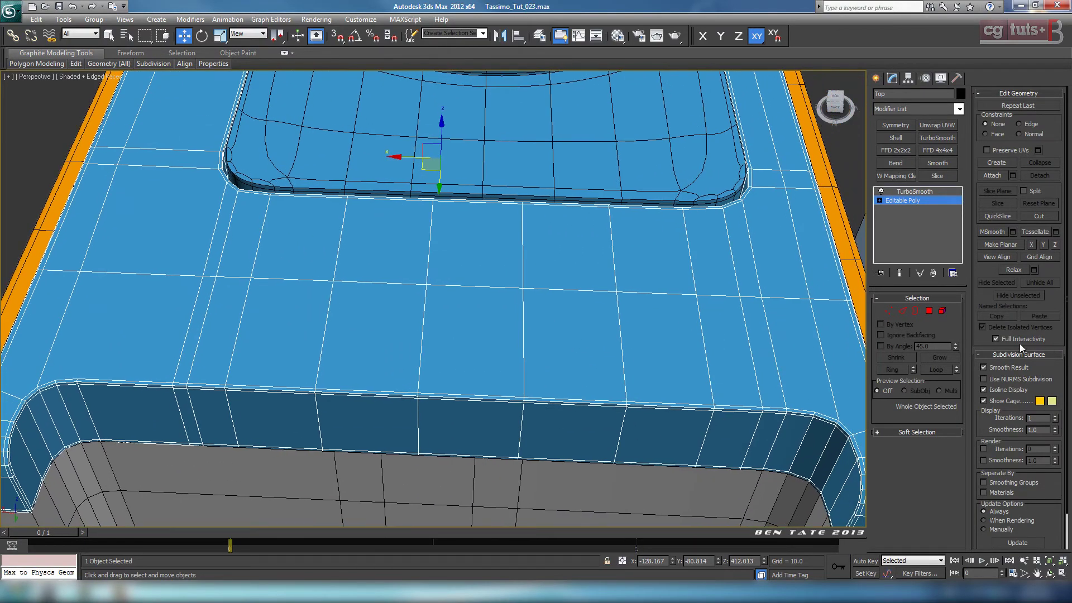
{"action": "left_click", "coordinate": [901, 310]}
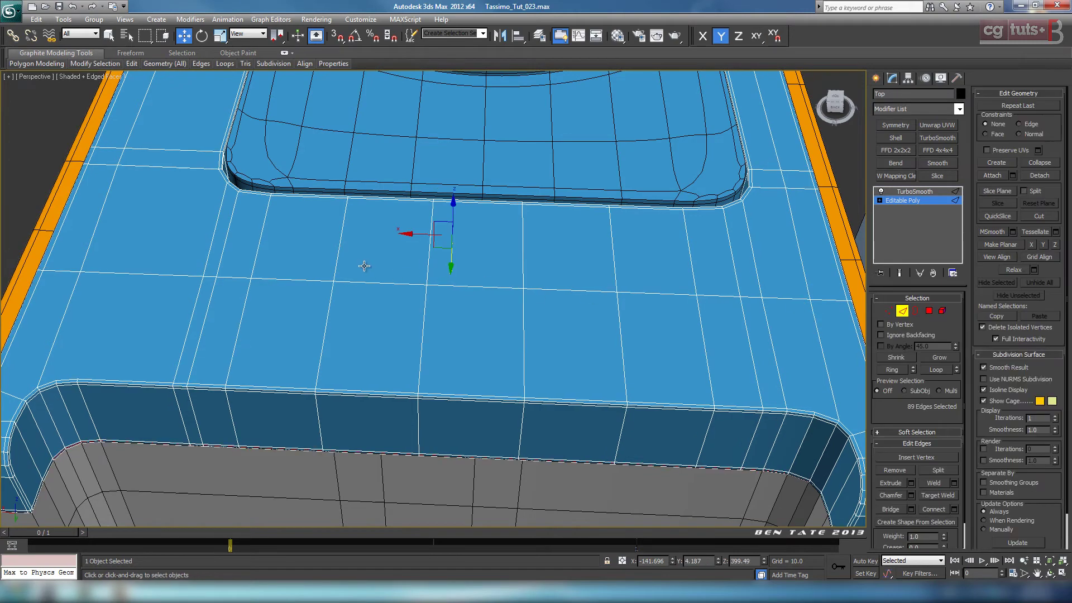
{"action": "left_click", "coordinate": [335, 265]}
{"action": "left_click", "coordinate": [427, 267], "text": "ctrl"}
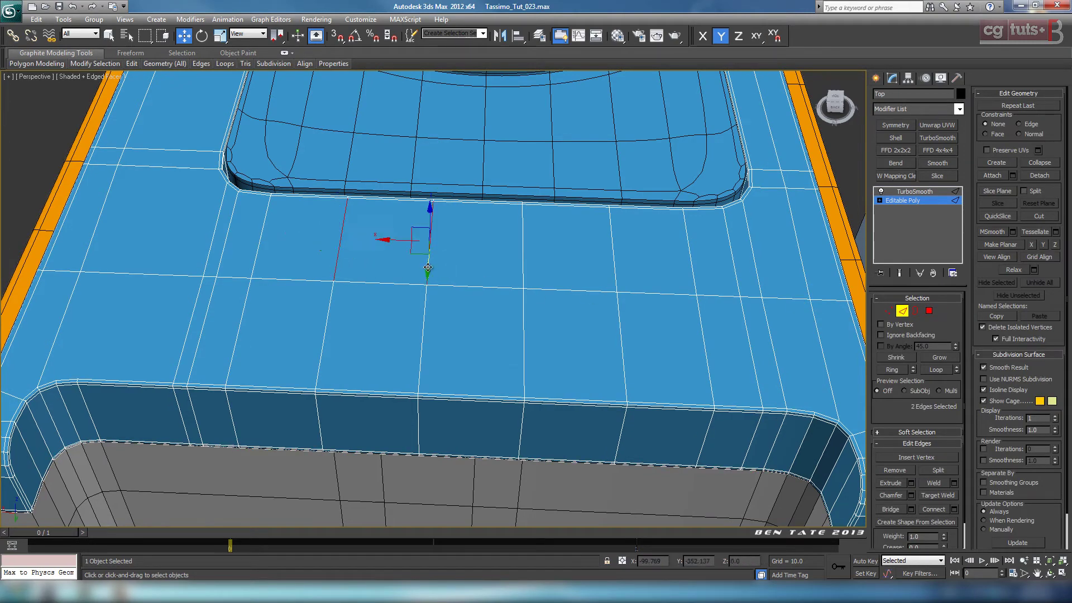
{"action": "left_click", "coordinate": [523, 273], "text": "ctrl"}
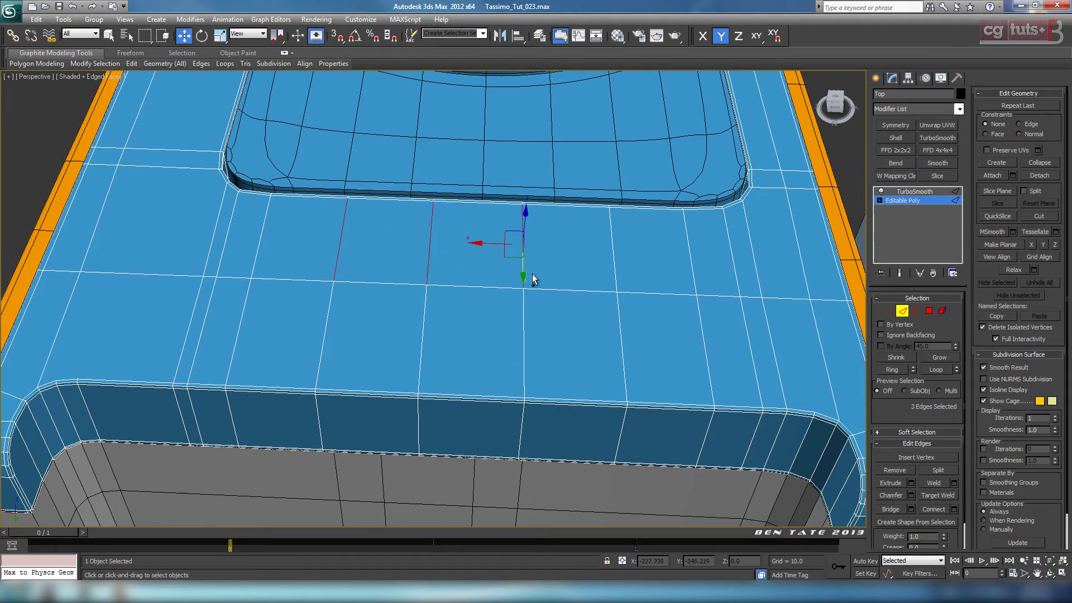
{"action": "left_click", "coordinate": [615, 272], "text": "ctrl"}
{"action": "middle_click_drag", "start_coordinate": [644, 284], "coordinate": [547, 259]}
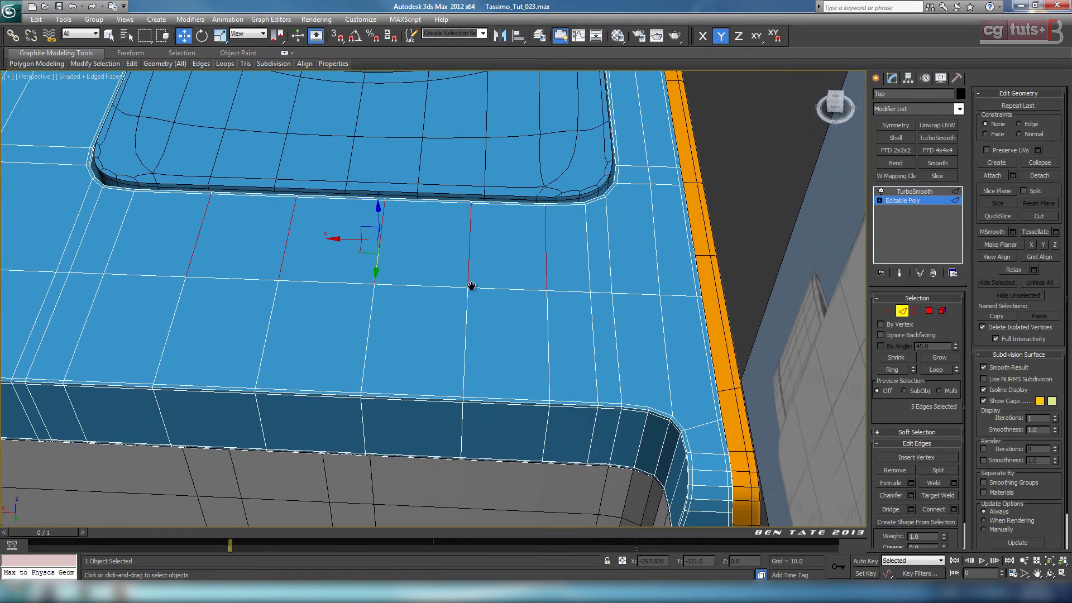
{"action": "middle_click_drag", "start_coordinate": [471, 286], "coordinate": [568, 337]}
{"action": "left_click", "coordinate": [666, 308]}
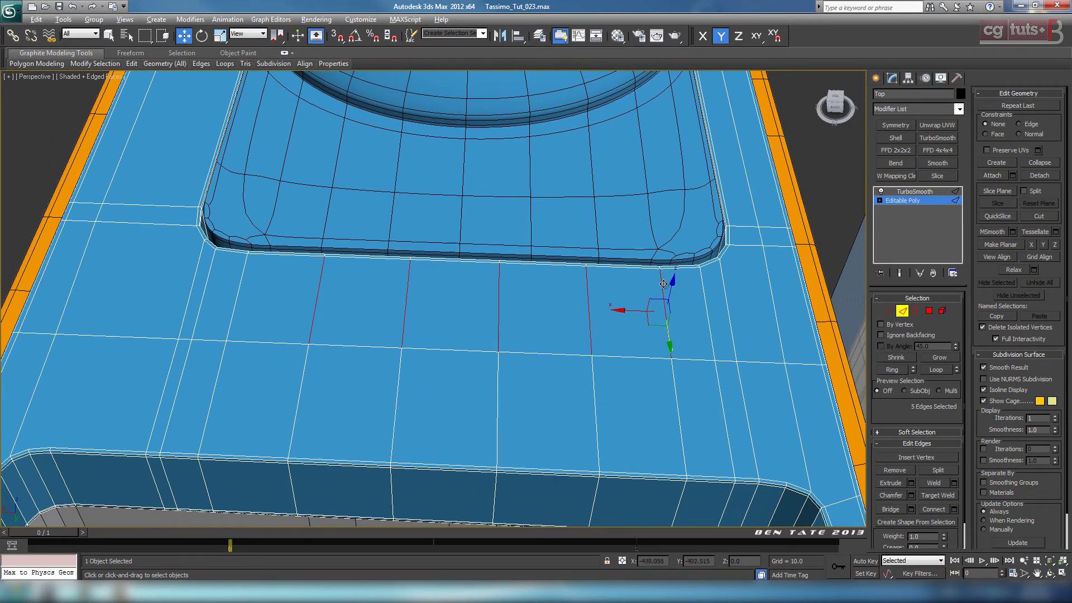
{"action": "left_click", "coordinate": [663, 284], "text": "alt"}
{"action": "middle_click_drag", "start_coordinate": [679, 321], "coordinate": [716, 282]}
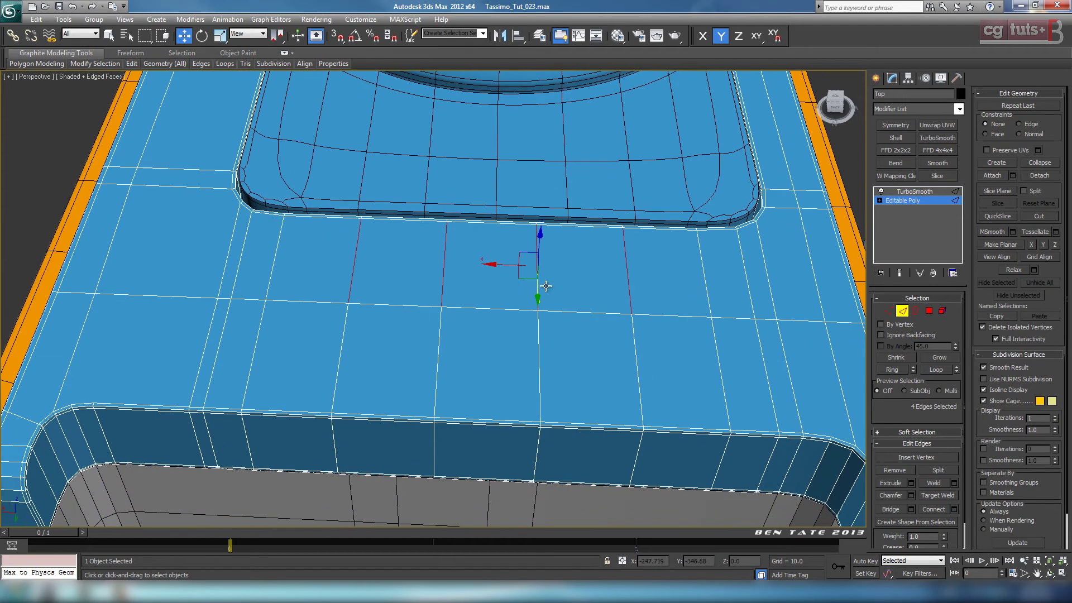
{"action": "left_click", "coordinate": [935, 369]}
{"action": "left_click", "coordinate": [822, 346]}
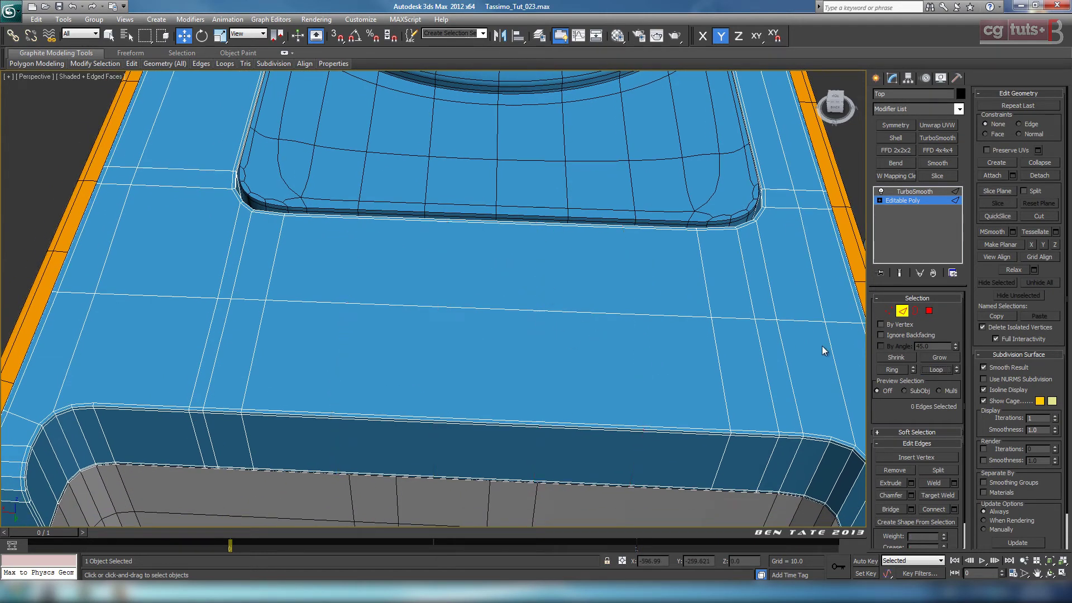
- In the Top view, make the middle of the three edge loops at the lid opening's right corner planar in X
{"action": "scroll", "coordinate": [474, 270], "scroll_direction": "up", "scroll_amount": 3}
{"action": "key", "text": "alt+w"}
{"action": "middle_click", "coordinate": [316, 182]}
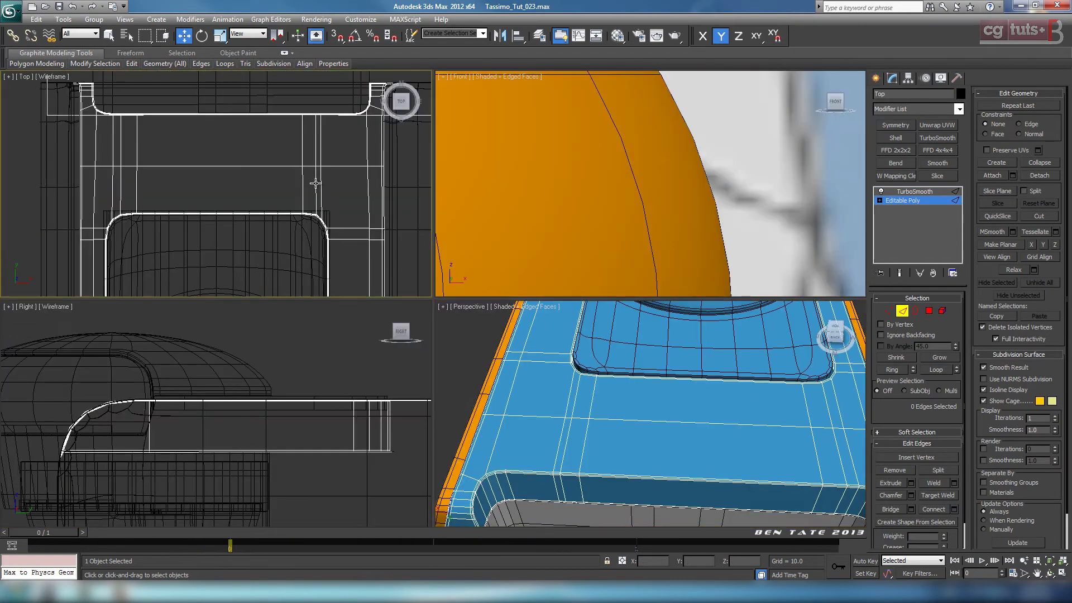
{"action": "key", "text": "alt+w"}
{"action": "middle_click_drag", "start_coordinate": [407, 204], "coordinate": [499, 299]}
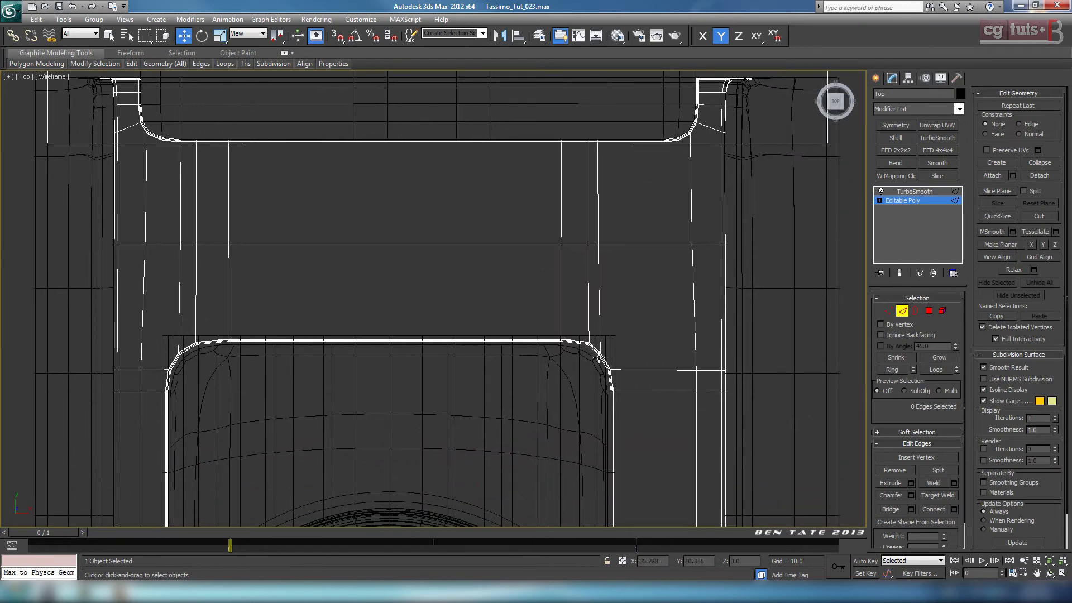
{"action": "middle_click_drag", "start_coordinate": [598, 358], "coordinate": [553, 338]}
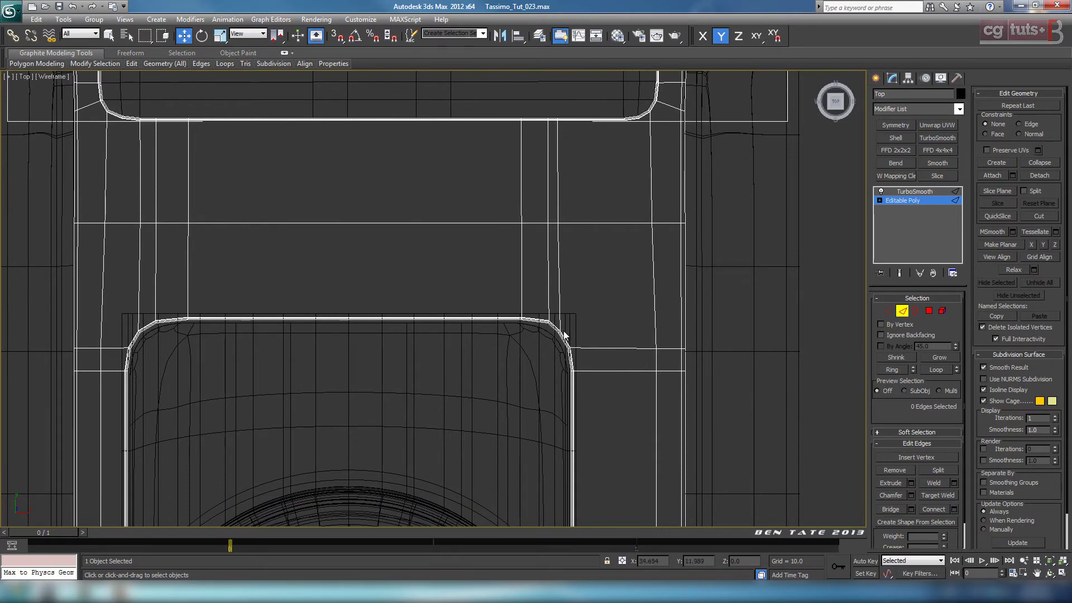
{"action": "scroll", "coordinate": [636, 277], "scroll_direction": "up", "scroll_amount": 5}
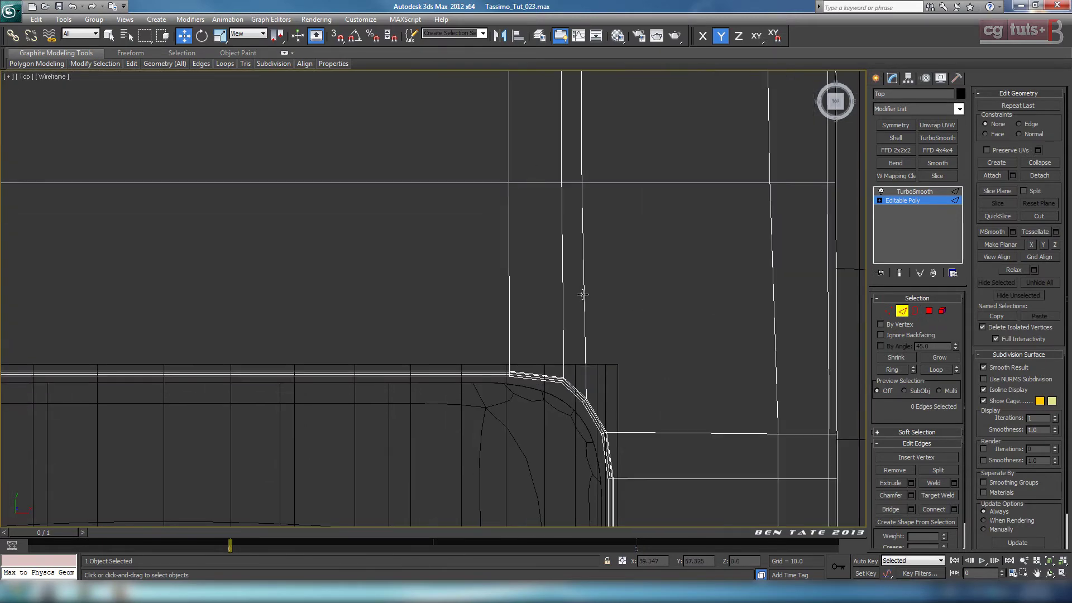
{"action": "scroll", "coordinate": [582, 294], "scroll_direction": "up", "scroll_amount": 2}
{"action": "left_click", "coordinate": [616, 314]}
{"action": "left_click", "coordinate": [947, 369]}
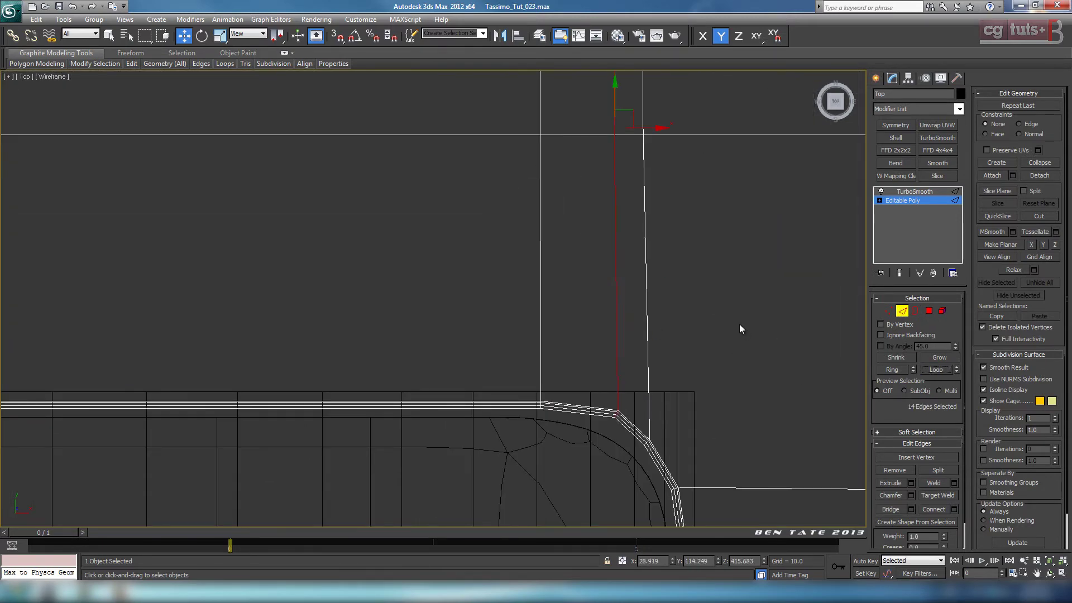
{"action": "scroll", "coordinate": [691, 299], "scroll_direction": "down", "scroll_amount": 4}
{"action": "scroll", "coordinate": [638, 306], "scroll_direction": "up", "scroll_amount": 2}
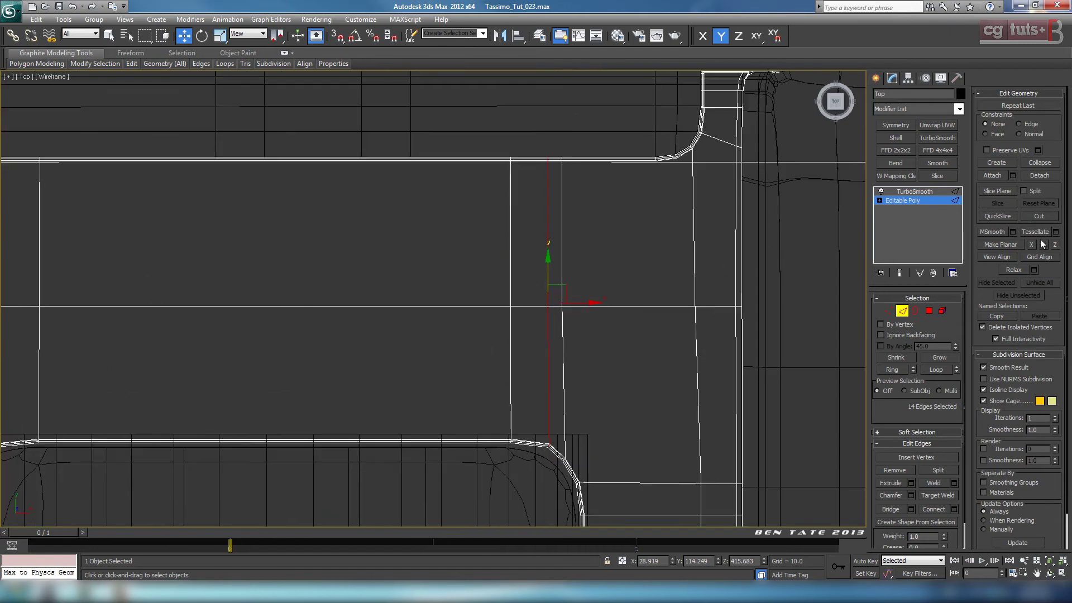
{"action": "left_click", "coordinate": [1031, 244]}
{"action": "key", "text": "ctrl+z"}
{"action": "middle_click_drag", "start_coordinate": [663, 316], "coordinate": [651, 314]}
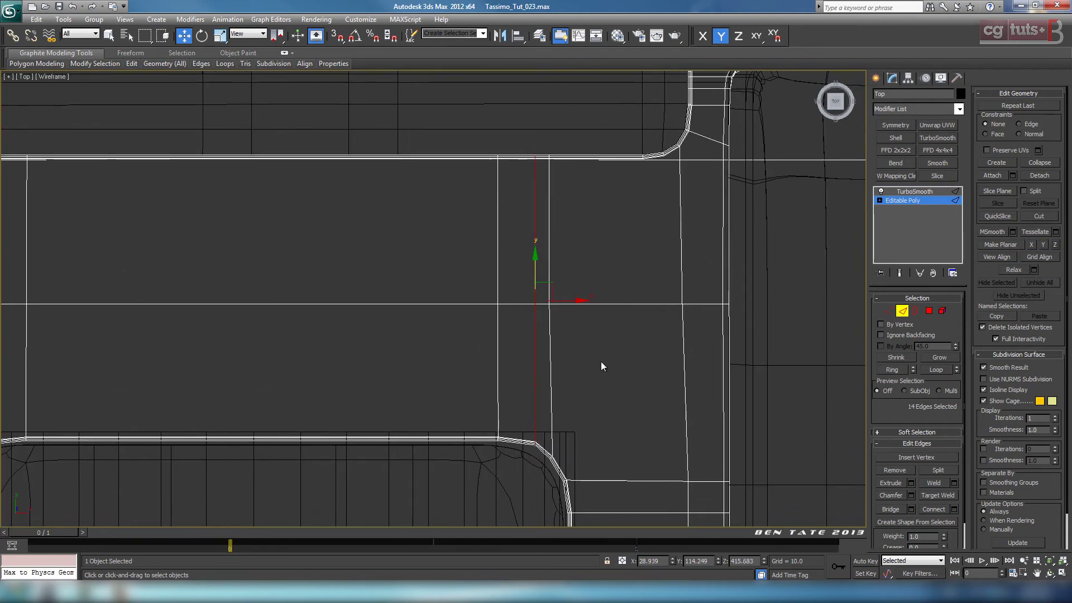
- Move the straightened right-corner edge loop about -6 units in X to even out the corner's curve
{"action": "scroll", "coordinate": [578, 349], "scroll_direction": "up", "scroll_amount": 3}
{"action": "middle_click_drag", "start_coordinate": [618, 381], "coordinate": [583, 361]}
{"action": "scroll", "coordinate": [580, 335], "scroll_direction": "down", "scroll_amount": 4}
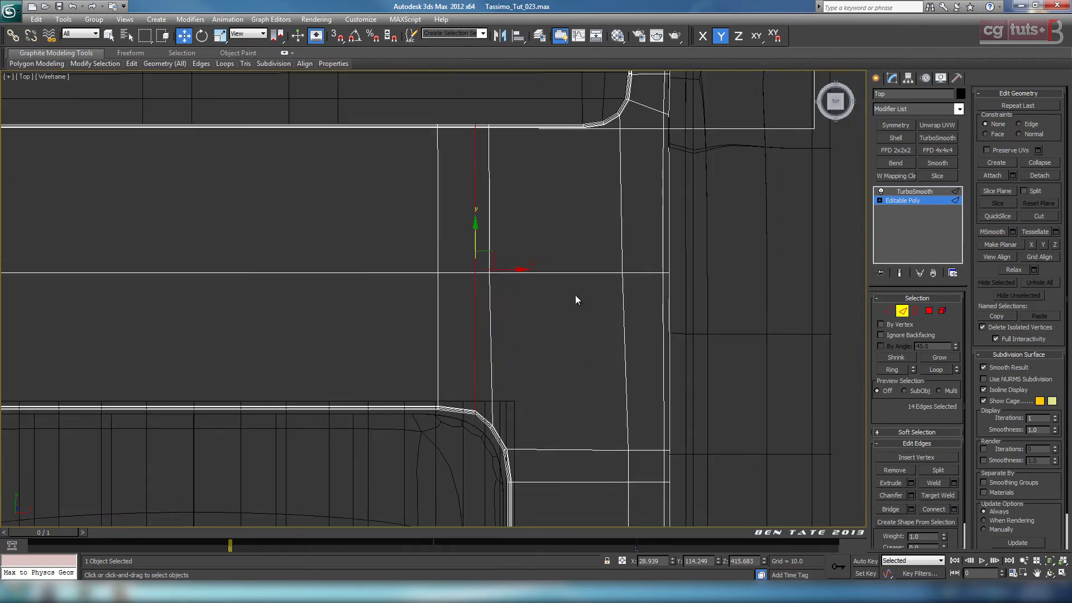
{"action": "scroll", "coordinate": [521, 293], "scroll_direction": "up", "scroll_amount": 3}
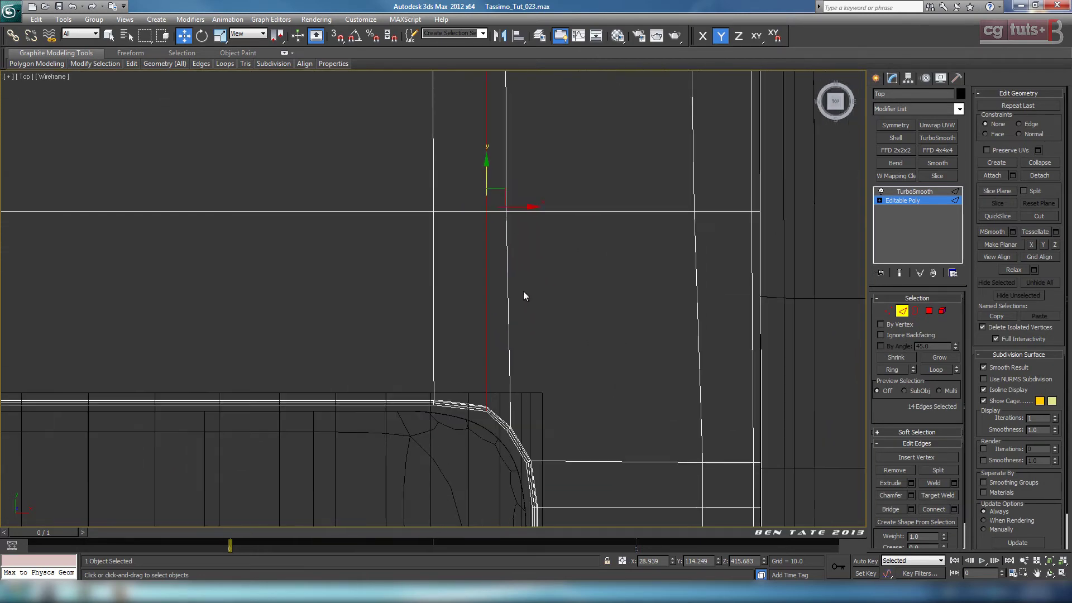
{"action": "left_click_drag", "start_coordinate": [512, 202], "coordinate": [501, 202]}
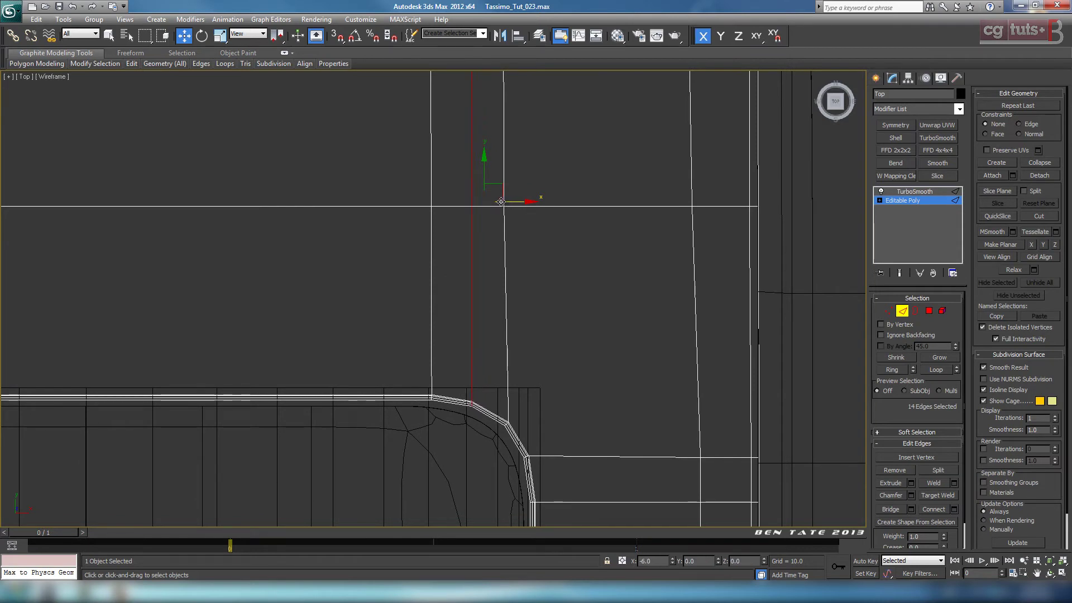
- Move the middle edge loop at the lid opening's left corner about 5.4 units in X to round that corner
{"action": "scroll", "coordinate": [452, 287], "scroll_direction": "down", "scroll_amount": 4}
{"action": "middle_click_drag", "start_coordinate": [275, 236], "coordinate": [570, 244]}
{"action": "scroll", "coordinate": [474, 276], "scroll_direction": "up", "scroll_amount": 2}
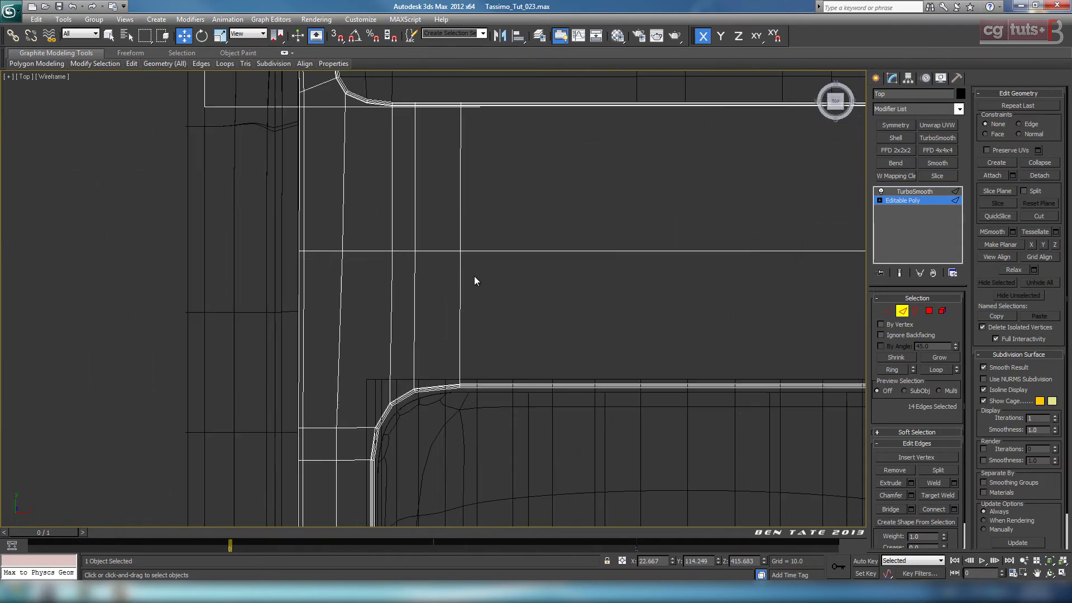
{"action": "left_click", "coordinate": [414, 302]}
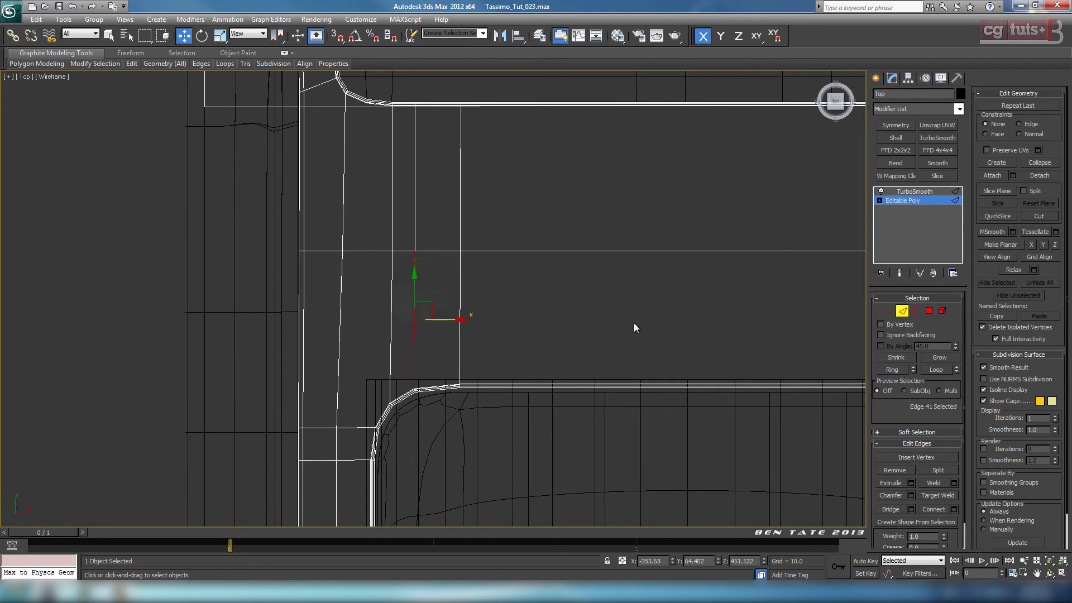
{"action": "left_click", "coordinate": [942, 370]}
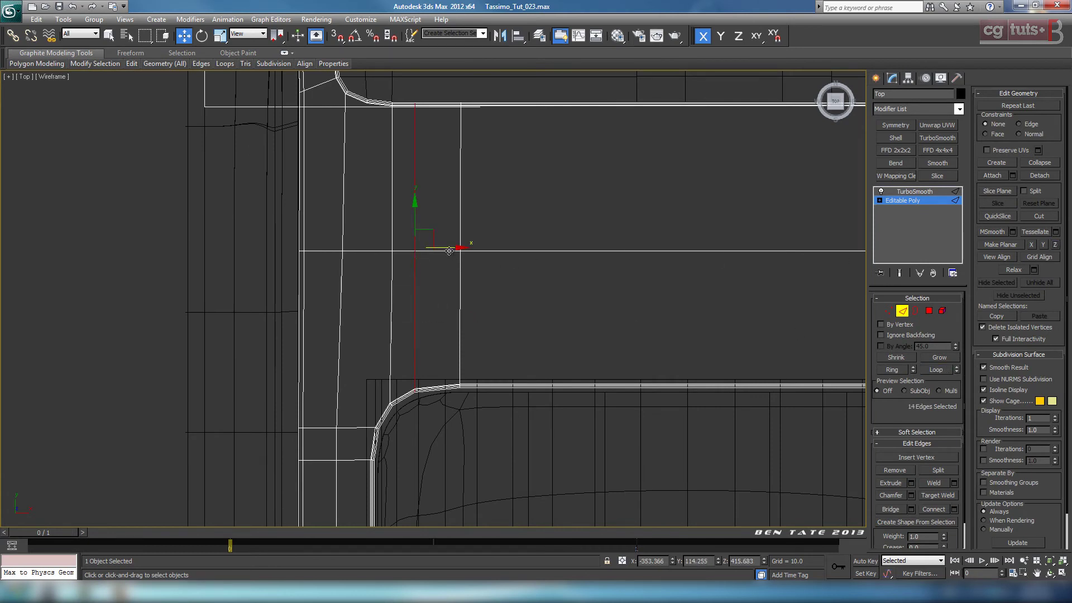
{"action": "left_click_drag", "start_coordinate": [450, 250], "coordinate": [451, 249]}
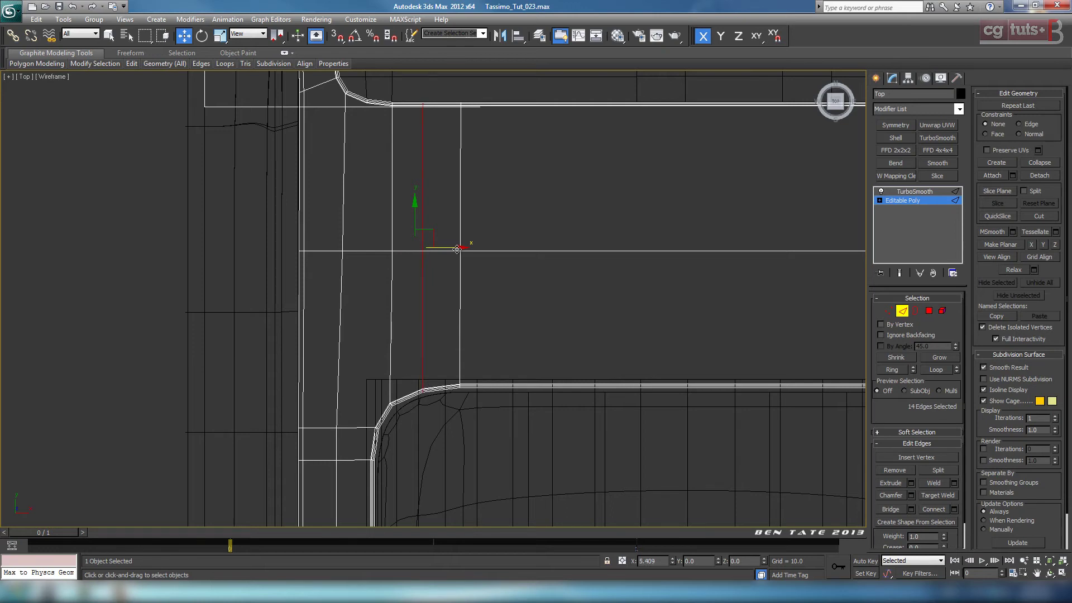
{"action": "left_click_drag", "start_coordinate": [457, 248], "coordinate": [456, 249]}
- Make the outermost of the three edge loops at both the left and right corners of the lid opening planar in X
{"action": "left_click", "coordinate": [392, 223]}
{"action": "left_click", "coordinate": [936, 370]}
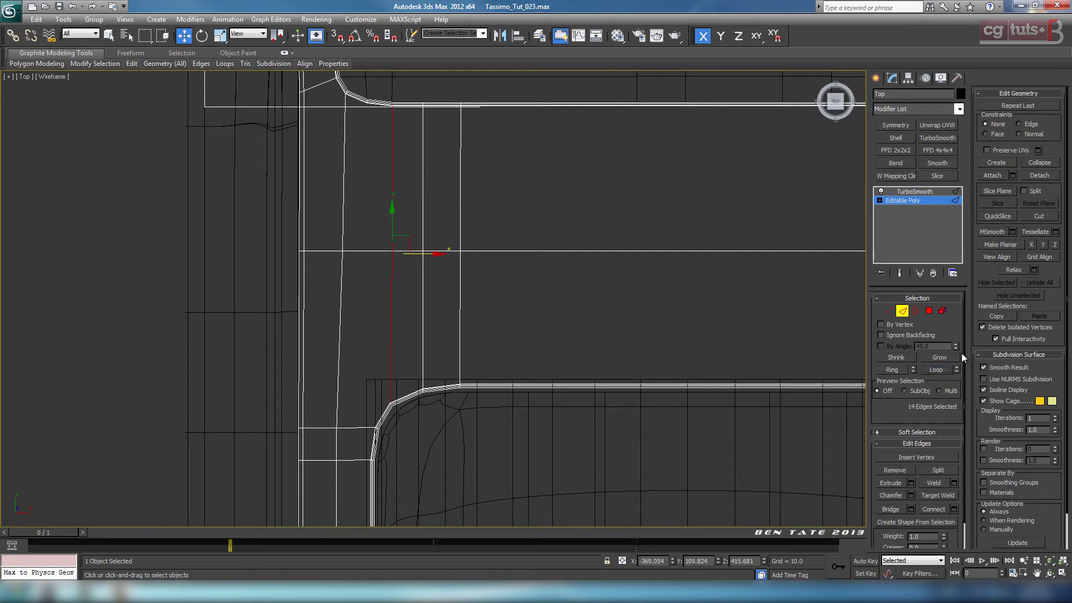
{"action": "left_click", "coordinate": [1057, 245]}
{"action": "middle_click_drag", "start_coordinate": [633, 242], "coordinate": [207, 244]}
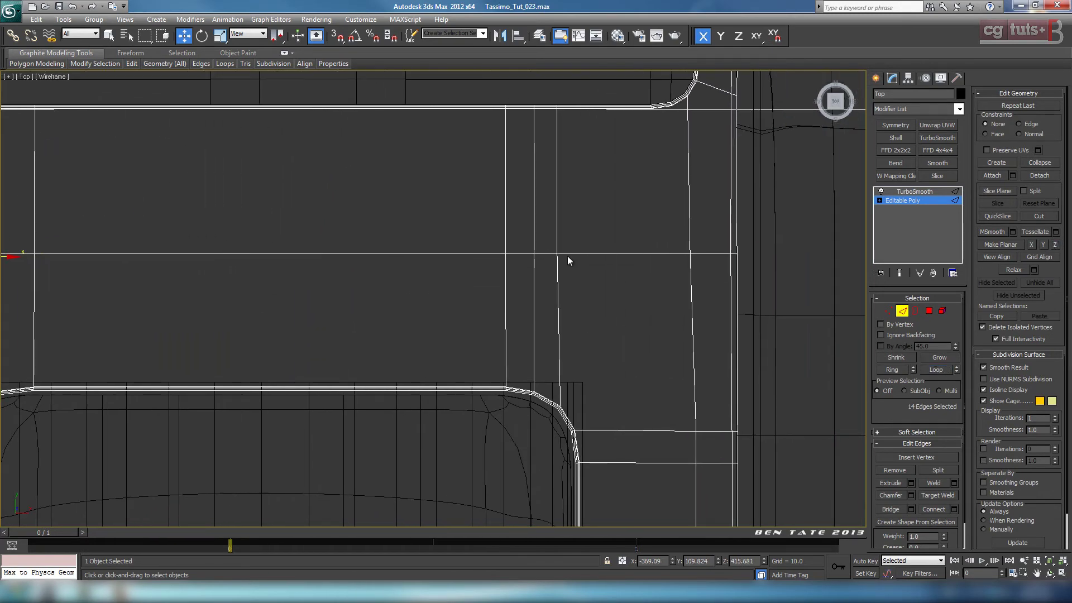
{"action": "left_click", "coordinate": [556, 243]}
{"action": "left_click", "coordinate": [557, 242]}
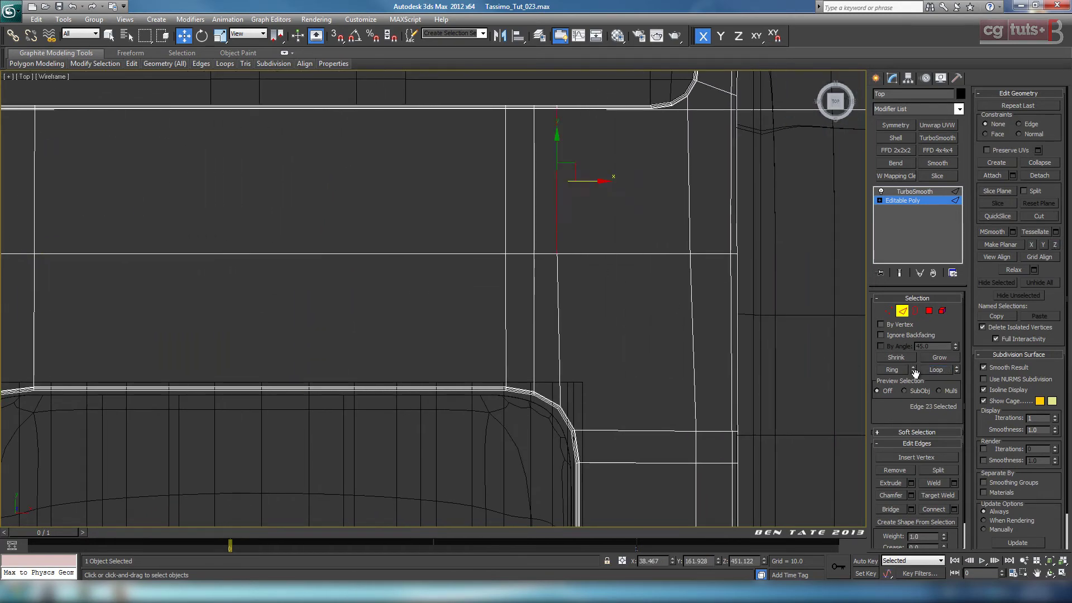
{"action": "left_click", "coordinate": [939, 371]}
{"action": "left_click", "coordinate": [1055, 246]}
{"action": "scroll", "coordinate": [664, 283], "scroll_direction": "down", "scroll_amount": 6}
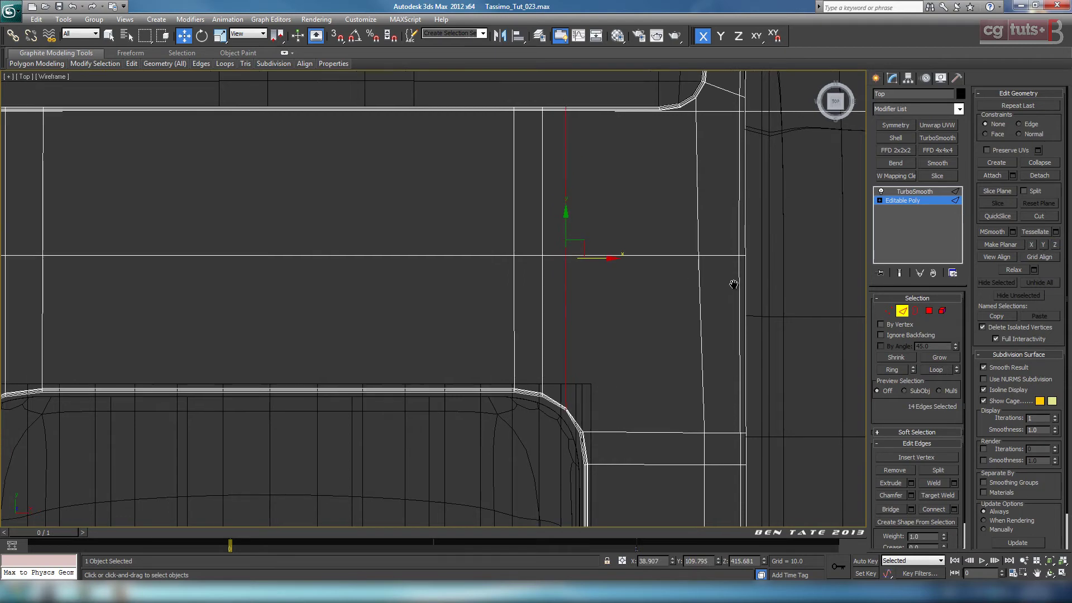
- Examine the top panel's edge flow around the lid opening, rear cutout and front curve in the Top and Perspective views
{"action": "middle_click_drag", "start_coordinate": [733, 223], "coordinate": [745, 188]}
{"action": "scroll", "coordinate": [460, 265], "scroll_direction": "up", "scroll_amount": 4}
{"action": "middle_click_drag", "start_coordinate": [478, 273], "coordinate": [260, 285]}
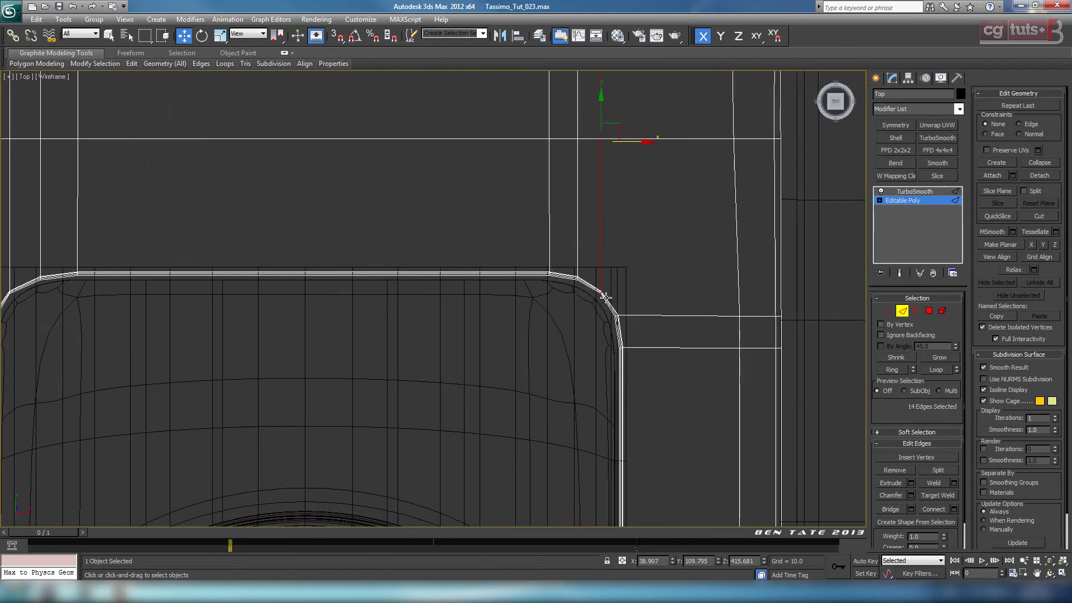
{"action": "middle_click_drag", "start_coordinate": [578, 300], "coordinate": [587, 184]}
{"action": "scroll", "coordinate": [548, 239], "scroll_direction": "down", "scroll_amount": 4}
{"action": "key", "text": "alt+w"}
{"action": "right_click", "coordinate": [713, 422]}
{"action": "key", "text": "alt+w"}
{"action": "middle_click_drag", "start_coordinate": [732, 374], "coordinate": [519, 468]}
{"action": "scroll", "coordinate": [631, 393], "scroll_direction": "down", "scroll_amount": 3}
{"action": "middle_click_drag", "start_coordinate": [513, 480], "coordinate": [556, 346]}
{"action": "scroll", "coordinate": [558, 357], "scroll_direction": "up", "scroll_amount": 2}
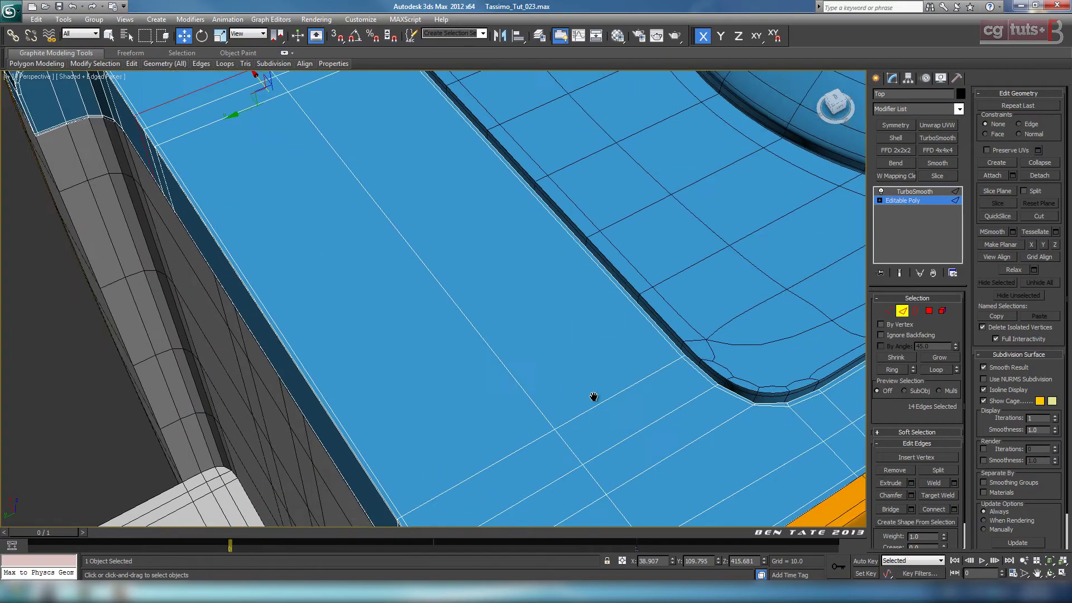
{"action": "middle_click_drag", "start_coordinate": [591, 397], "coordinate": [672, 493]}
{"action": "scroll", "coordinate": [282, 198], "scroll_direction": "up", "scroll_amount": 2}
{"action": "middle_click_drag", "start_coordinate": [518, 391], "coordinate": [430, 250], "text": "alt"}
{"action": "middle_click_drag", "start_coordinate": [515, 306], "coordinate": [639, 435]}
{"action": "middle_click_drag", "start_coordinate": [478, 261], "coordinate": [551, 396]}
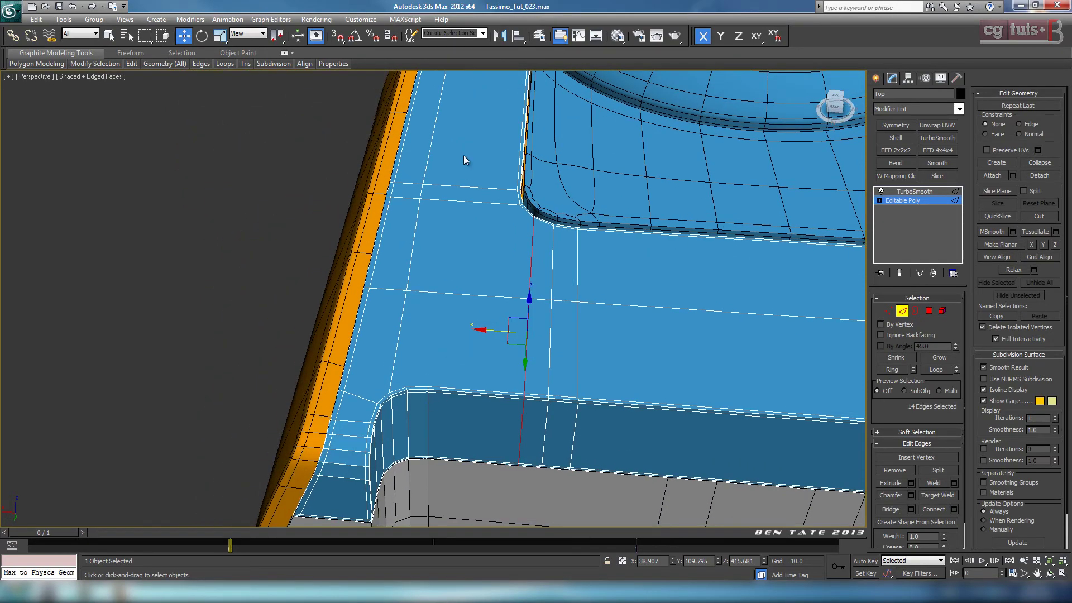
{"action": "middle_click_drag", "start_coordinate": [466, 162], "coordinate": [773, 394]}
{"action": "scroll", "coordinate": [482, 271], "scroll_direction": "down", "scroll_amount": 5}
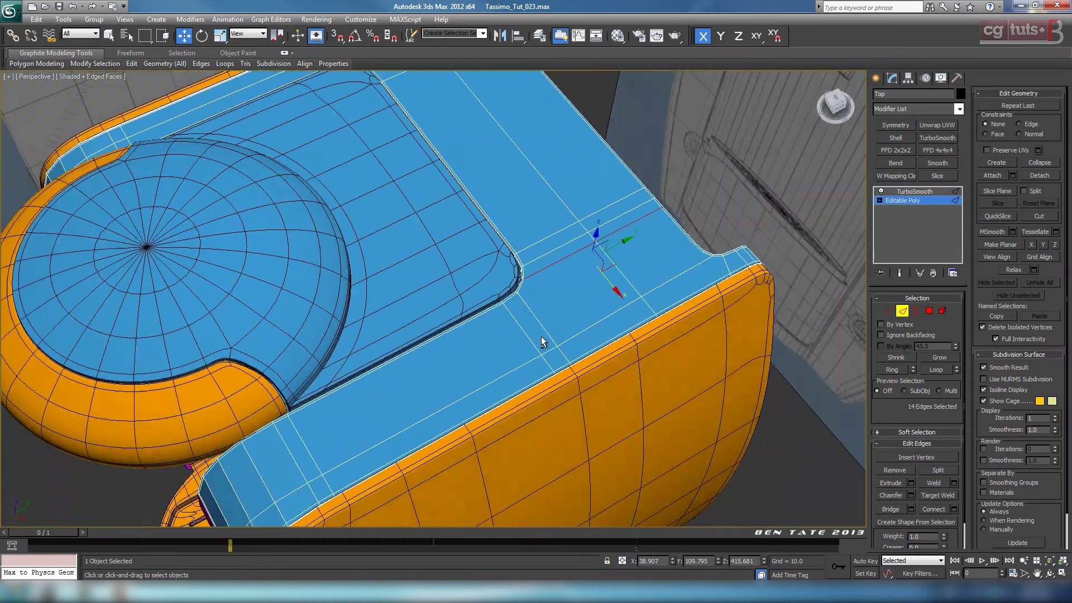
{"action": "middle_click_drag", "start_coordinate": [540, 336], "coordinate": [627, 260], "text": "alt"}
{"action": "middle_click_drag", "start_coordinate": [628, 259], "coordinate": [610, 189]}
{"action": "middle_click_drag", "start_coordinate": [527, 363], "coordinate": [495, 362]}
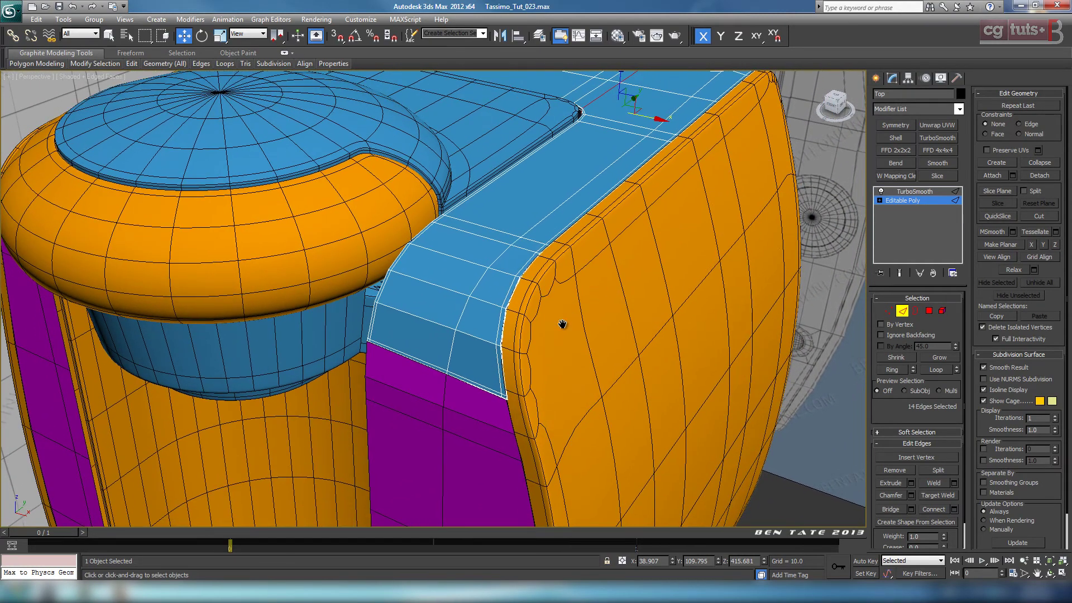
{"action": "middle_click_drag", "start_coordinate": [562, 324], "coordinate": [336, 367], "text": "alt"}
{"action": "middle_click_drag", "start_coordinate": [682, 394], "coordinate": [533, 389]}
{"action": "key", "text": "alt+w"}
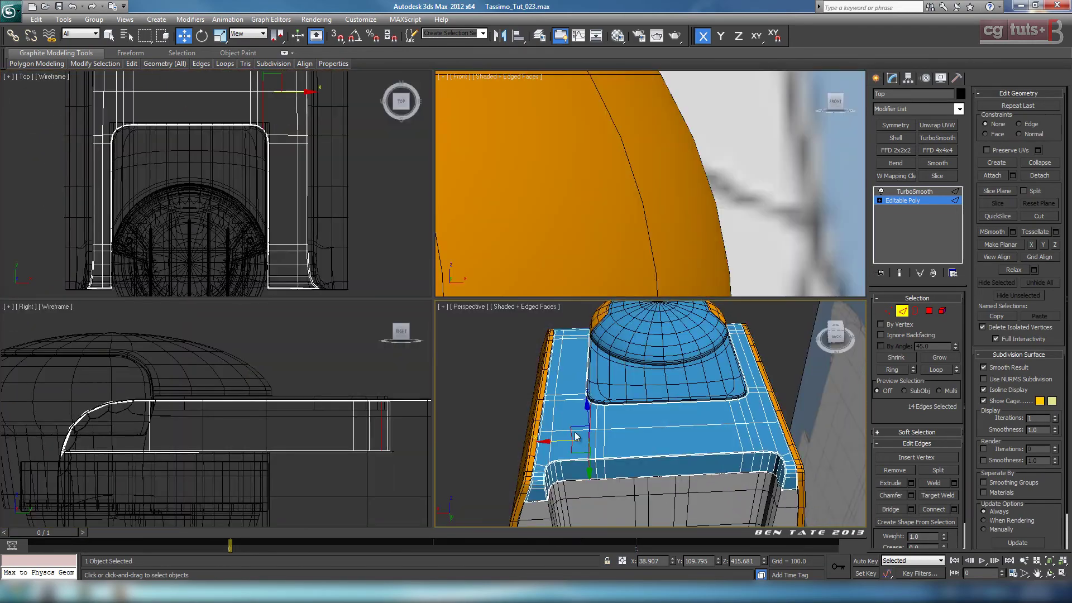
- In the Top view, connect the six lengthwise edges between the rear cutout and the crosswise loop with one crosswise edge line
{"action": "right_click", "coordinate": [347, 195]}
{"action": "key", "text": "alt+w"}
{"action": "middle_click_drag", "start_coordinate": [475, 209], "coordinate": [501, 400]}
{"action": "scroll", "coordinate": [520, 337], "scroll_direction": "up", "scroll_amount": 5}
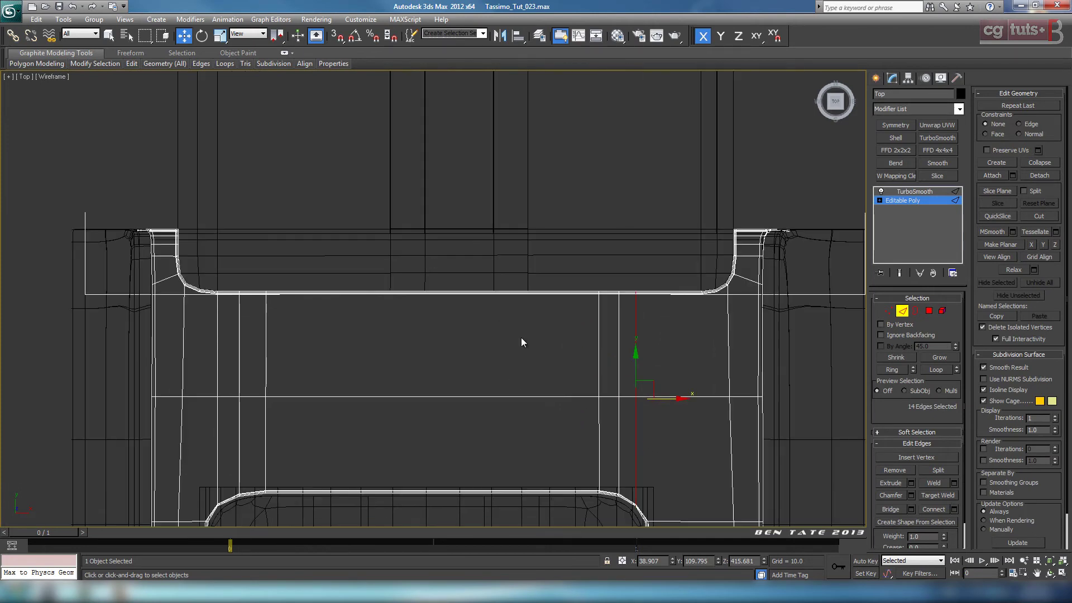
{"action": "middle_click_drag", "start_coordinate": [478, 315], "coordinate": [504, 270]}
{"action": "middle_click_drag", "start_coordinate": [732, 321], "coordinate": [758, 293]}
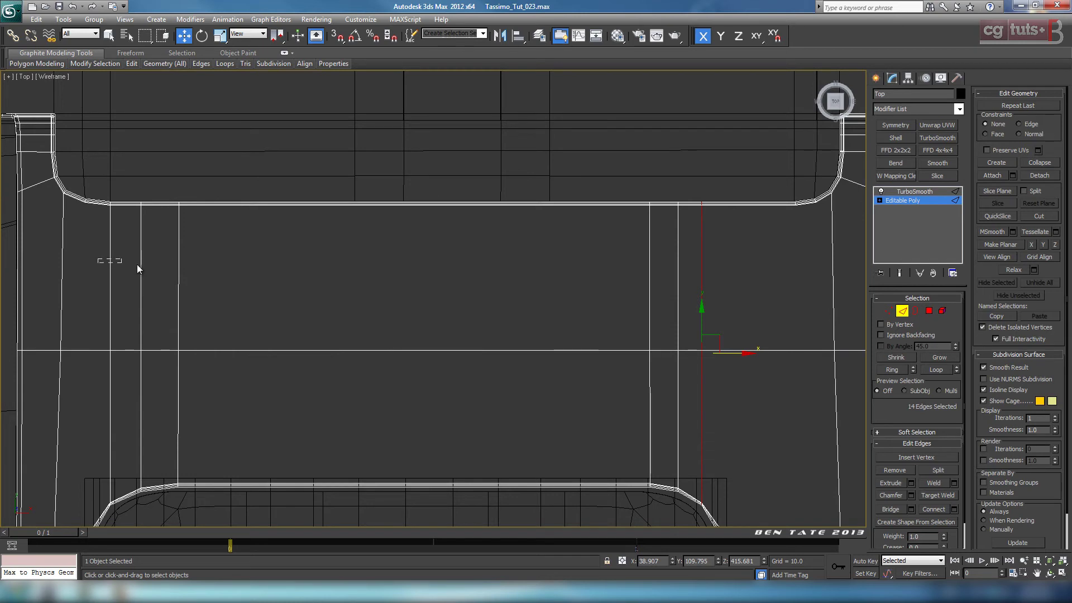
{"action": "left_click_drag", "start_coordinate": [711, 288], "coordinate": [711, 288]}
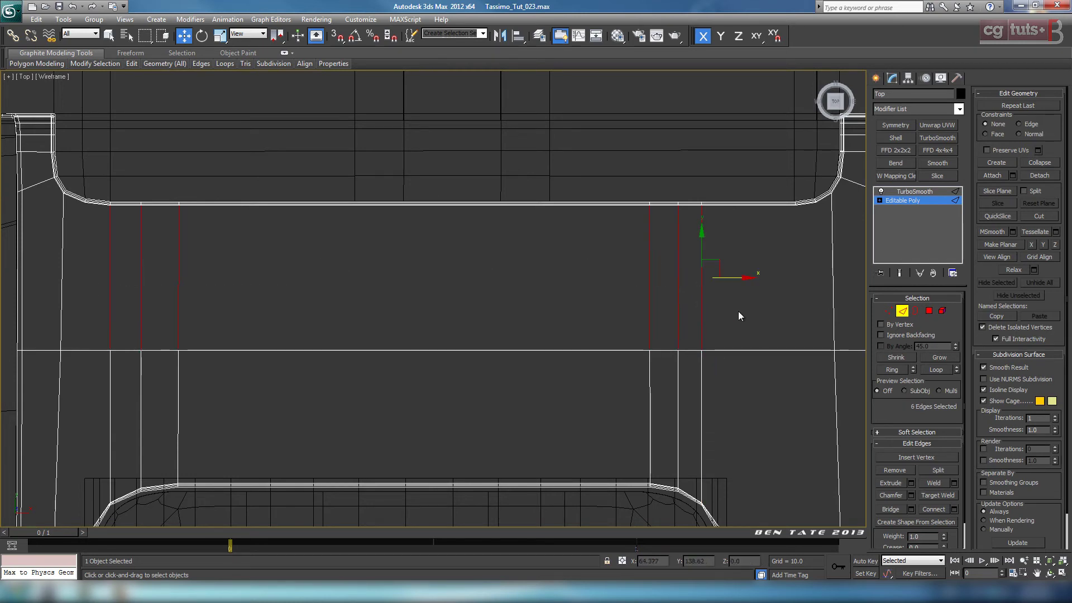
{"action": "left_click", "coordinate": [954, 509]}
{"action": "left_click", "coordinate": [440, 355]}
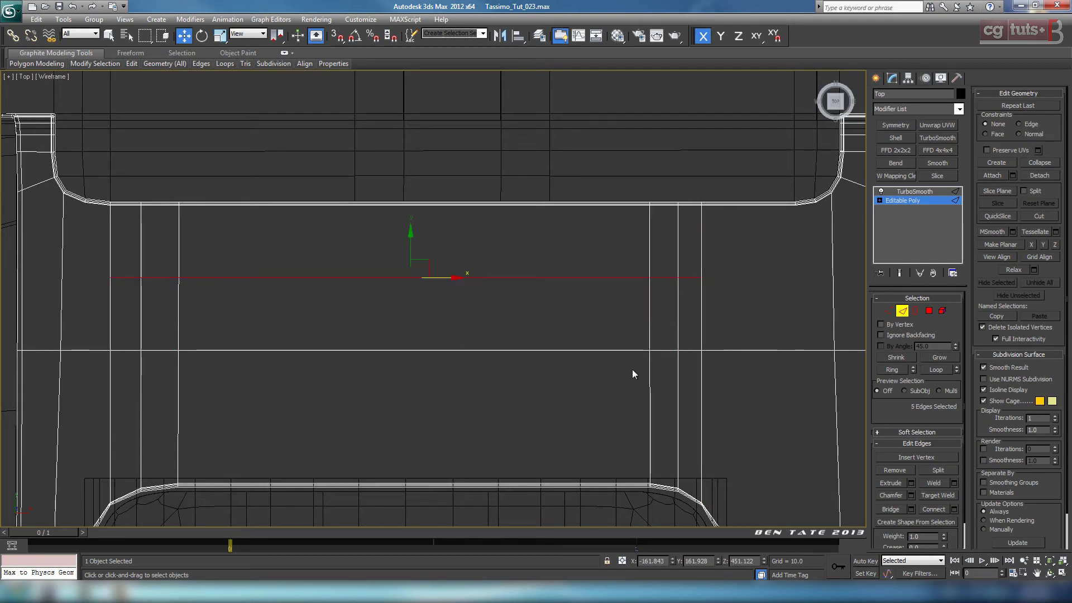
- Cut an L-shaped edge from the rear cutout's right corner vertex to the right end of the new crosswise edge line
{"action": "middle_click_drag", "start_coordinate": [659, 342], "coordinate": [397, 392]}
{"action": "scroll", "coordinate": [511, 355], "scroll_direction": "up", "scroll_amount": 4}
{"action": "middle_click_drag", "start_coordinate": [523, 358], "coordinate": [466, 347]}
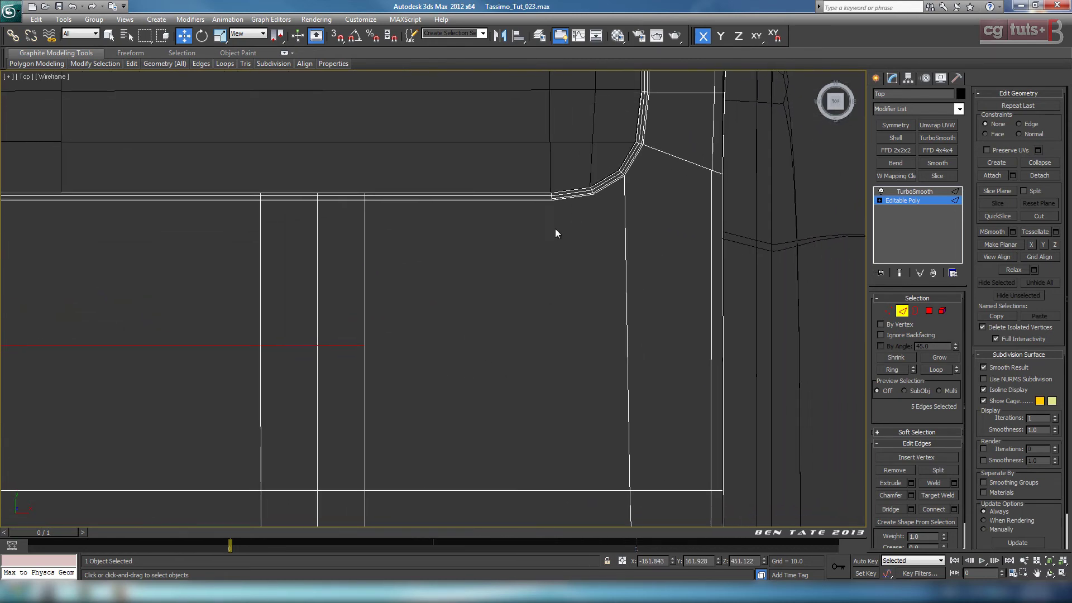
{"action": "left_click", "coordinate": [903, 311]}
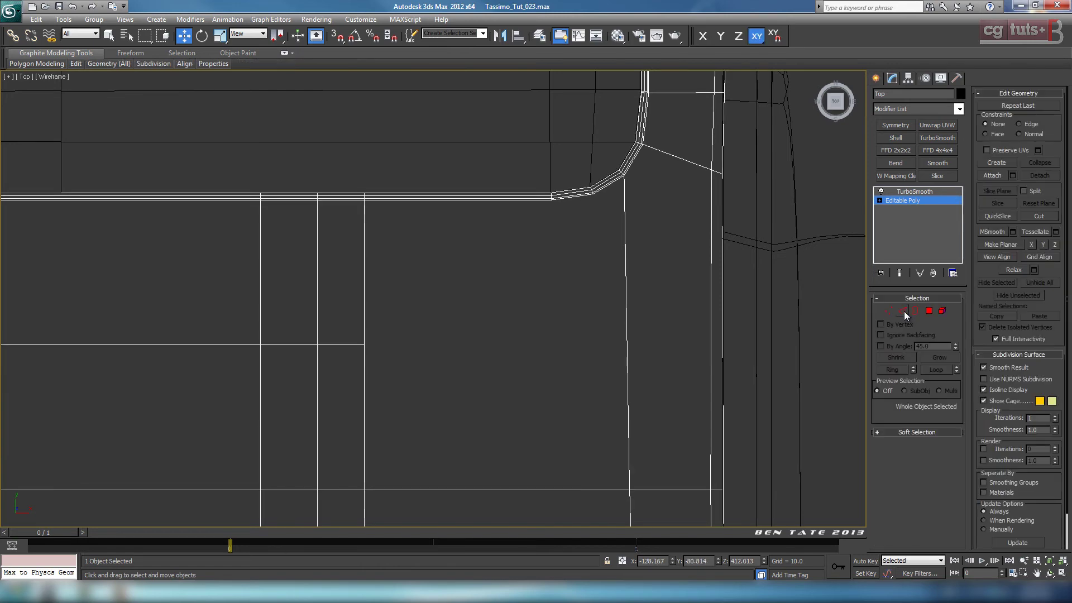
{"action": "left_click", "coordinate": [888, 310]}
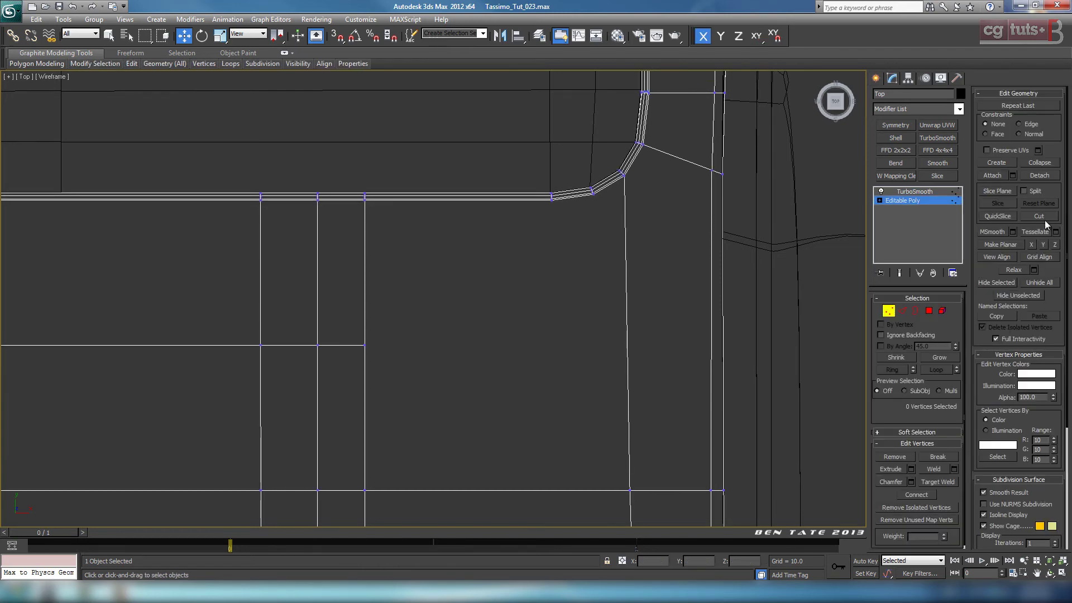
{"action": "left_click", "coordinate": [1040, 217]}
{"action": "scroll", "coordinate": [524, 263], "scroll_direction": "up", "scroll_amount": 2}
{"action": "middle_click_drag", "start_coordinate": [562, 221], "coordinate": [560, 175]}
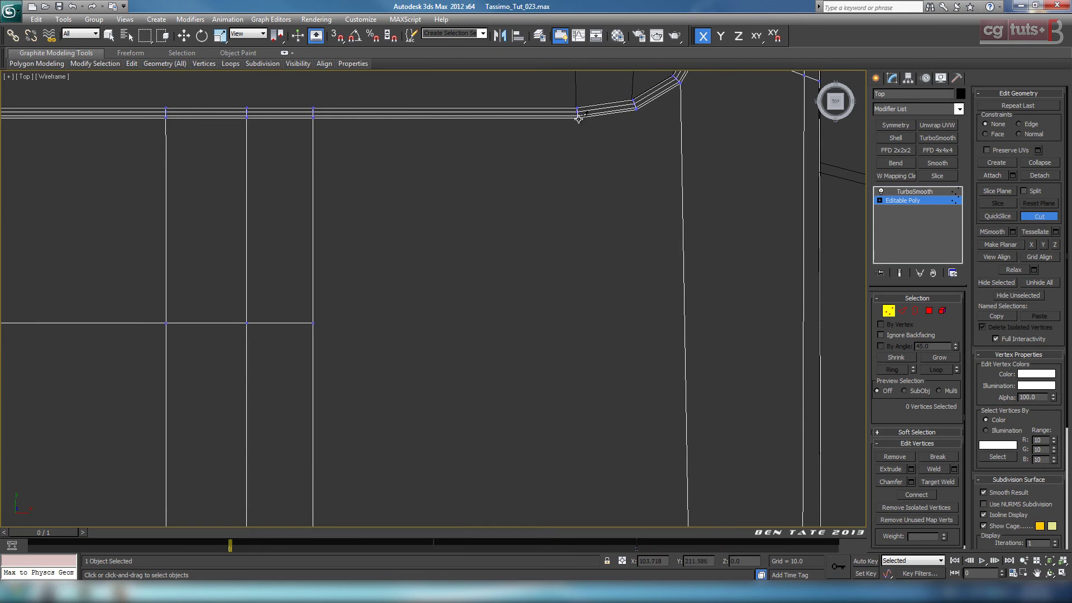
{"action": "left_click", "coordinate": [578, 119]}
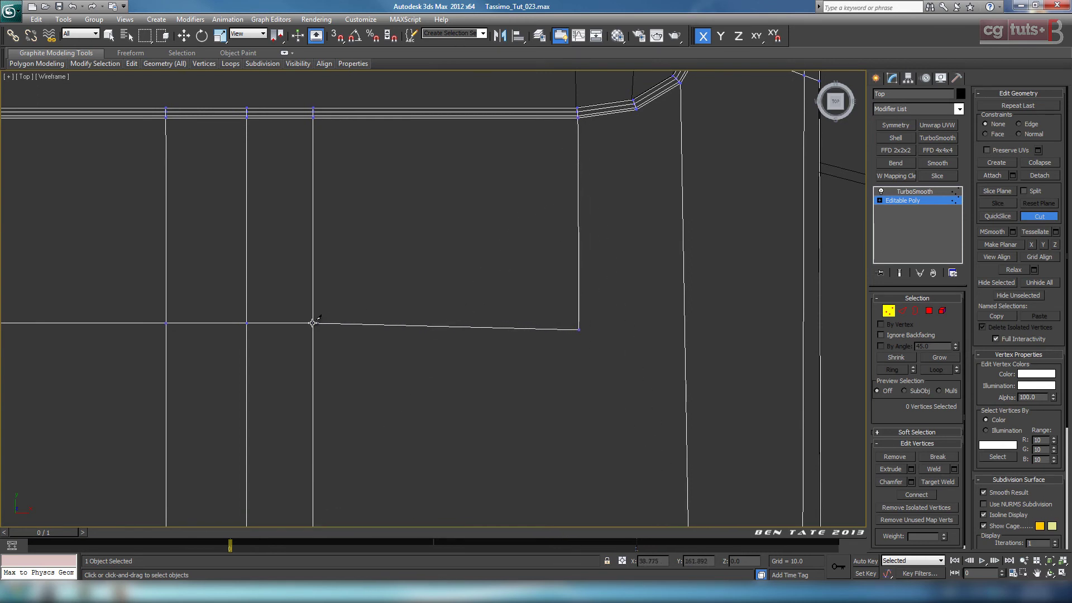
- Cut a matching L-shaped edge from the rear cutout's left corner vertex to the left end of the crosswise edge line
{"action": "middle_click_drag", "start_coordinate": [402, 340], "coordinate": [543, 324]}
{"action": "scroll", "coordinate": [543, 324], "scroll_direction": "down", "scroll_amount": 6}
{"action": "middle_click_drag", "start_coordinate": [367, 317], "coordinate": [672, 313]}
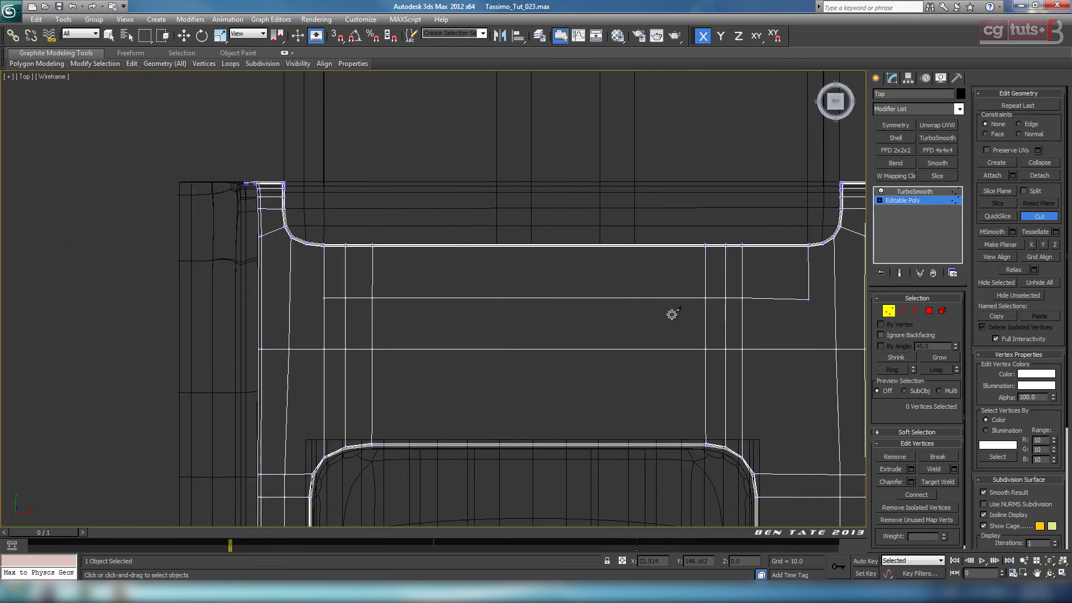
{"action": "scroll", "coordinate": [408, 297], "scroll_direction": "up", "scroll_amount": 3}
{"action": "middle_click_drag", "start_coordinate": [390, 287], "coordinate": [598, 294]}
{"action": "scroll", "coordinate": [449, 188], "scroll_direction": "up", "scroll_amount": 4}
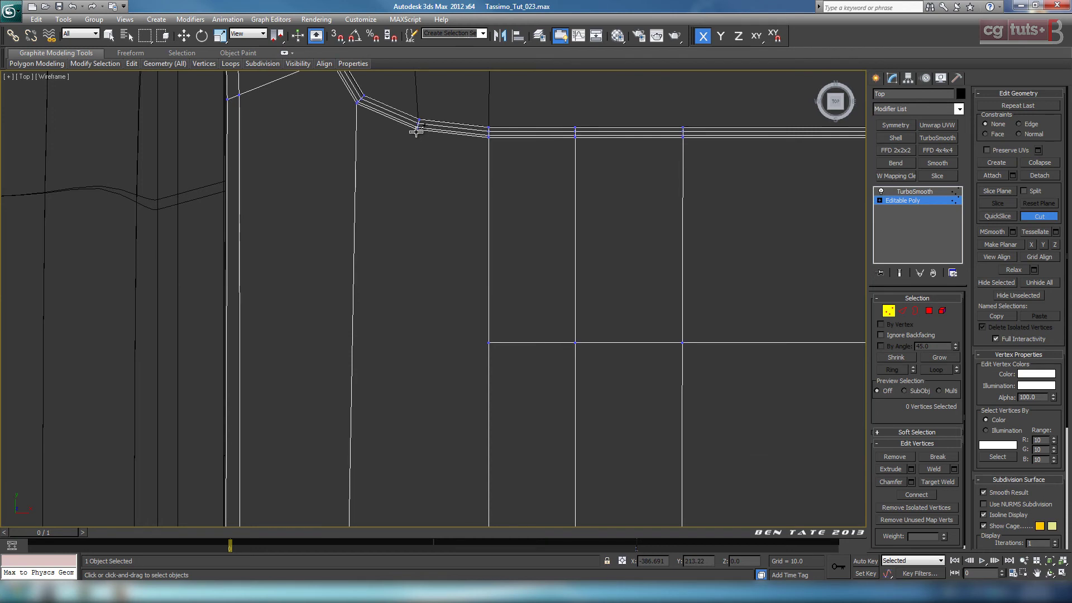
{"action": "middle_click_drag", "start_coordinate": [417, 147], "coordinate": [423, 206]}
{"action": "scroll", "coordinate": [426, 205], "scroll_direction": "up", "scroll_amount": 2}
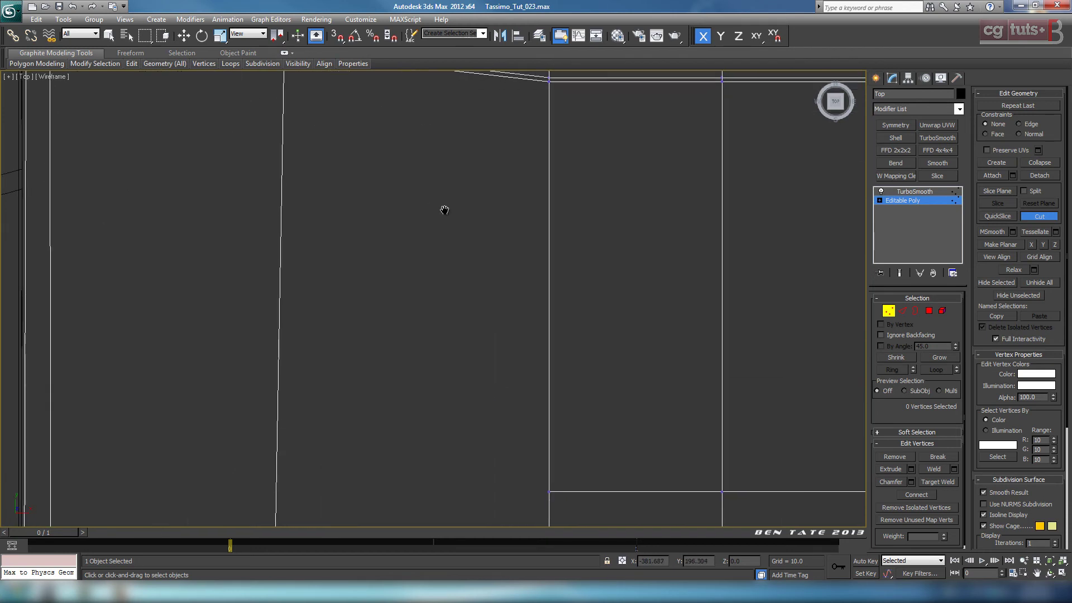
{"action": "scroll", "coordinate": [424, 172], "scroll_direction": "down", "scroll_amount": 1}
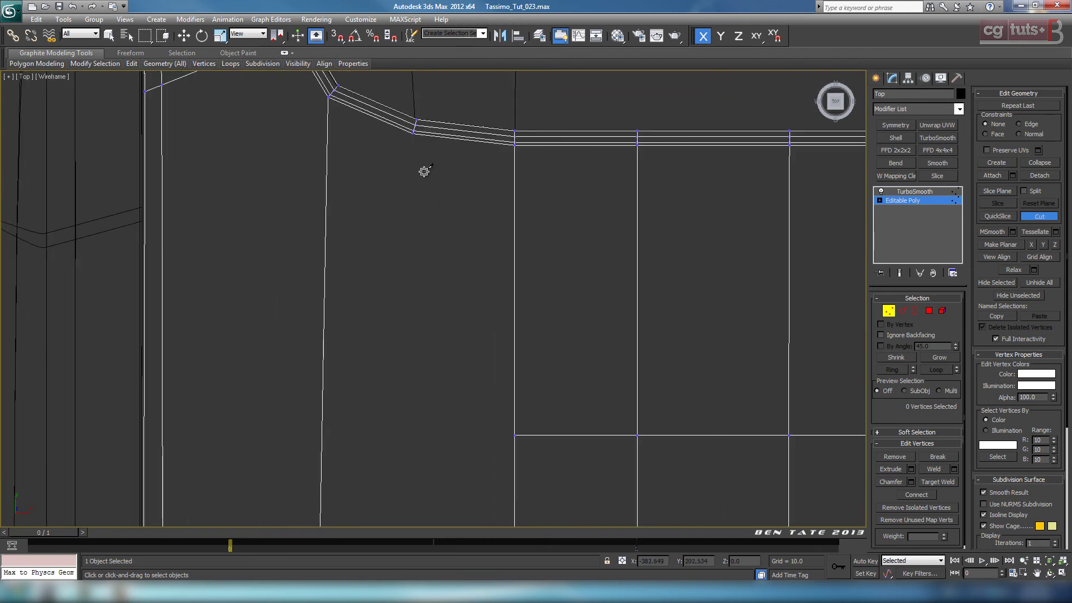
{"action": "left_click", "coordinate": [415, 135]}
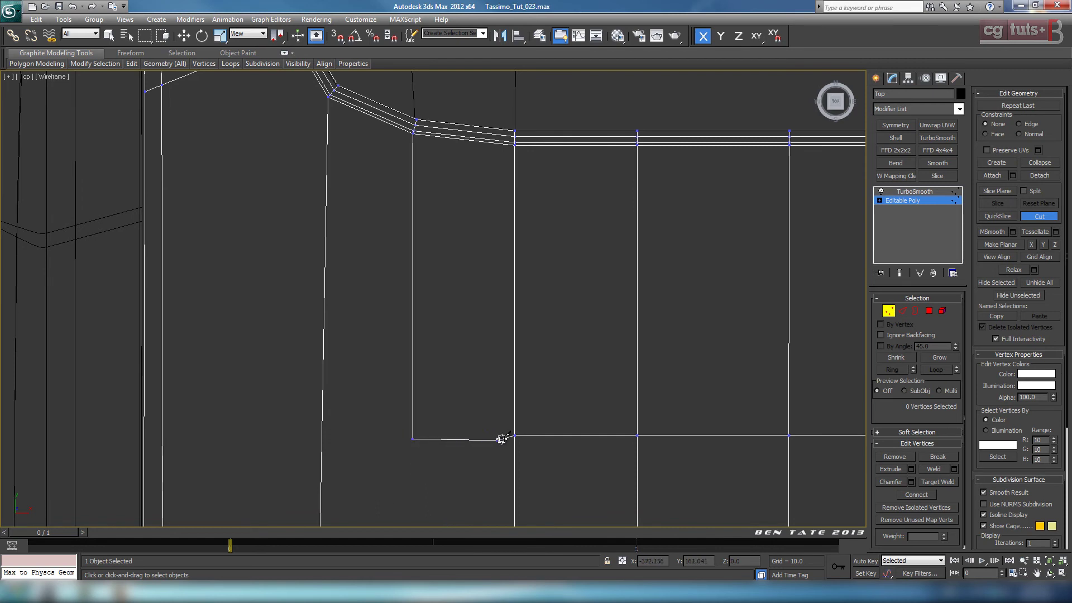
{"action": "middle_click_drag", "start_coordinate": [547, 412], "coordinate": [503, 343]}
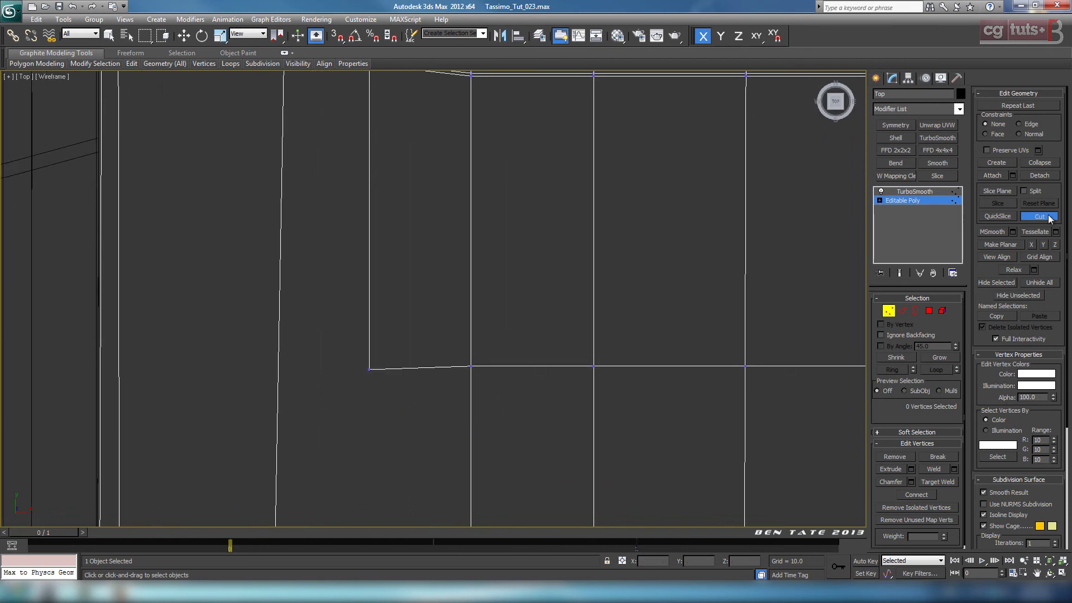
- Move the left cut's corner vertex about 1 unit and the right one about 1.8 units in Y to level both with the crosswise line
{"action": "left_click_drag", "start_coordinate": [370, 330], "coordinate": [371, 324]}
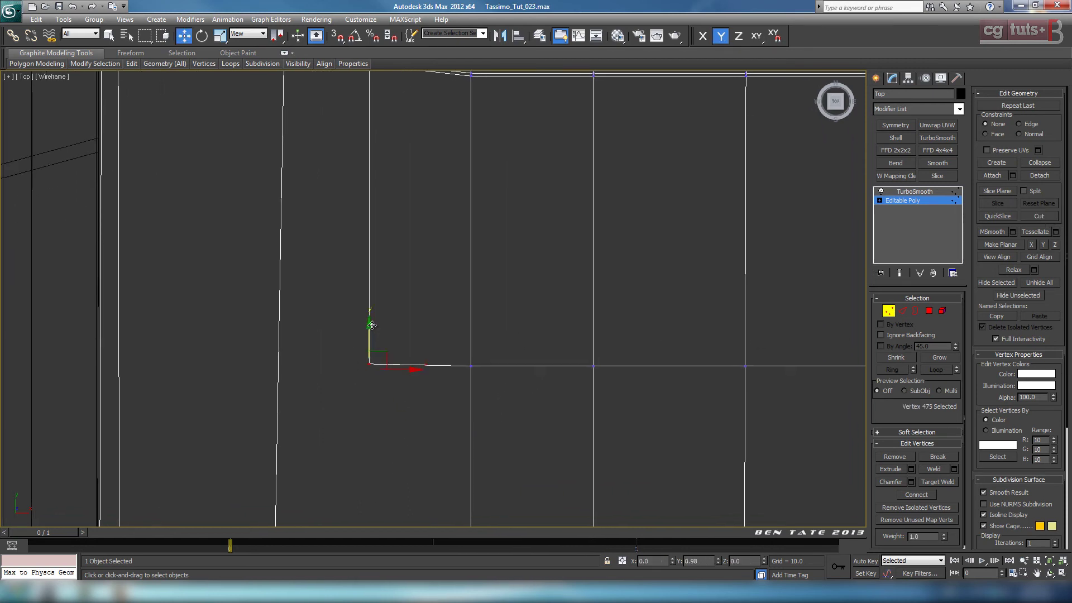
{"action": "scroll", "coordinate": [380, 328], "scroll_direction": "down", "scroll_amount": 3}
{"action": "middle_click_drag", "start_coordinate": [558, 358], "coordinate": [160, 346]}
{"action": "middle_click_drag", "start_coordinate": [506, 353], "coordinate": [146, 361]}
{"action": "middle_click_drag", "start_coordinate": [418, 360], "coordinate": [282, 367]}
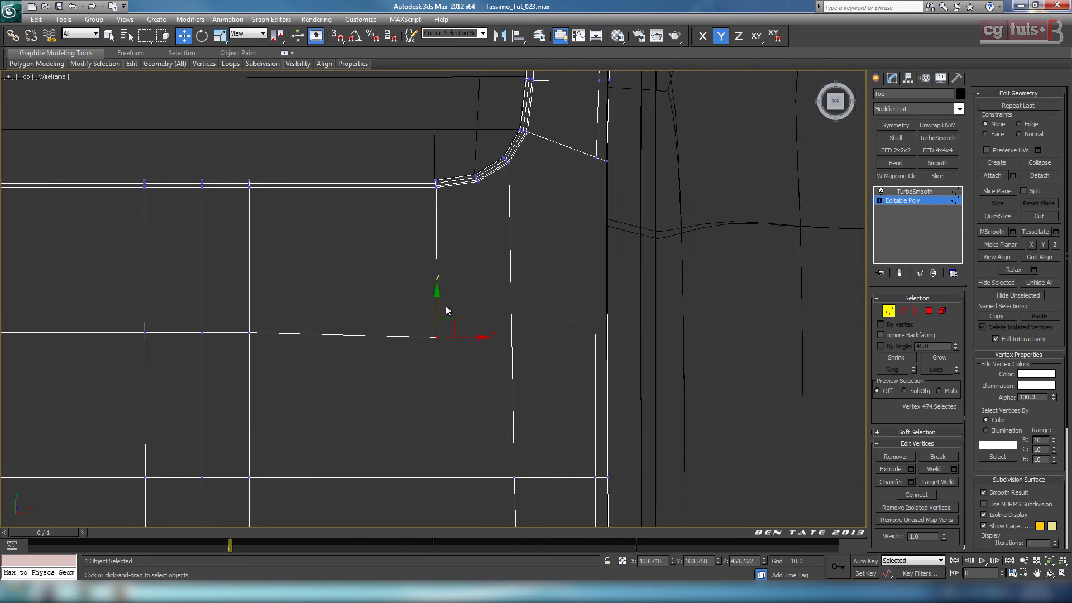
{"action": "left_click_drag", "start_coordinate": [440, 304], "coordinate": [440, 302]}
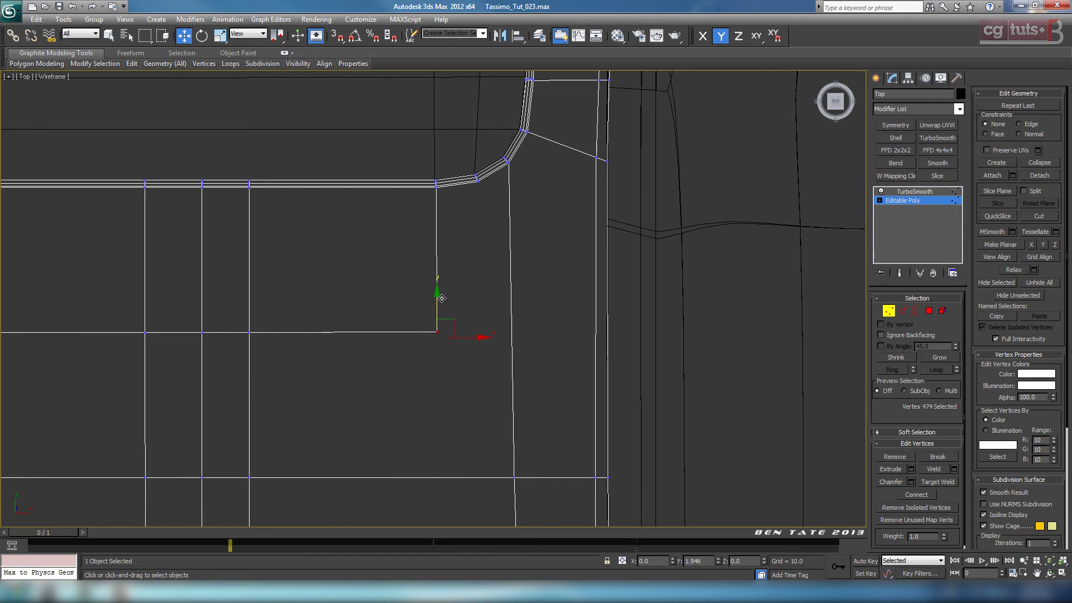
{"action": "middle_click_drag", "start_coordinate": [465, 358], "coordinate": [495, 326]}
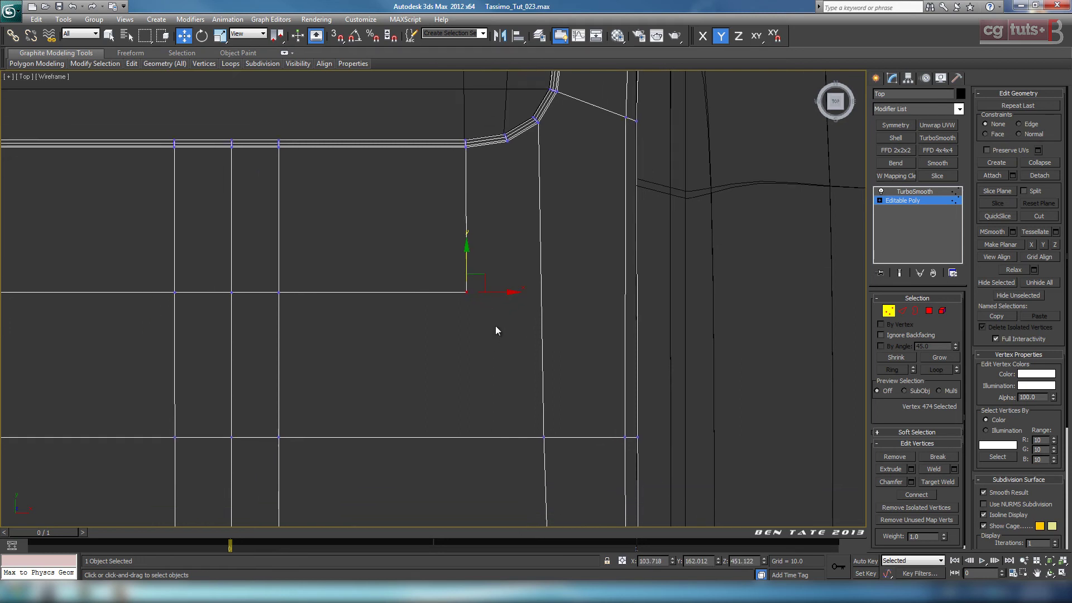
- Connect the right and left cut corner vertices diagonally to the nearest intersections of the side loops and the crosswise loop
{"action": "key", "text": "ctrl+shift+e"}
{"action": "middle_click_drag", "start_coordinate": [410, 370], "coordinate": [453, 387]}
{"action": "middle_click_drag", "start_coordinate": [471, 284], "coordinate": [434, 245]}
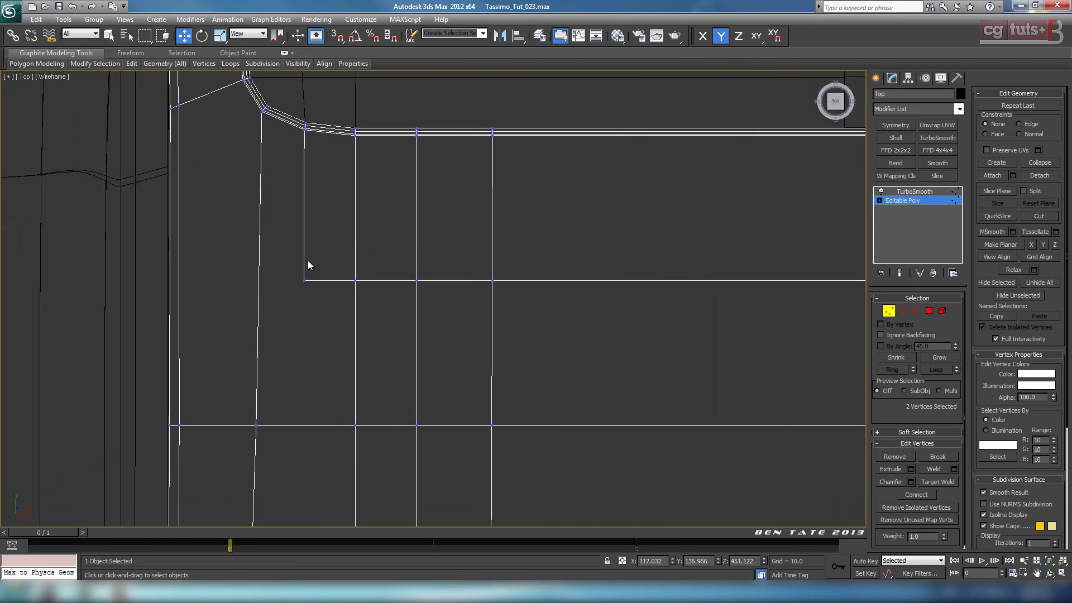
{"action": "middle_click_drag", "start_coordinate": [552, 361], "coordinate": [393, 391]}
{"action": "scroll", "coordinate": [442, 355], "scroll_direction": "down", "scroll_amount": 4}
{"action": "middle_click_drag", "start_coordinate": [629, 364], "coordinate": [565, 330]}
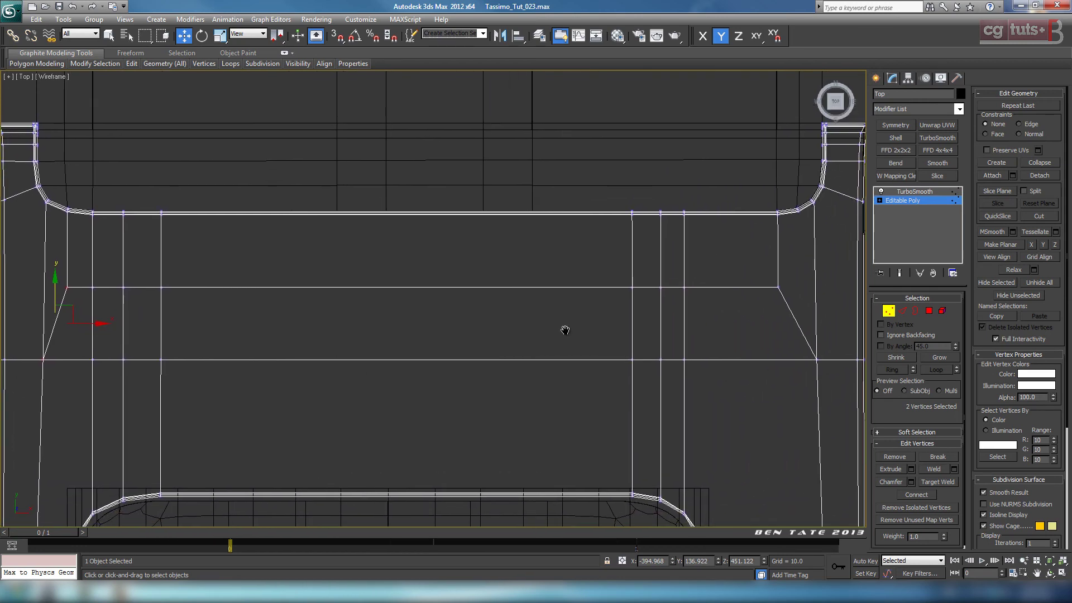
- In the Perspective view, leave vertex editing and return the top panel to its TurboSmooth modifier
{"action": "key", "text": "alt+w"}
{"action": "middle_click", "coordinate": [695, 419]}
{"action": "key", "text": "alt+w"}
{"action": "middle_click_drag", "start_coordinate": [645, 418], "coordinate": [609, 375]}
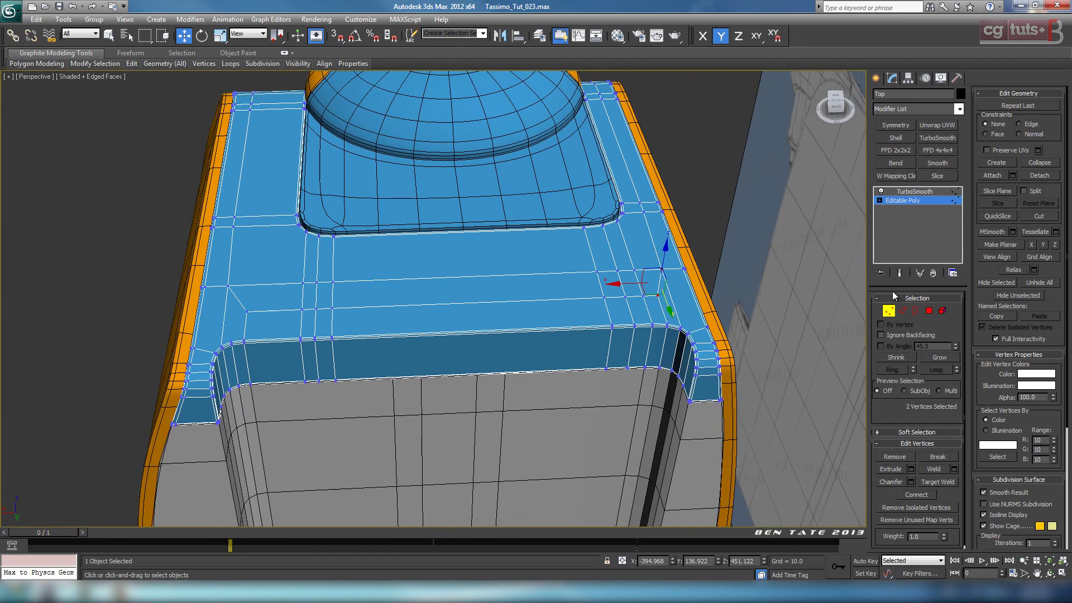
{"action": "left_click", "coordinate": [887, 311]}
{"action": "left_click", "coordinate": [914, 192]}
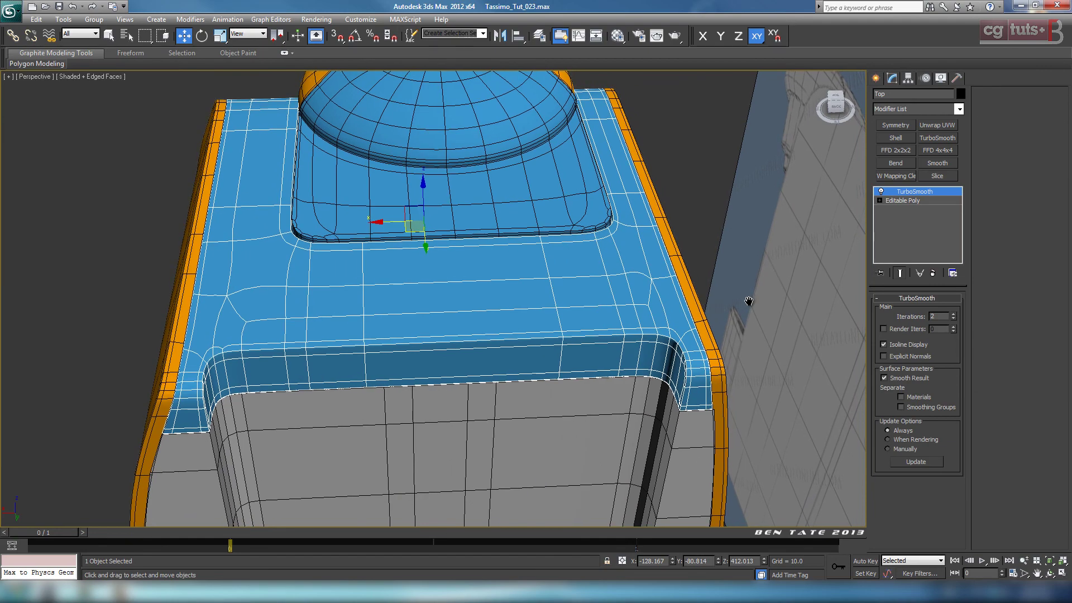
- Inspect the smoothed top panel around the rear cutout in shaded display without edged faces
{"action": "key", "text": "F4"}
{"action": "mouse_move", "coordinate": [578, 357]}
{"action": "middle_mouse_down", "text": "alt"}
{"action": "mouse_move", "coordinate": [622, 411]}
{"action": "mouse_move", "coordinate": [514, 328]}
{"action": "mouse_move", "coordinate": [485, 333]}
{"action": "mouse_move", "coordinate": [643, 332]}
{"action": "mouse_move", "coordinate": [512, 320]}
{"action": "mouse_move", "coordinate": [538, 348]}
{"action": "mouse_move", "coordinate": [566, 356]}
{"action": "middle_mouse_up", "text": "alt"}
{"action": "scroll", "coordinate": [538, 349], "scroll_direction": "up", "scroll_amount": 5}
{"action": "middle_click_drag", "start_coordinate": [565, 356], "coordinate": [680, 379]}
{"action": "scroll", "coordinate": [432, 398], "scroll_direction": "down", "scroll_amount": 5}
{"action": "middle_click_drag", "start_coordinate": [441, 394], "coordinate": [425, 359], "text": "alt"}
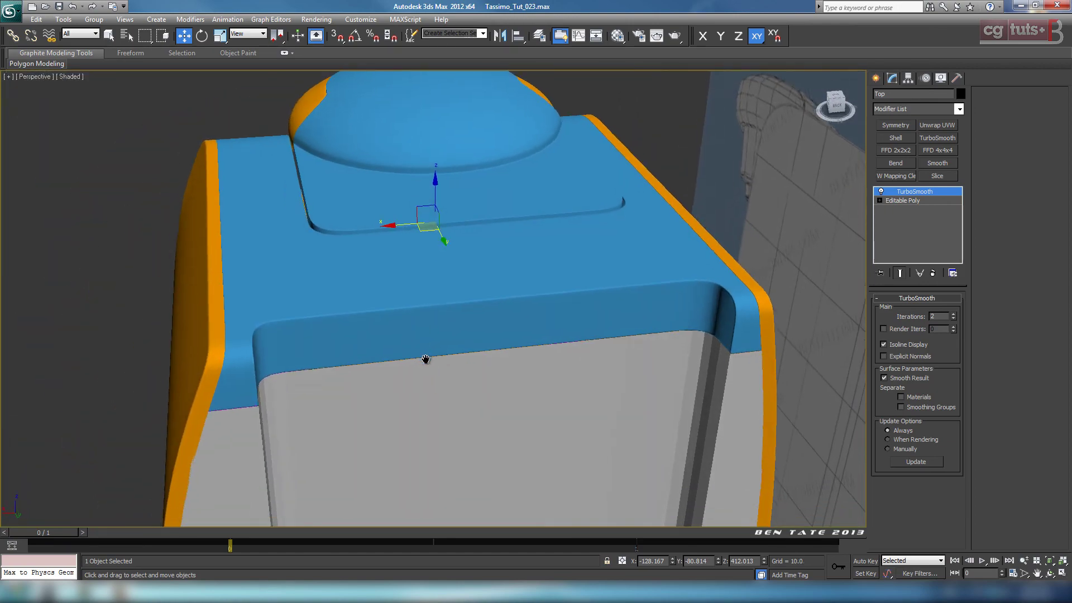
- Show edged faces and temporarily disable TurboSmooth to inspect the unsmoothed topology at the rear cutout, then re-enable it
{"action": "left_click", "coordinate": [881, 191]}
{"action": "key", "text": "F4"}
{"action": "scroll", "coordinate": [507, 327], "scroll_direction": "up", "scroll_amount": 3}
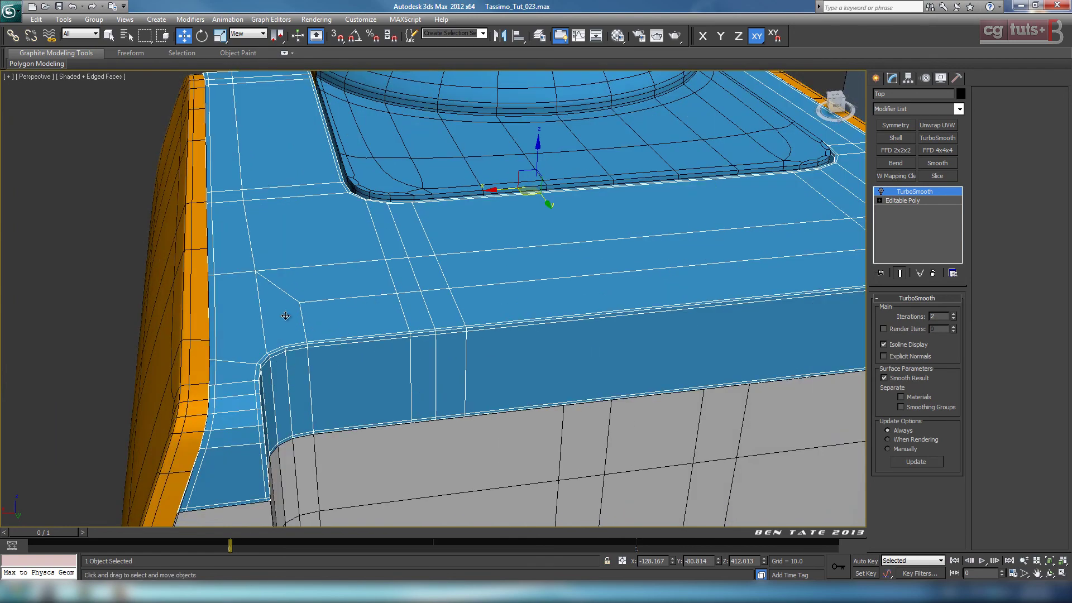
{"action": "middle_click_drag", "start_coordinate": [349, 318], "coordinate": [378, 386]}
{"action": "middle_click_drag", "start_coordinate": [430, 452], "coordinate": [244, 371]}
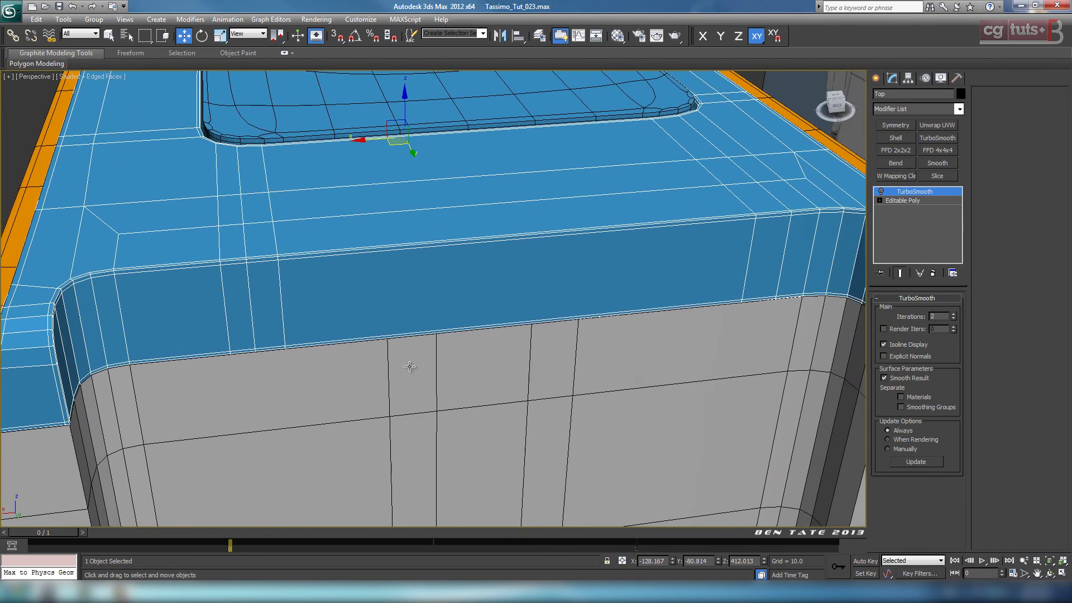
{"action": "scroll", "coordinate": [513, 351], "scroll_direction": "down", "scroll_amount": 3}
{"action": "middle_click_drag", "start_coordinate": [513, 351], "coordinate": [625, 347]}
{"action": "scroll", "coordinate": [450, 388], "scroll_direction": "down", "scroll_amount": 3}
{"action": "left_click", "coordinate": [882, 192]}
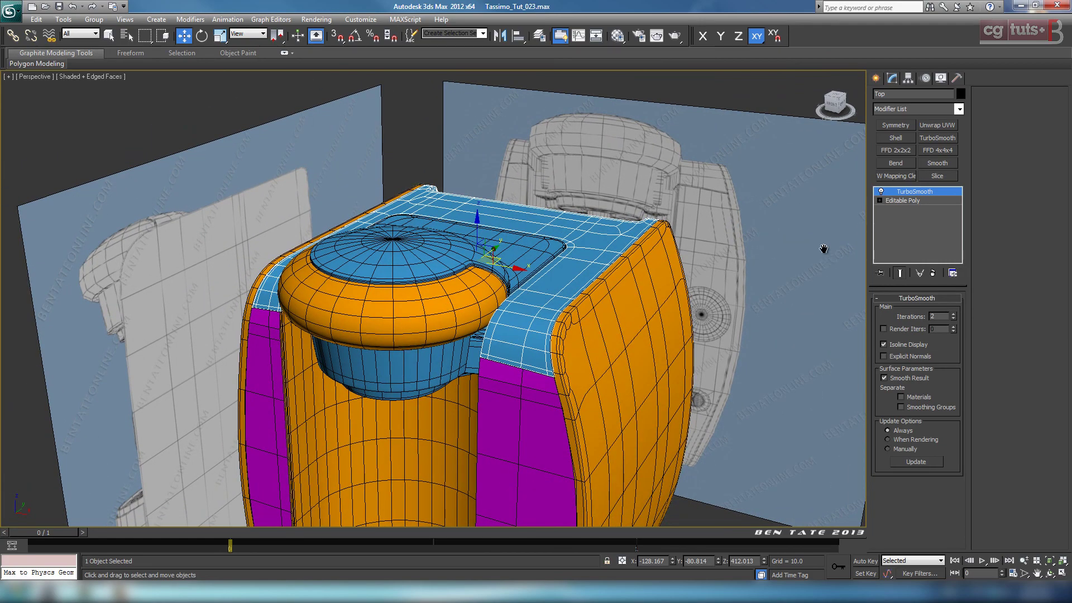
- Deselect the top panel and bring the whole coffee machine into view
{"action": "scroll", "coordinate": [824, 249], "scroll_direction": "down", "scroll_amount": 4}
{"action": "left_click", "coordinate": [625, 479]}
{"action": "middle_click_drag", "start_coordinate": [626, 477], "coordinate": [661, 395]}
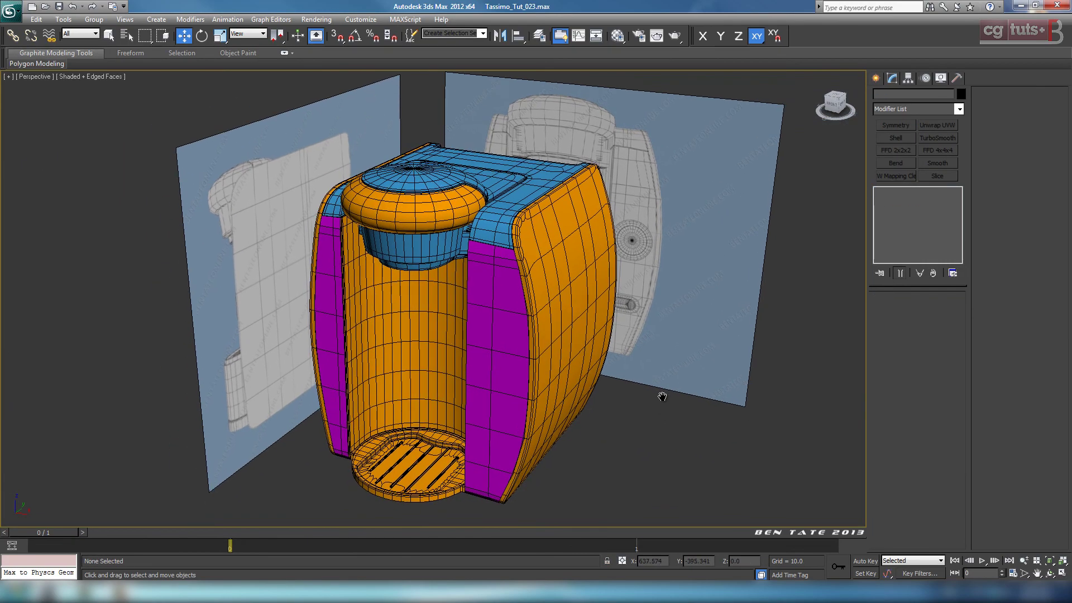